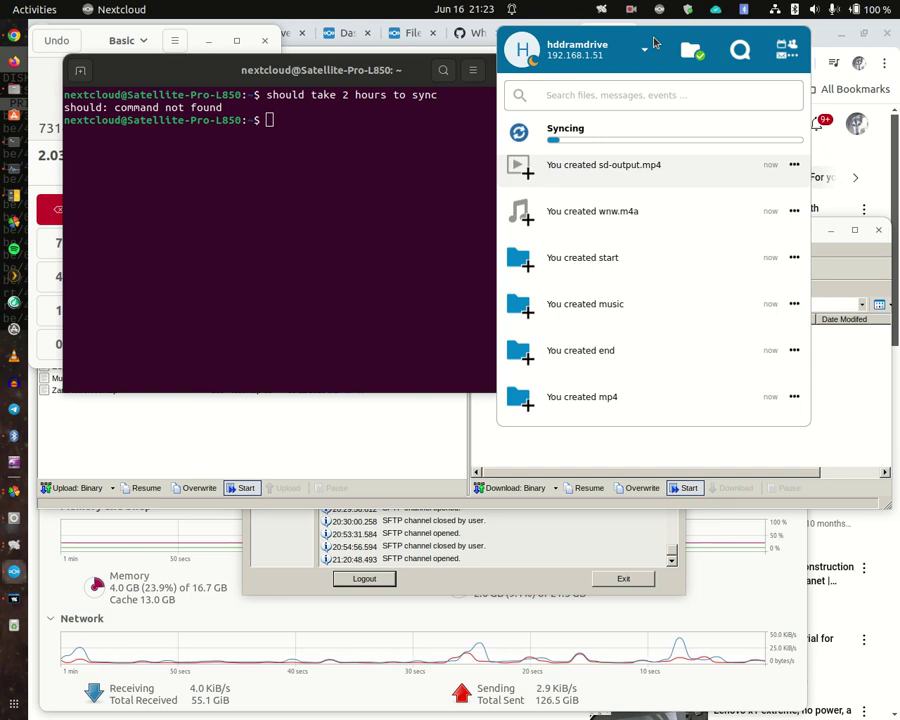
# - Move the local terminal window clear of the sync client and bring the Bitvise xterm disk I/O monitor to the front
pyautogui.click(327, 77)
pyautogui.moveTo(327, 77); pyautogui.dragTo(281, 140)
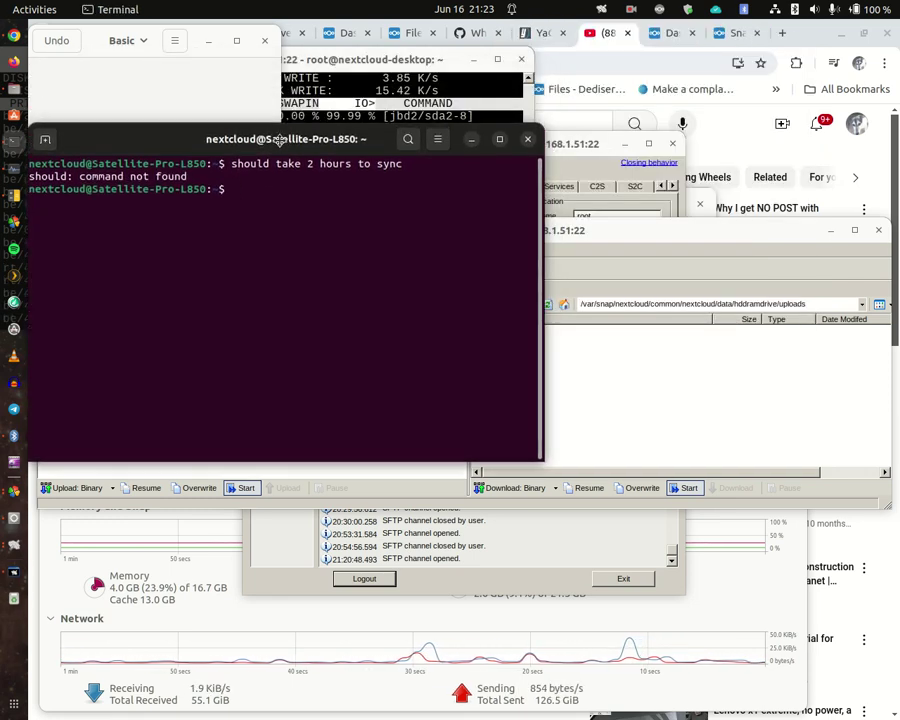
pyautogui.moveTo(372, 60)
pyautogui.mouseDown()
pyautogui.moveTo(372, 29)
pyautogui.moveTo(372, 62)
pyautogui.mouseUp()
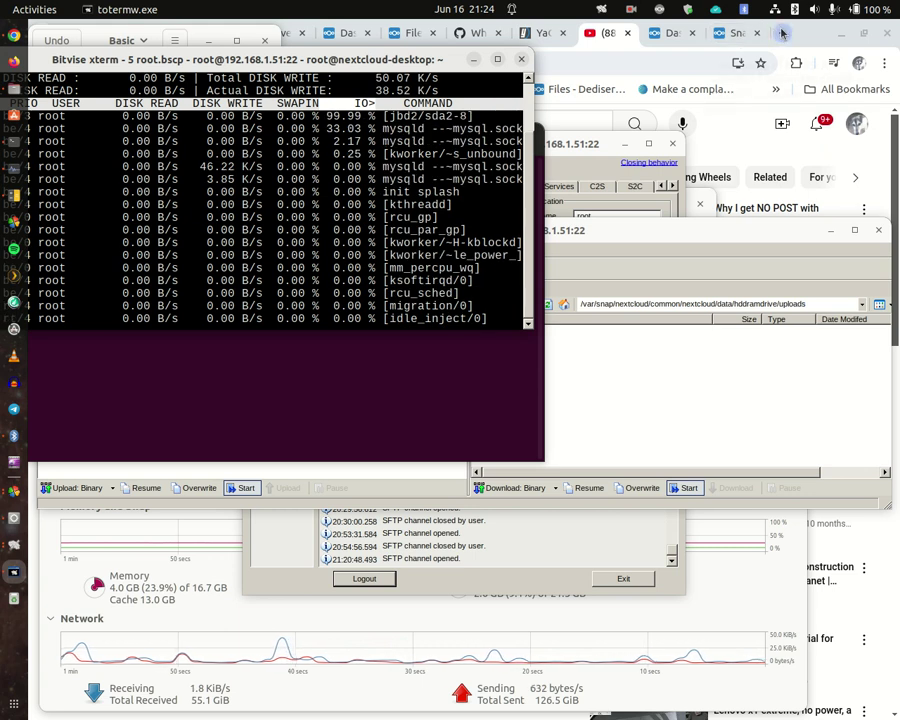
# - Switch to Chrome, open All files on the local Nextcloud server, and check the desktop client's sync progress
pyautogui.click(672, 33)
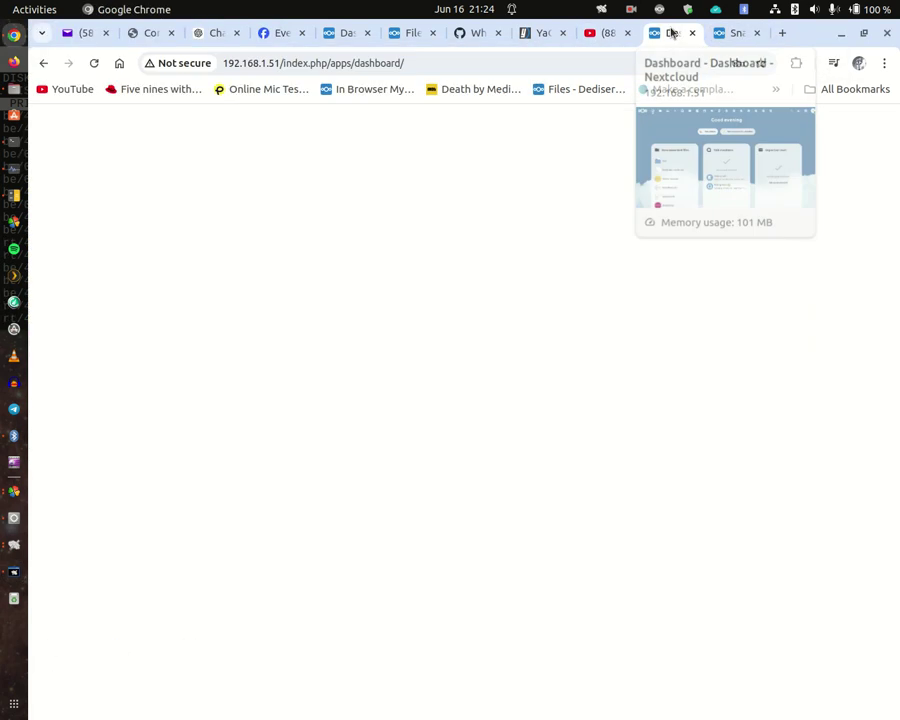
pyautogui.click(142, 127)
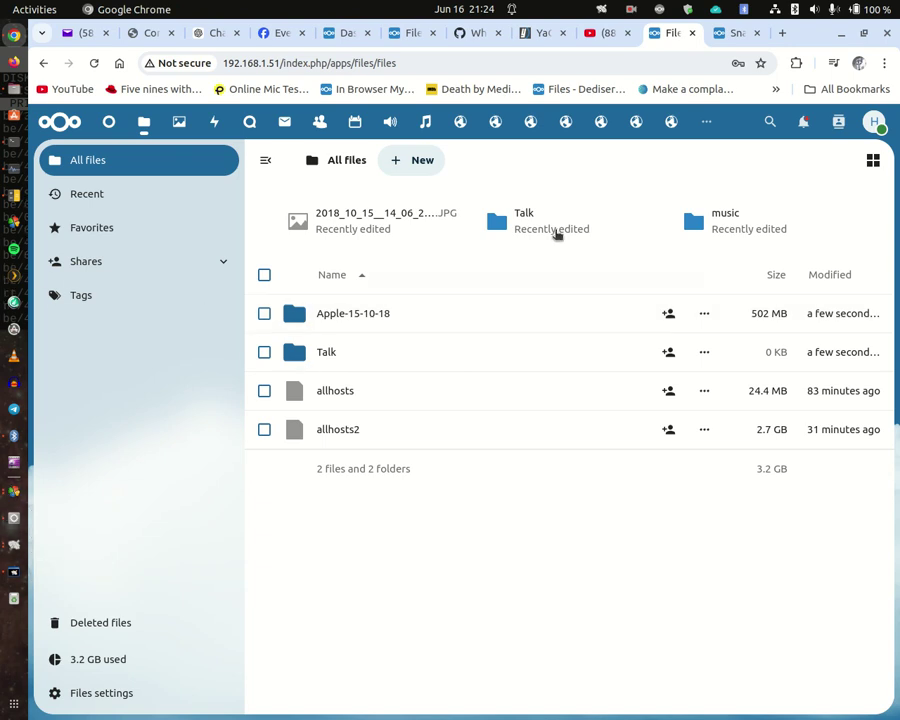
pyautogui.click(660, 10)
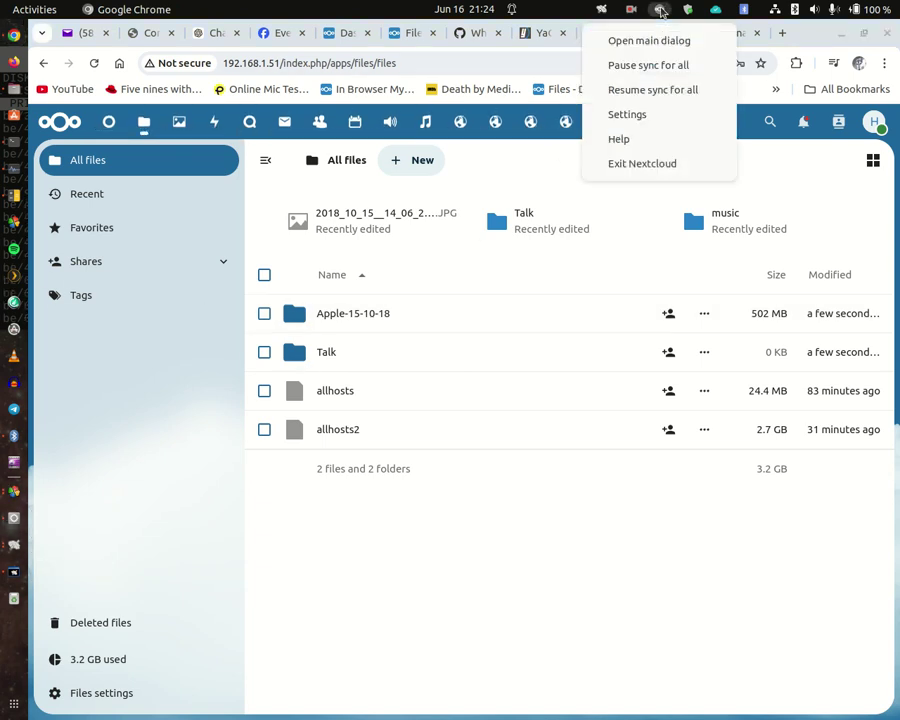
pyautogui.click(650, 42)
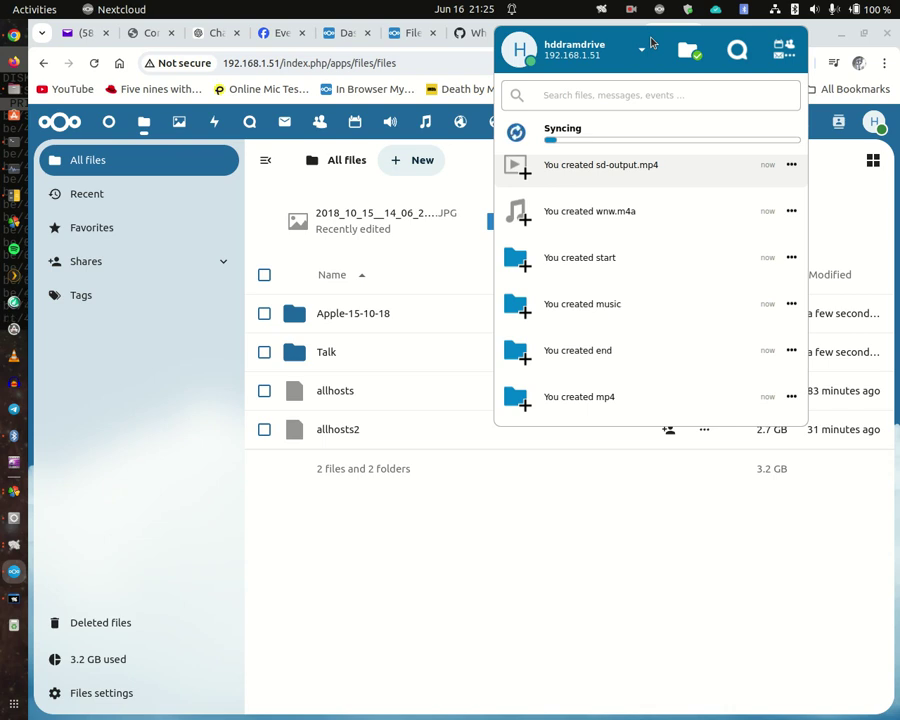
pyautogui.click(368, 545)
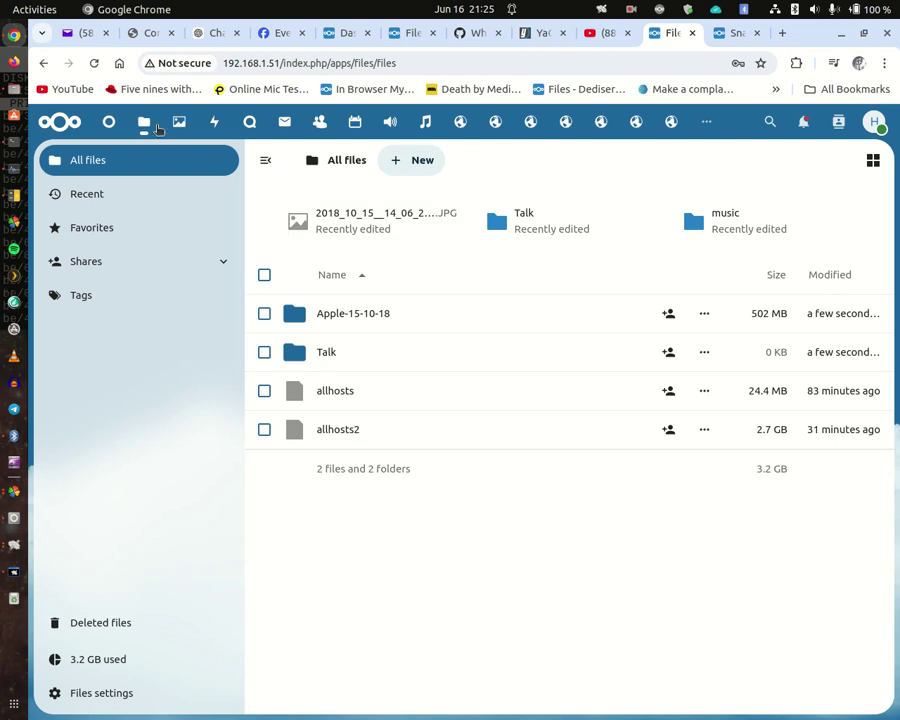
# - Reload the Nextcloud file list to update the folder sizes and capture a full-screen screenshot
pyautogui.click(95, 63)
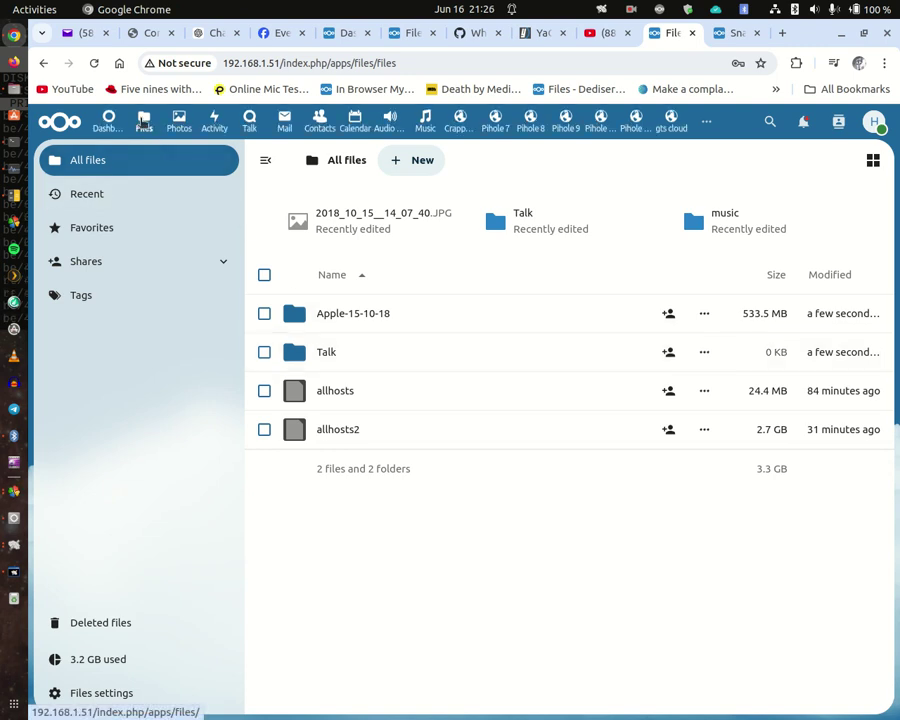
pyautogui.click(95, 63)
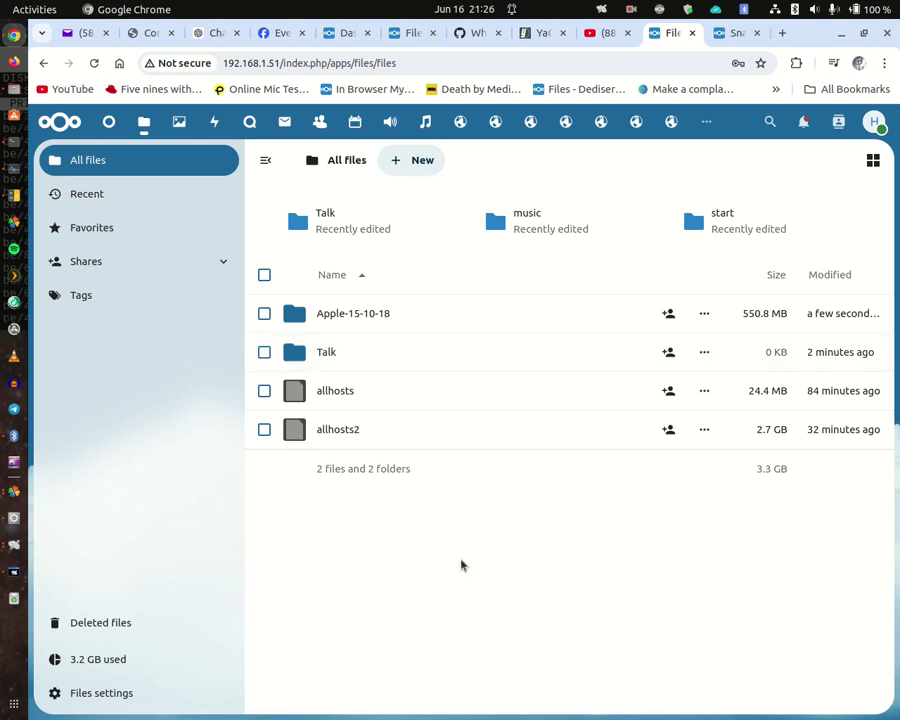
pyautogui.press('Print')
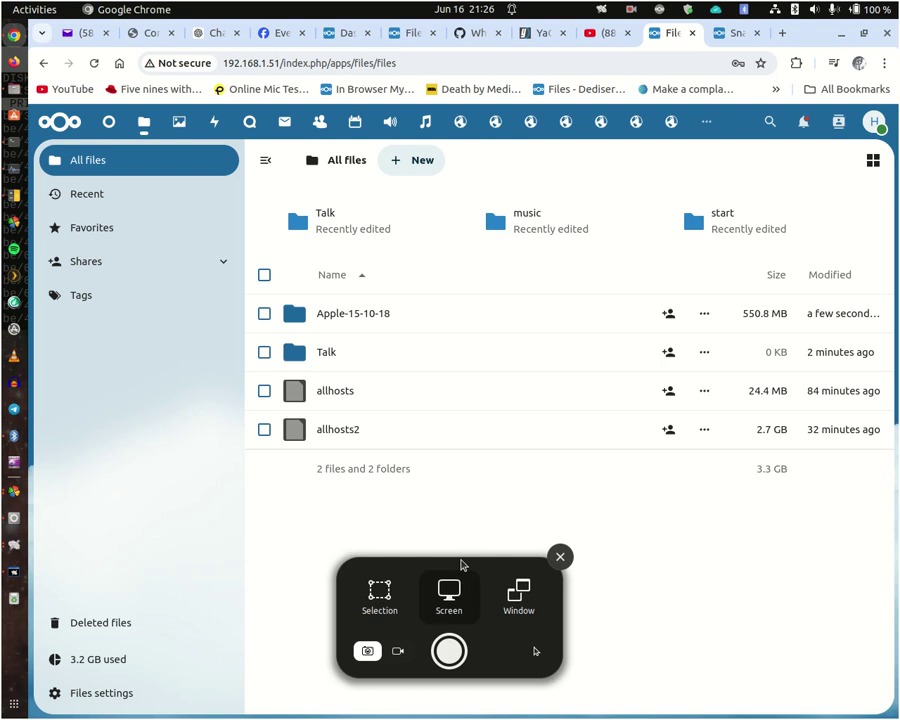
pyautogui.press('Return')
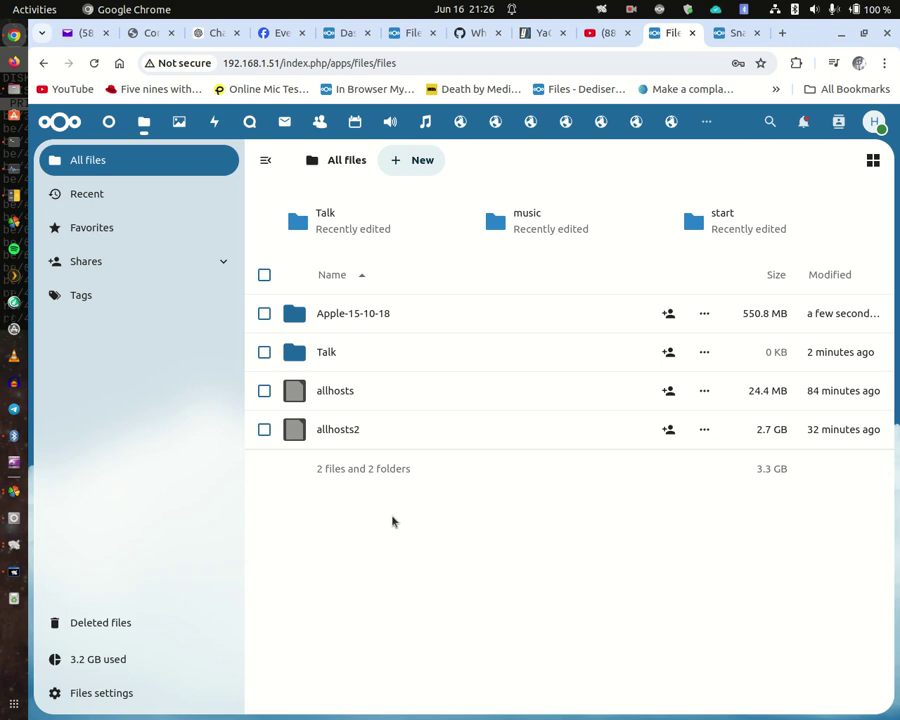
# - Check the total size of the local Apple-15-10-18 folder in its properties within the hddramdrive folder
pyautogui.click(14, 90)
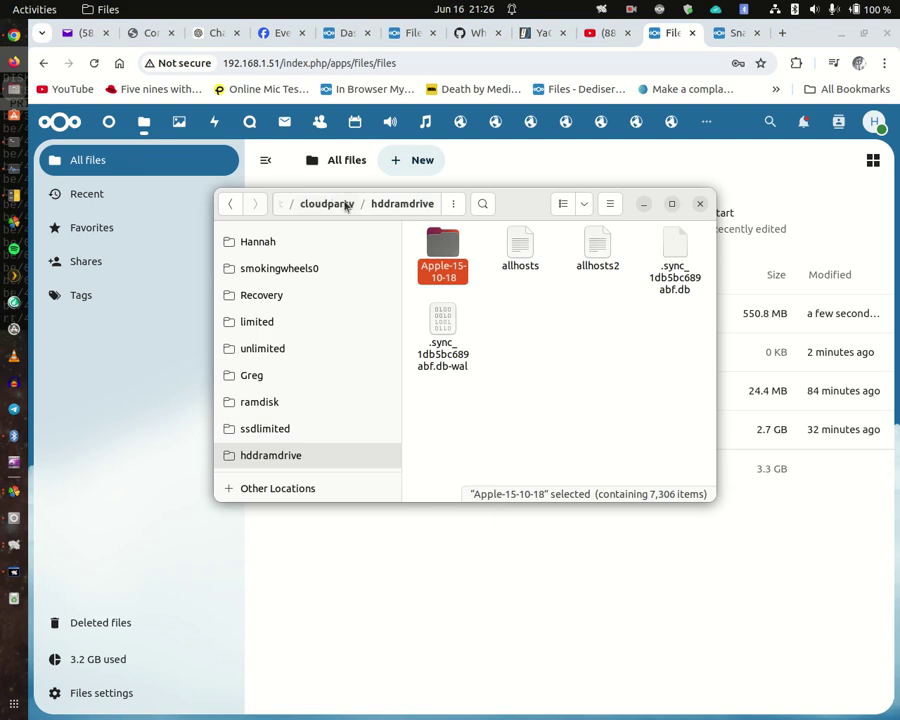
pyautogui.rightClick(446, 240)
pyautogui.press('Escape')
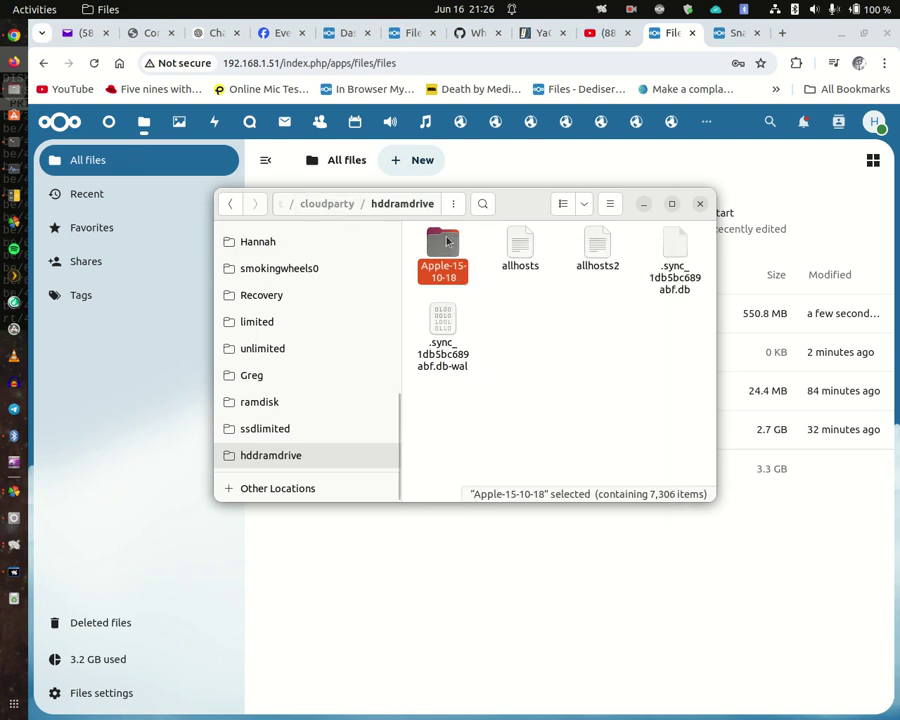
pyautogui.rightClick(446, 240)
pyautogui.click(503, 481)
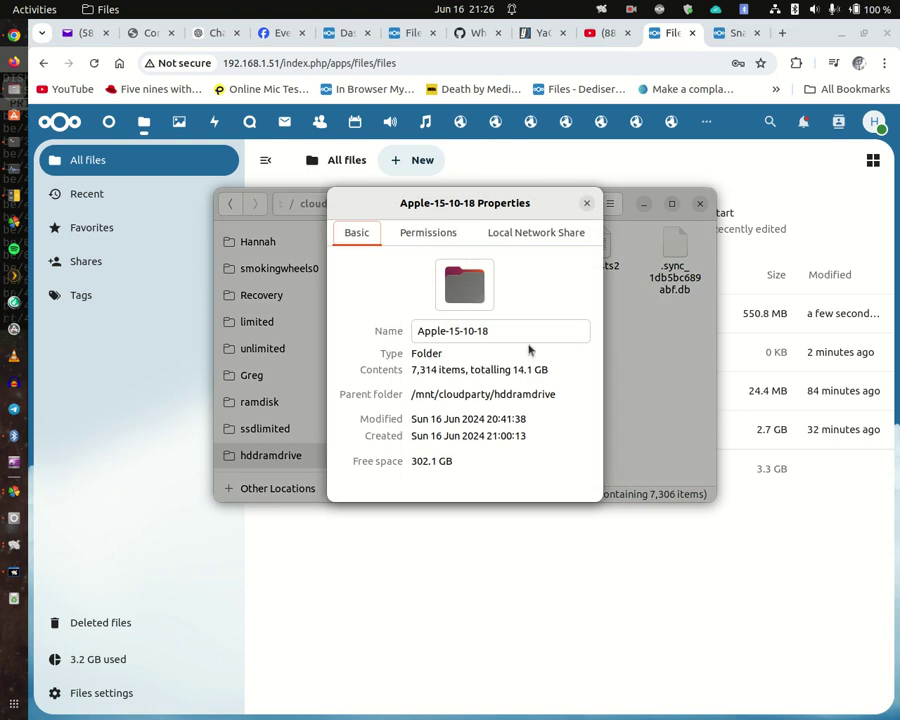
pyautogui.click(586, 203)
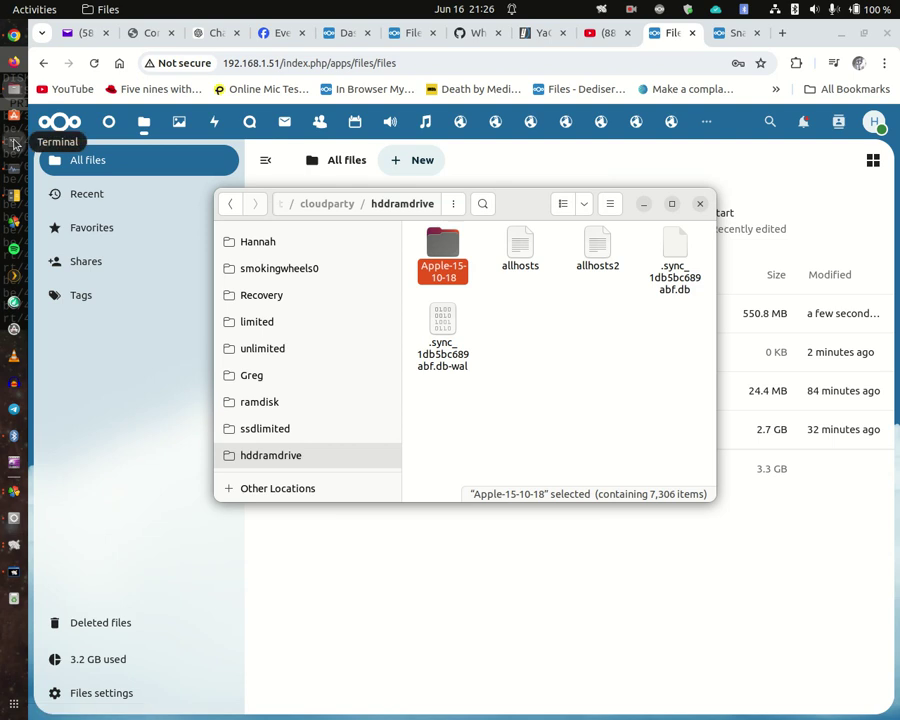
# - Enter "14.1 GB" as a note in the local terminal
pyautogui.click(14, 145)
pyautogui.write('14.')
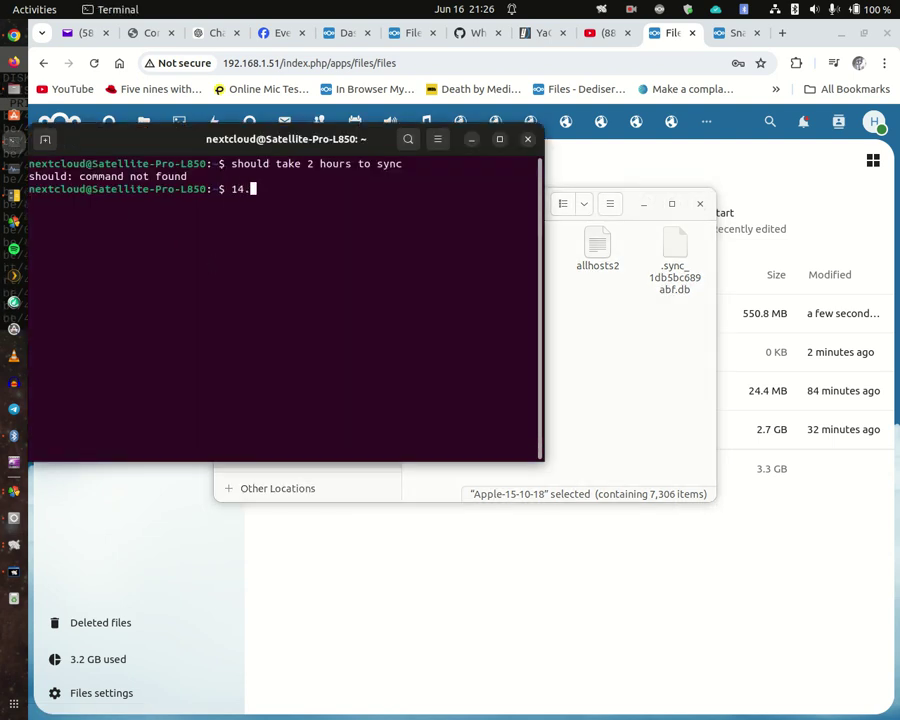
pyautogui.write('1 GB')
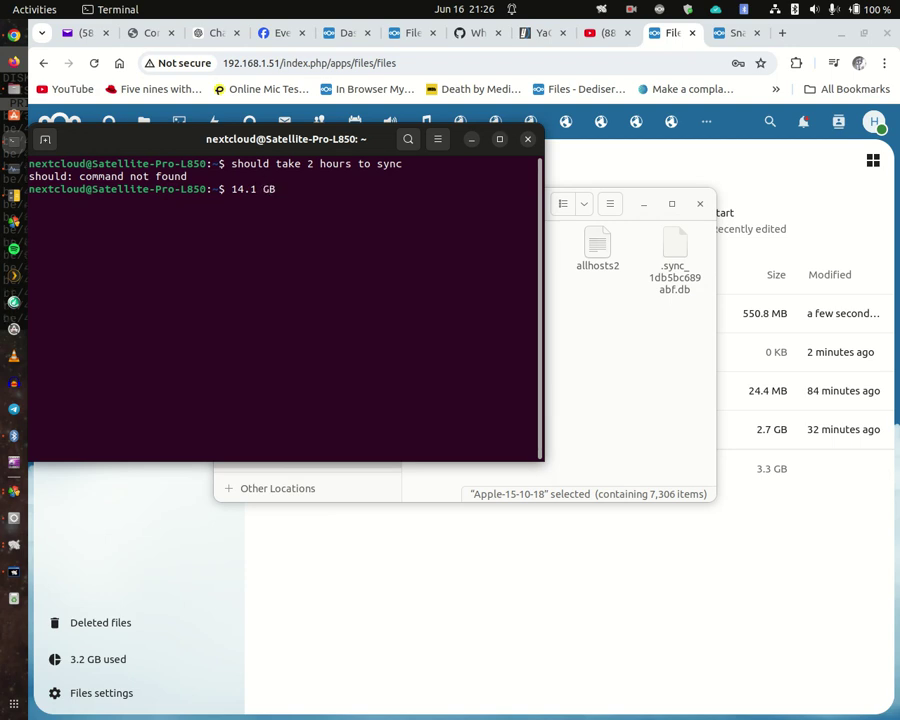
pyautogui.press('Return')
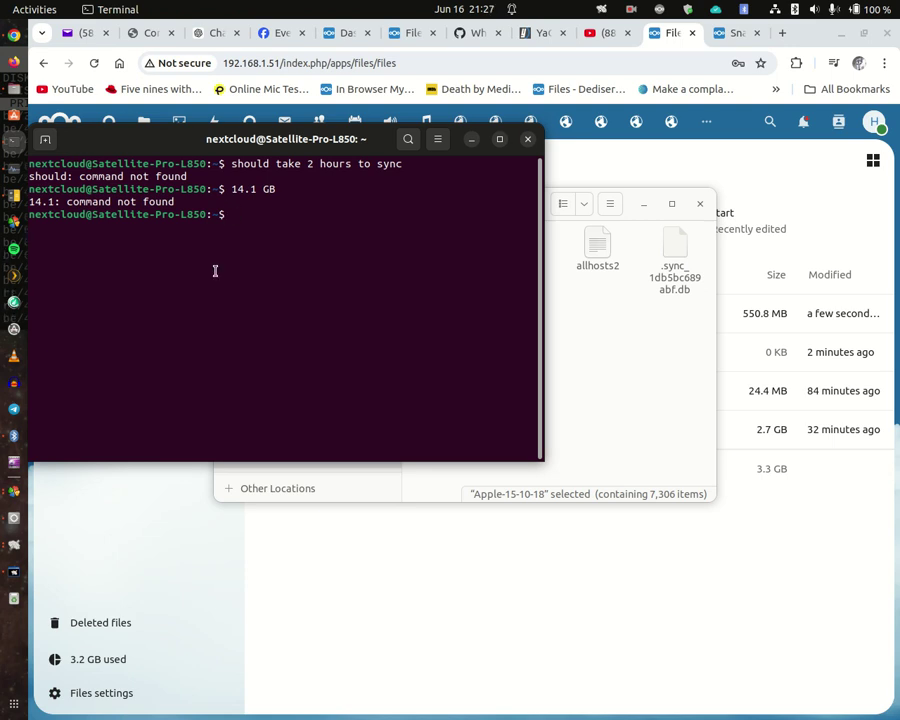
# - Examine the server's disk activity in the Bitvise xterm and the sync activity list in the Nextcloud desktop client
pyautogui.click(13, 575)
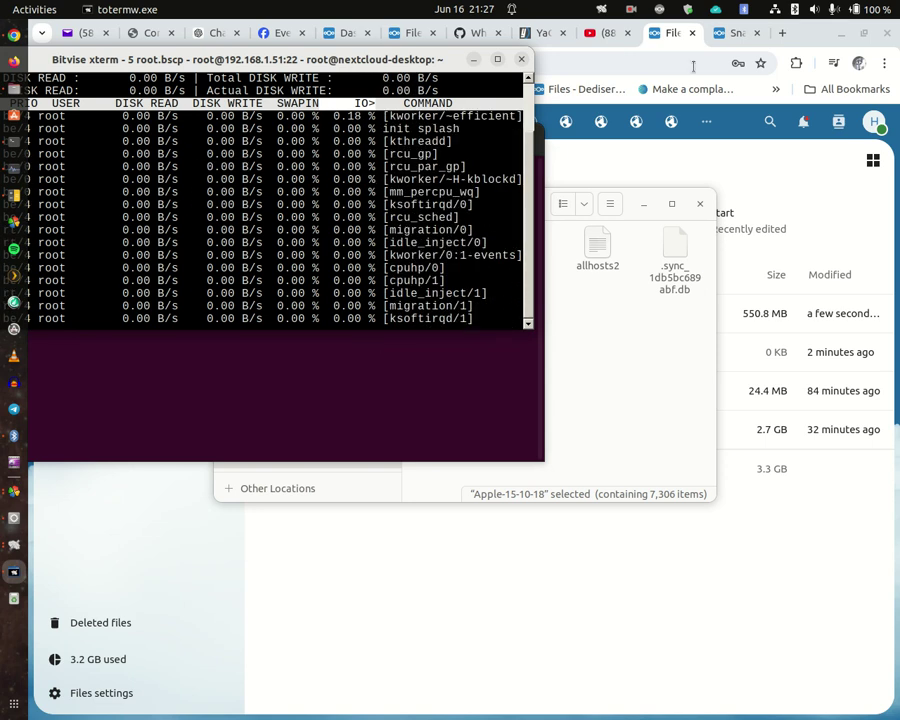
pyautogui.click(660, 12)
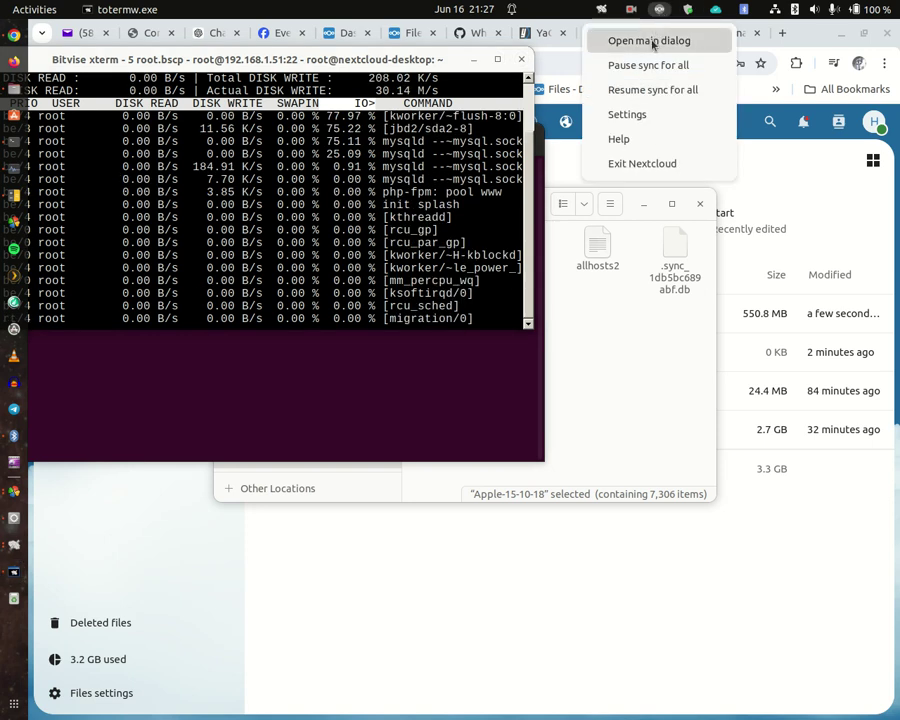
pyautogui.click(653, 41)
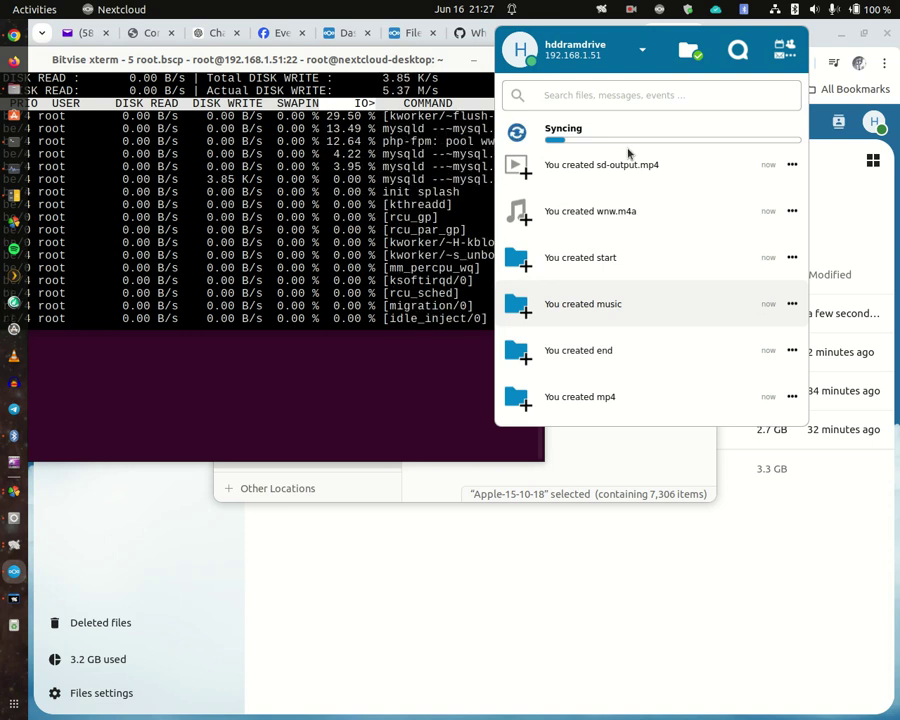
pyautogui.scroll(-5, 625, 200)
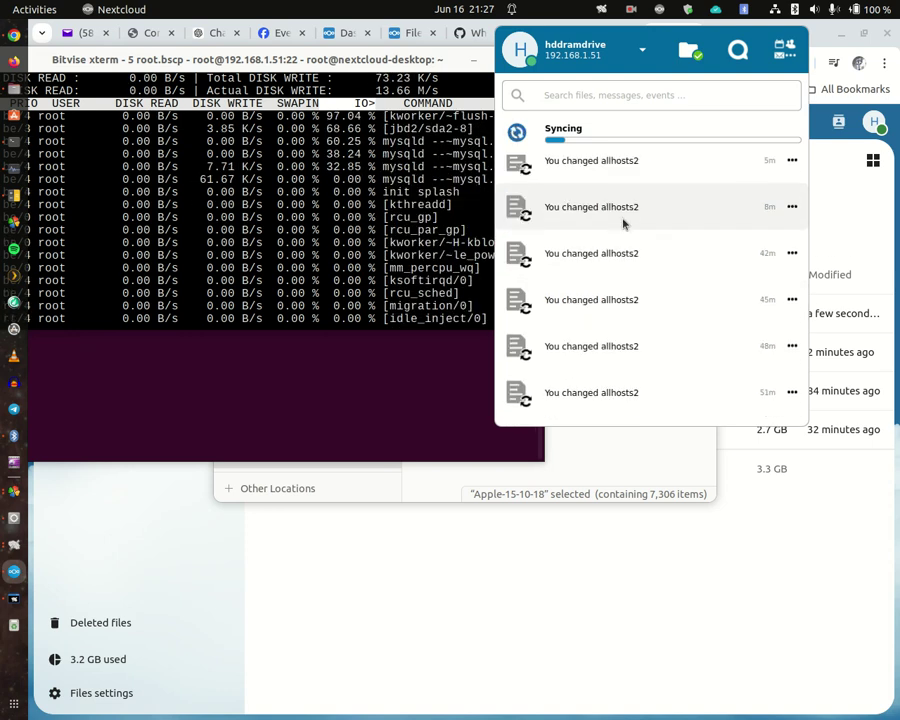
pyautogui.scroll(3, 623, 225)
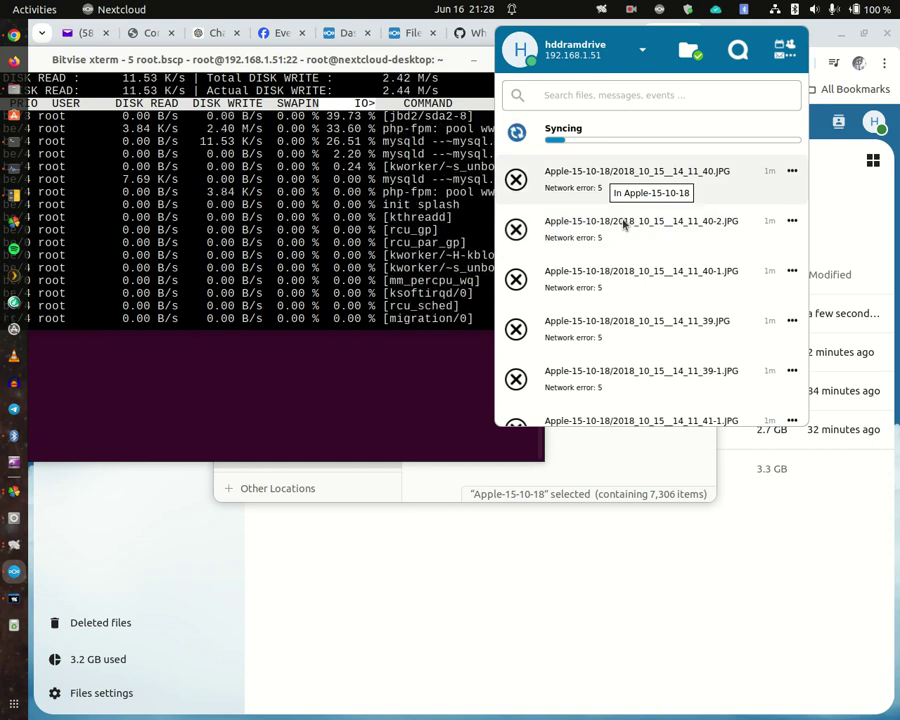
pyautogui.scroll(-2, 624, 225)
pyautogui.scroll(2, 624, 225)
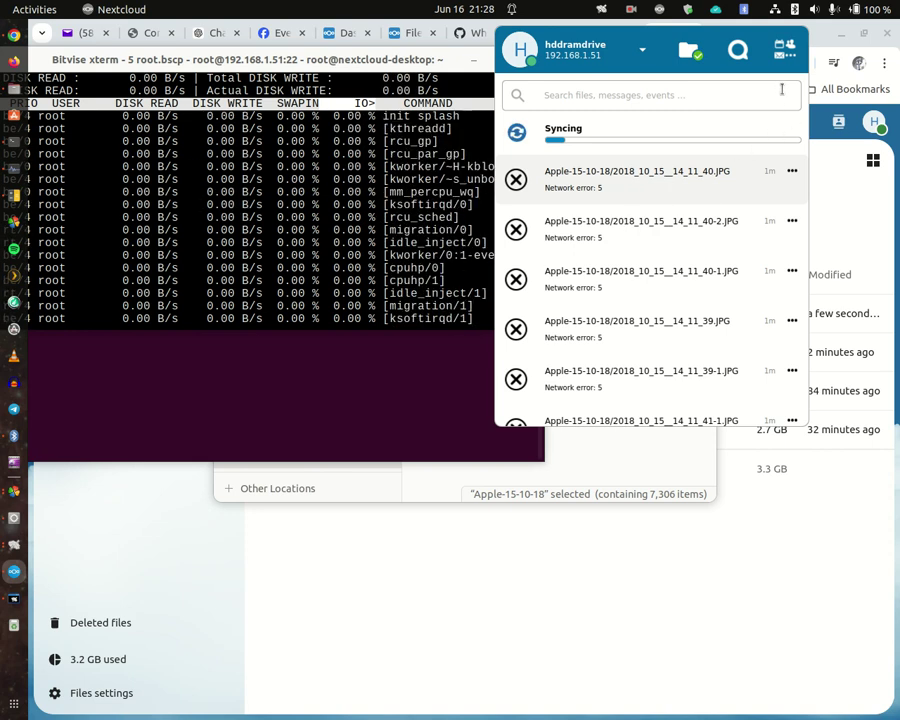
# - Switch to the RamDisk Experiment topic on the Nextcloud forum in Chrome, jump to its first post, and reload the page
pyautogui.click(805, 40)
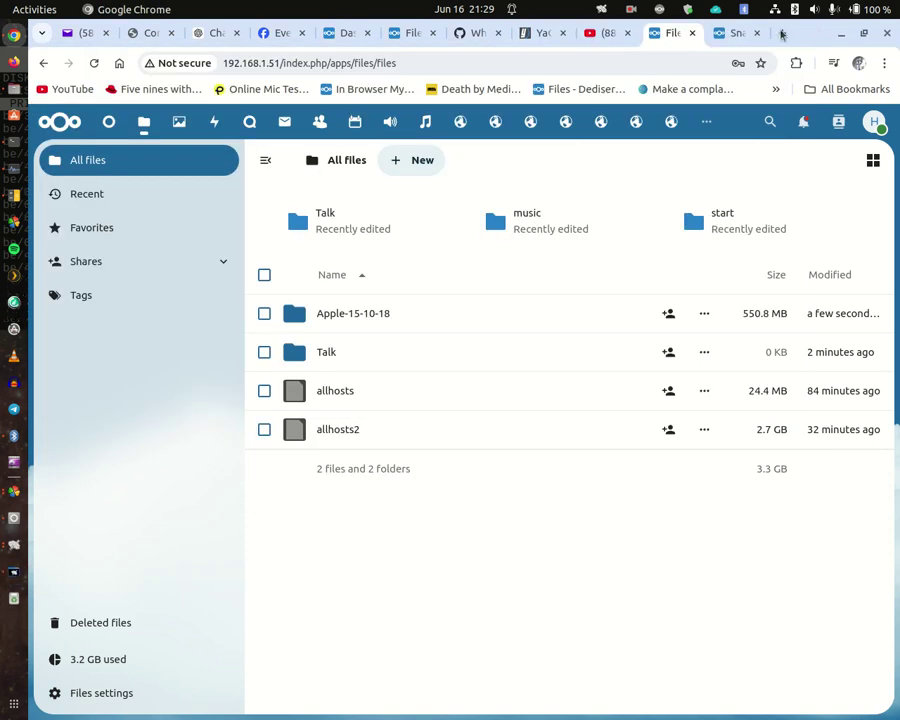
pyautogui.click(741, 31)
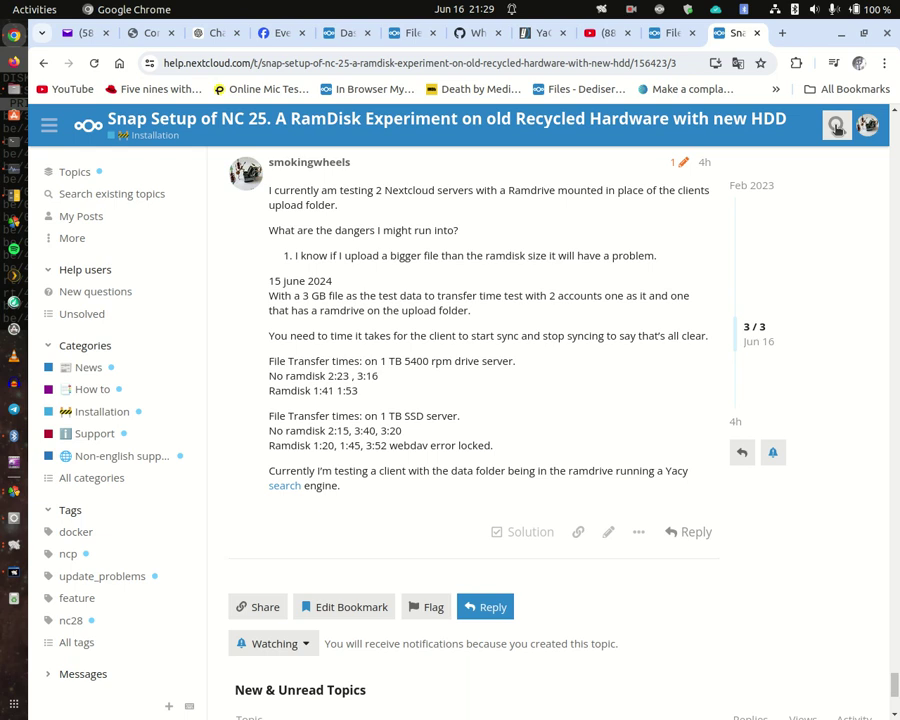
pyautogui.click(788, 239)
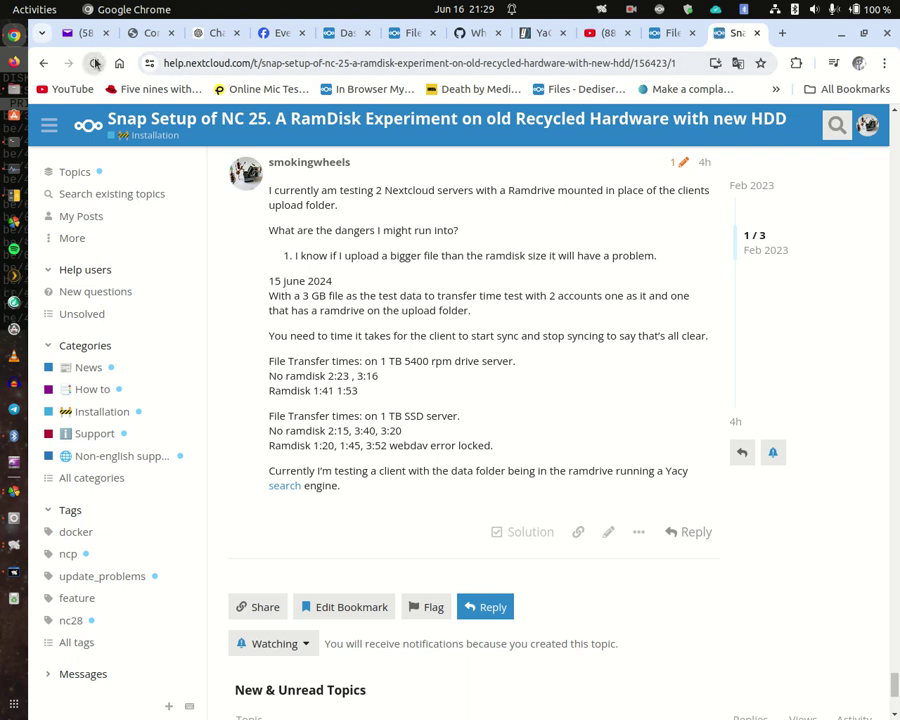
pyautogui.click(96, 63)
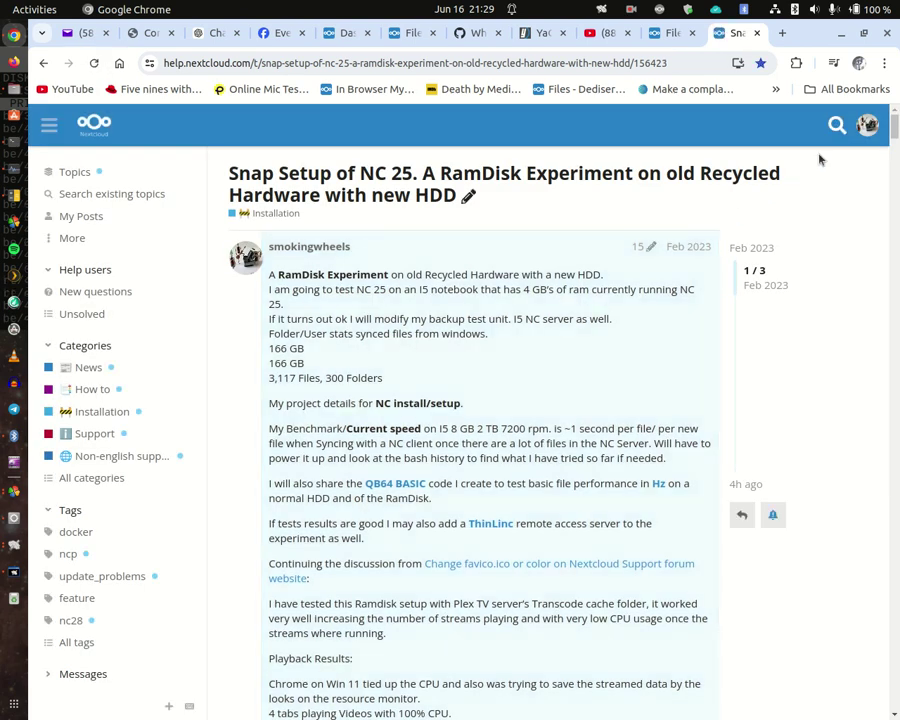
# - Search the forum for "network error 5" and open the topic "Erro de rede: 5 (Network Error: 5)"
pyautogui.click(836, 125)
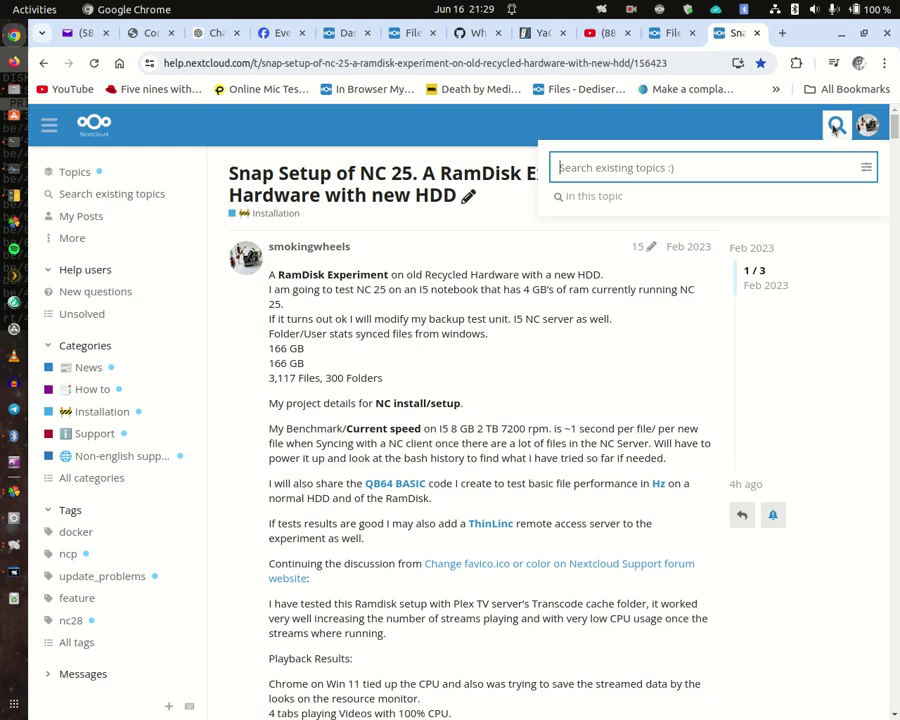
pyautogui.write('n')
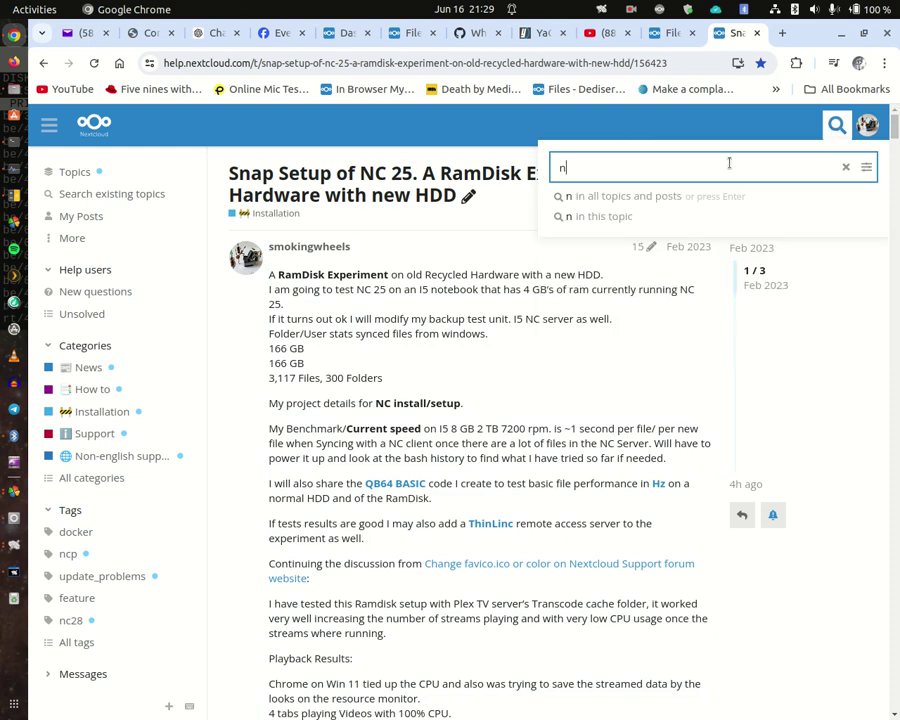
pyautogui.write('etwo')
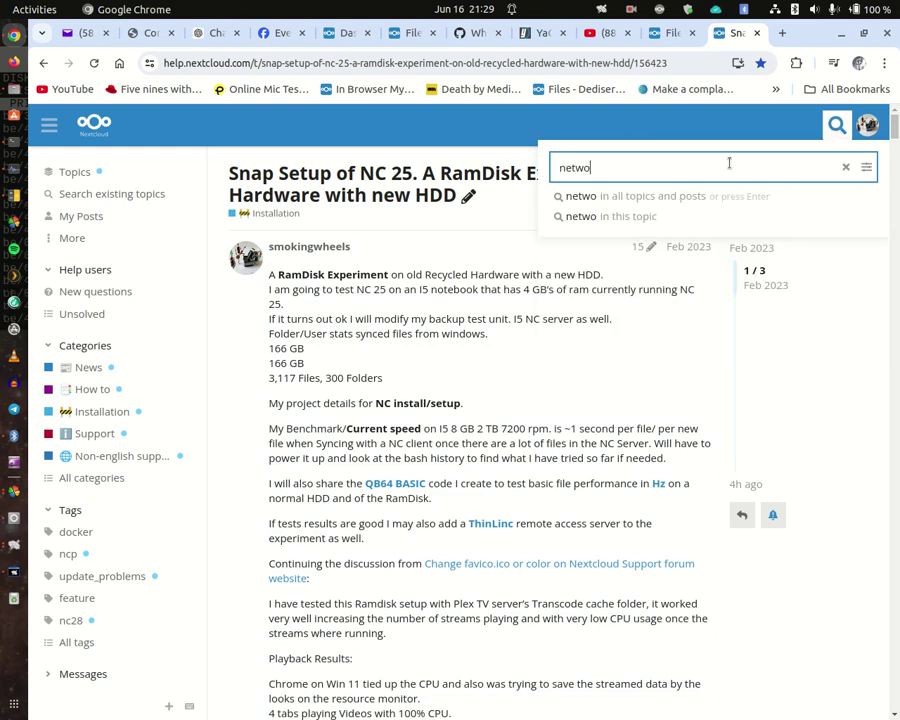
pyautogui.write('rk error 5')
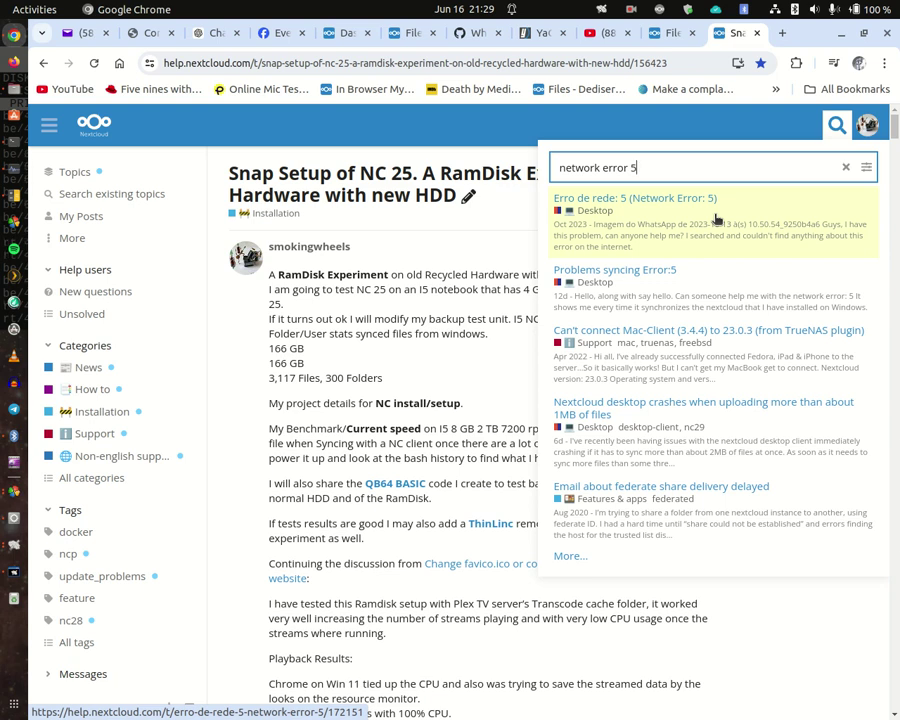
pyautogui.click(622, 232)
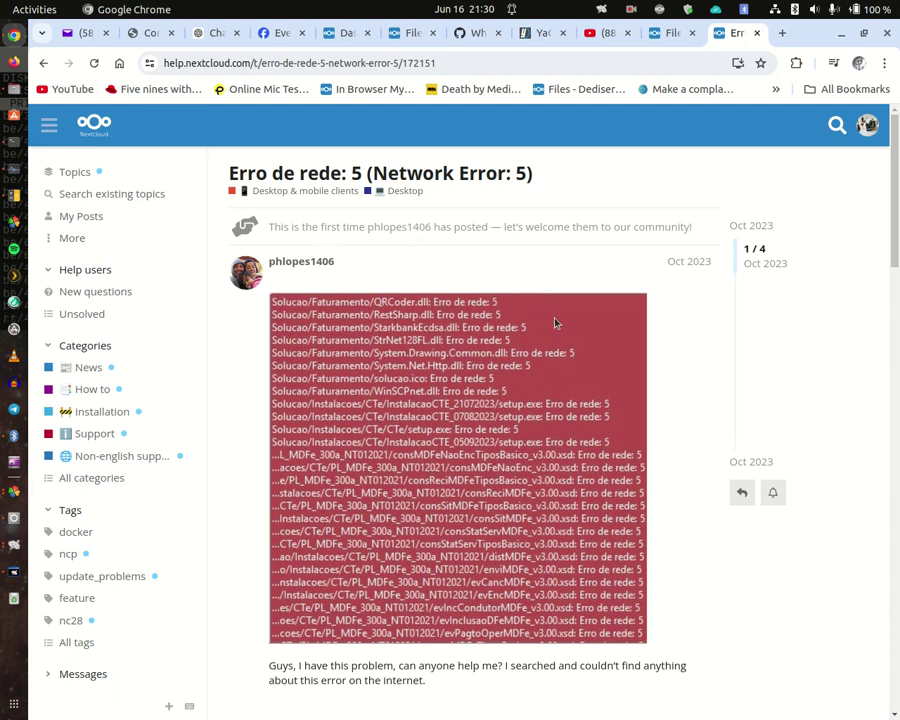
# - Read the replies in the "Erro de rede: 5" topic for an explanation of the network error
pyautogui.scroll(-5, 555, 321)
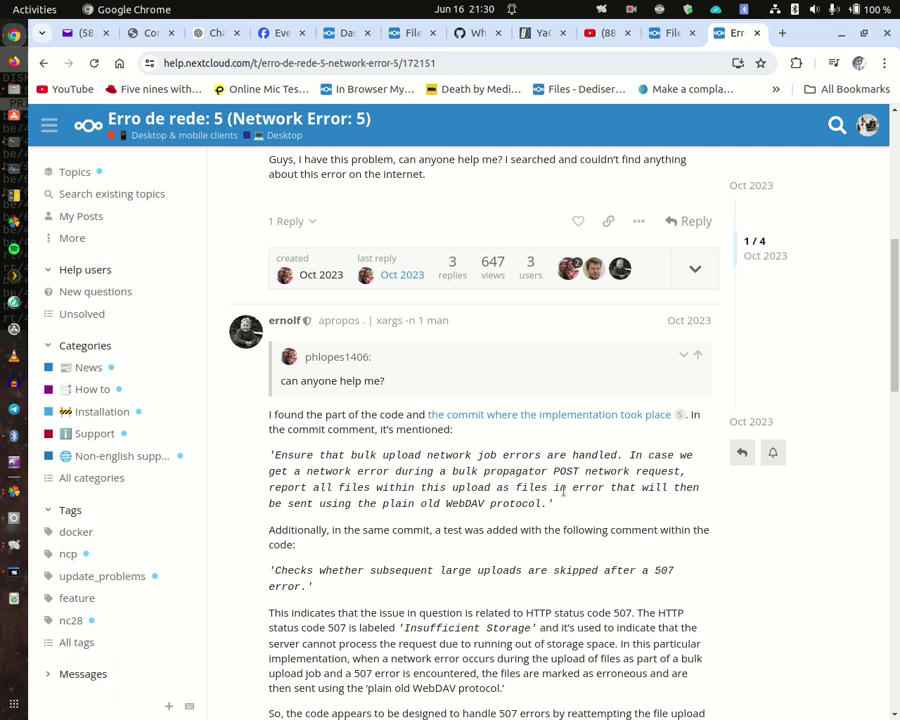
pyautogui.scroll(-5, 435, 505)
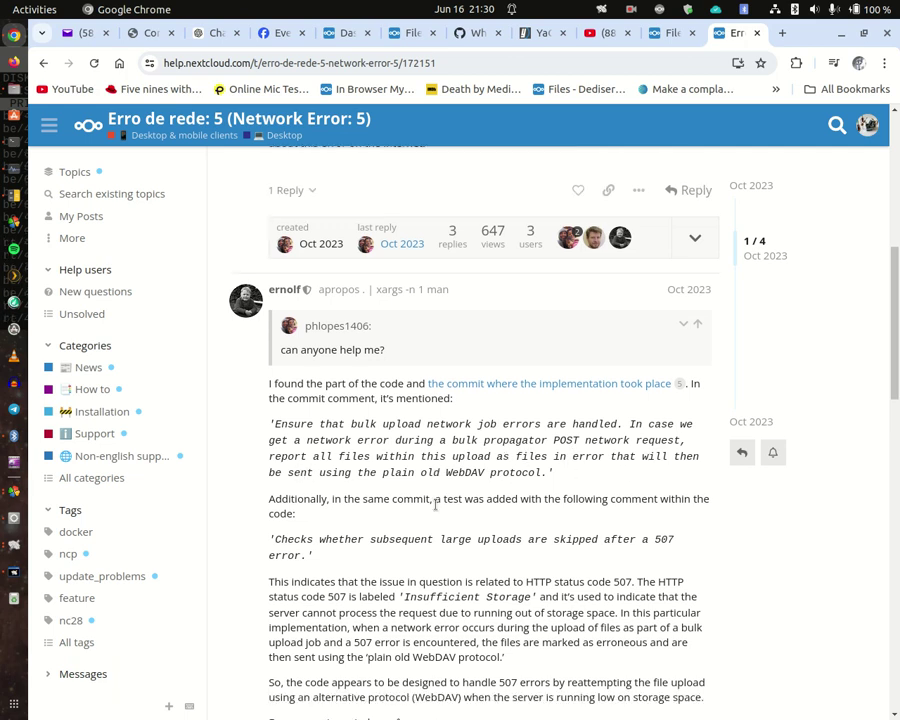
pyautogui.scroll(-2, 435, 505)
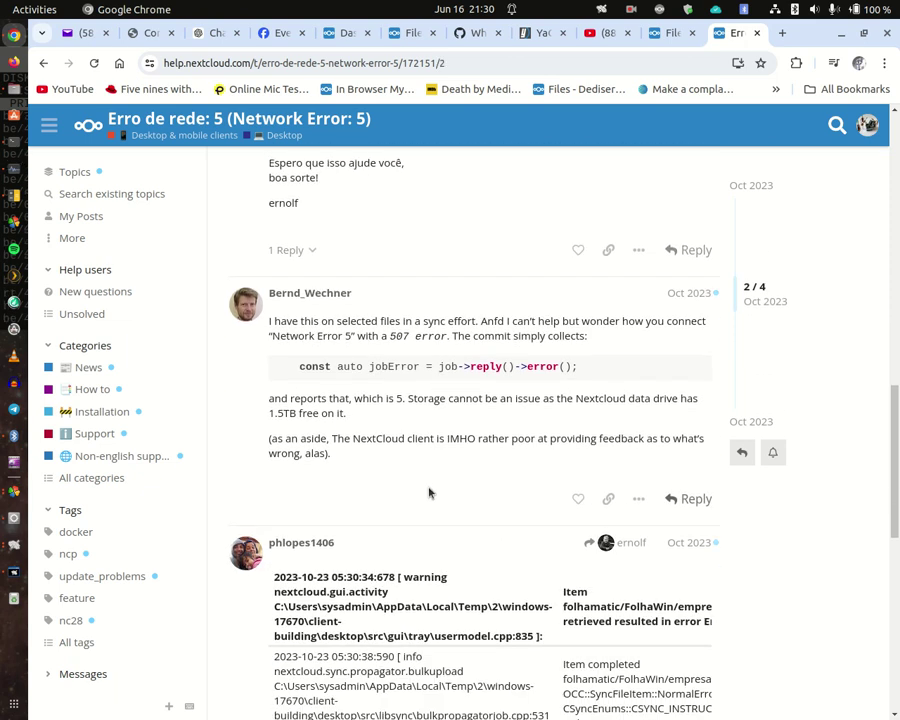
pyautogui.scroll(-4, 423, 489)
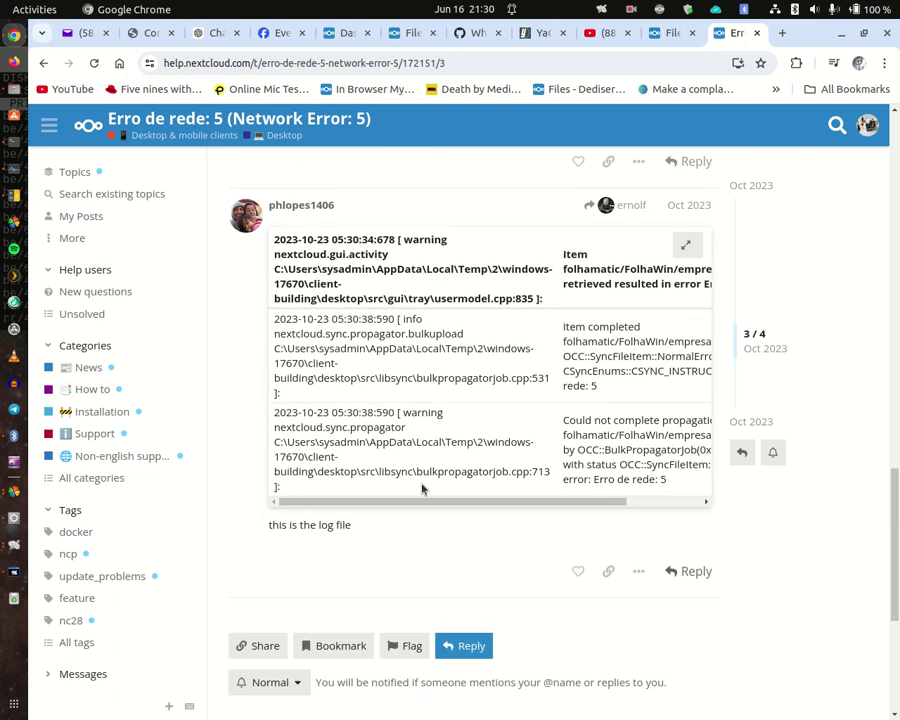
pyautogui.scroll(-3, 422, 489)
pyautogui.scroll(2, 422, 489)
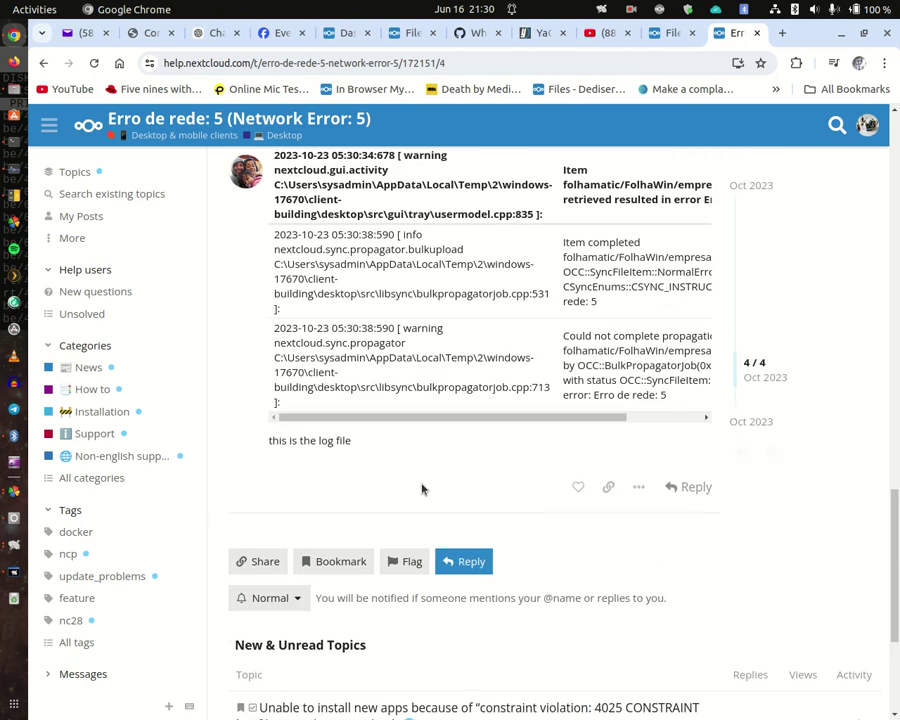
pyautogui.scroll(5, 422, 489)
pyautogui.scroll(-5, 422, 489)
pyautogui.scroll(10, 422, 489)
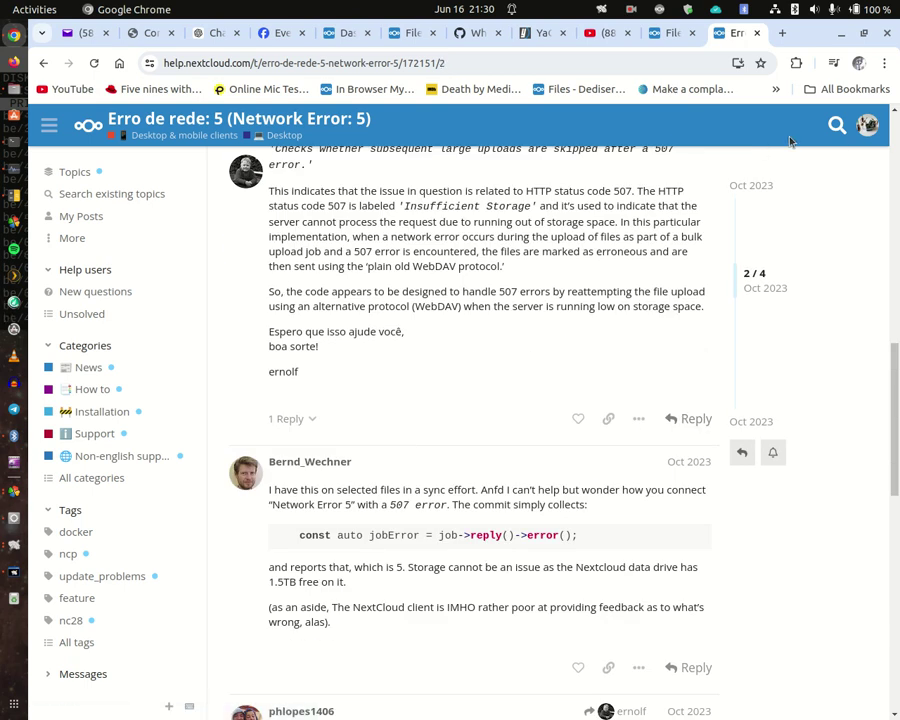
# - Open the "Problems syncing Error:5" topic from the forum's earlier search results and read through its replies
pyautogui.click(837, 125)
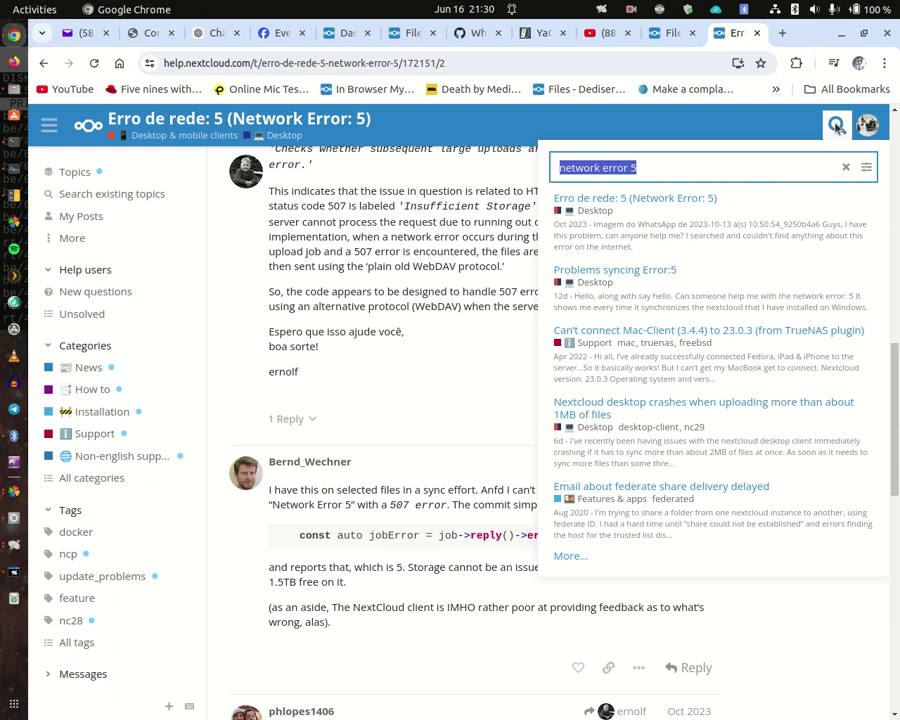
pyautogui.click(636, 279)
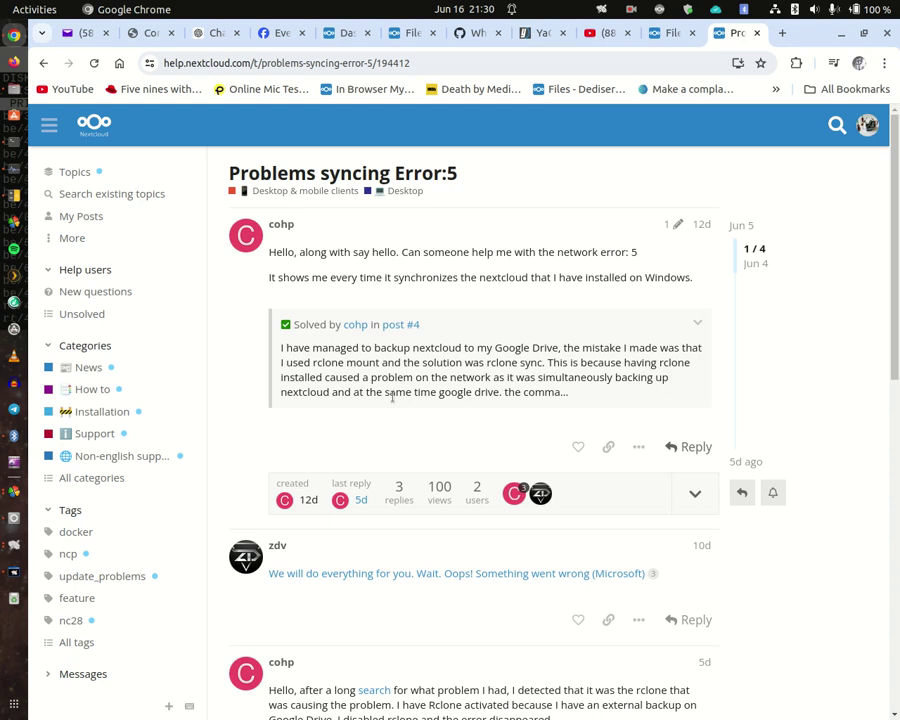
pyautogui.scroll(-3, 414, 420)
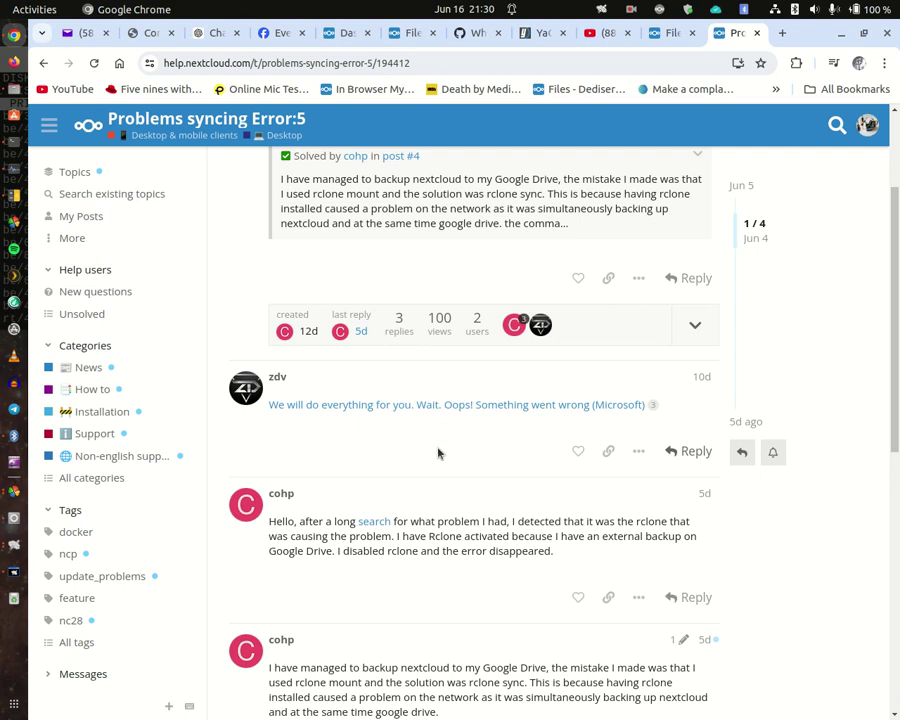
pyautogui.scroll(-3, 437, 453)
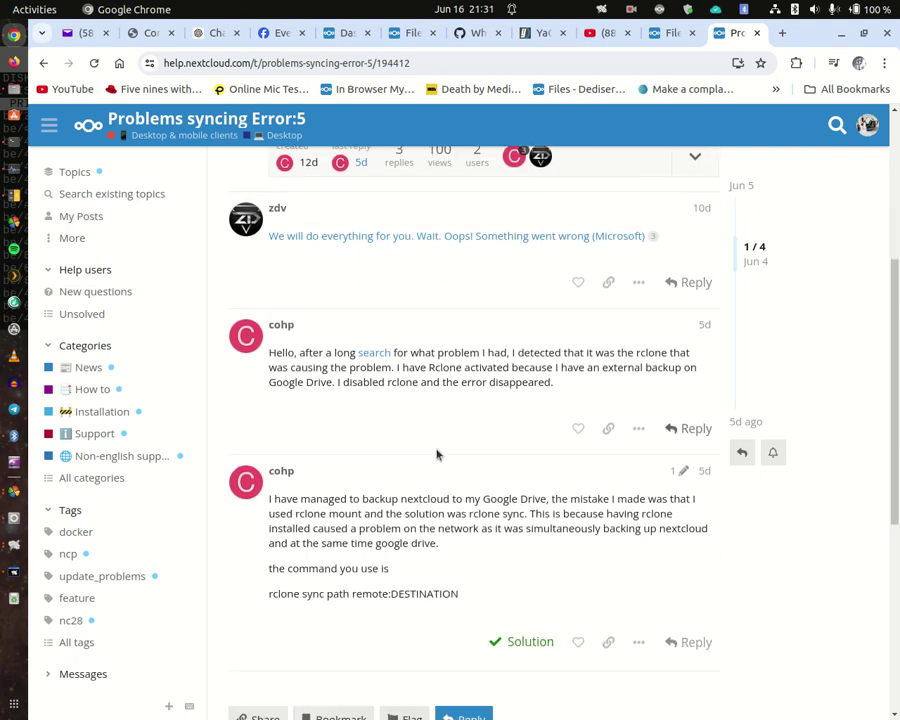
pyautogui.scroll(-2, 436, 455)
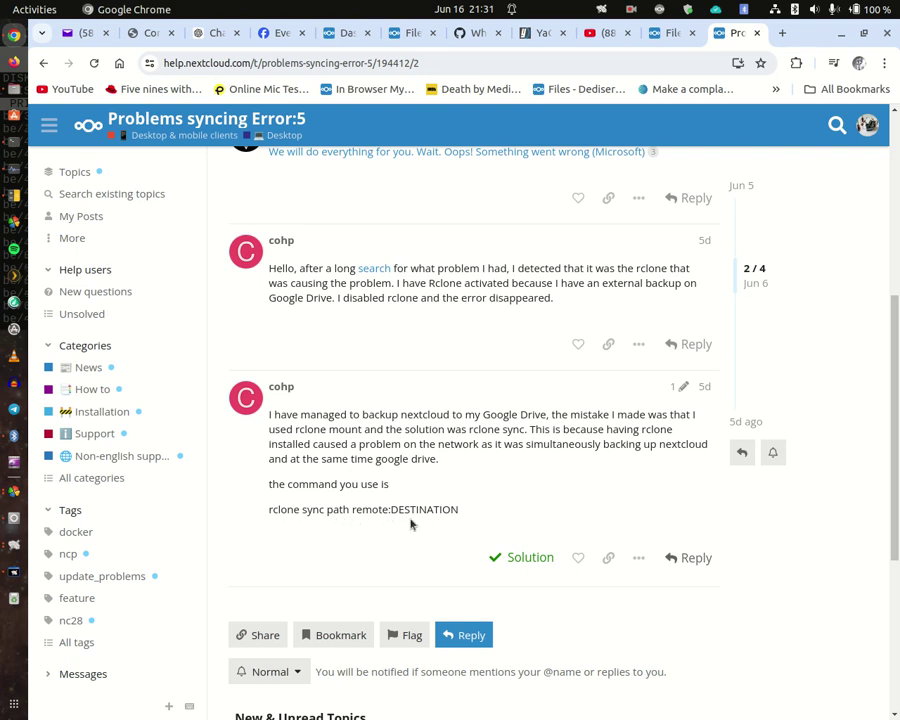
pyautogui.scroll(-2, 412, 522)
pyautogui.scroll(4, 416, 524)
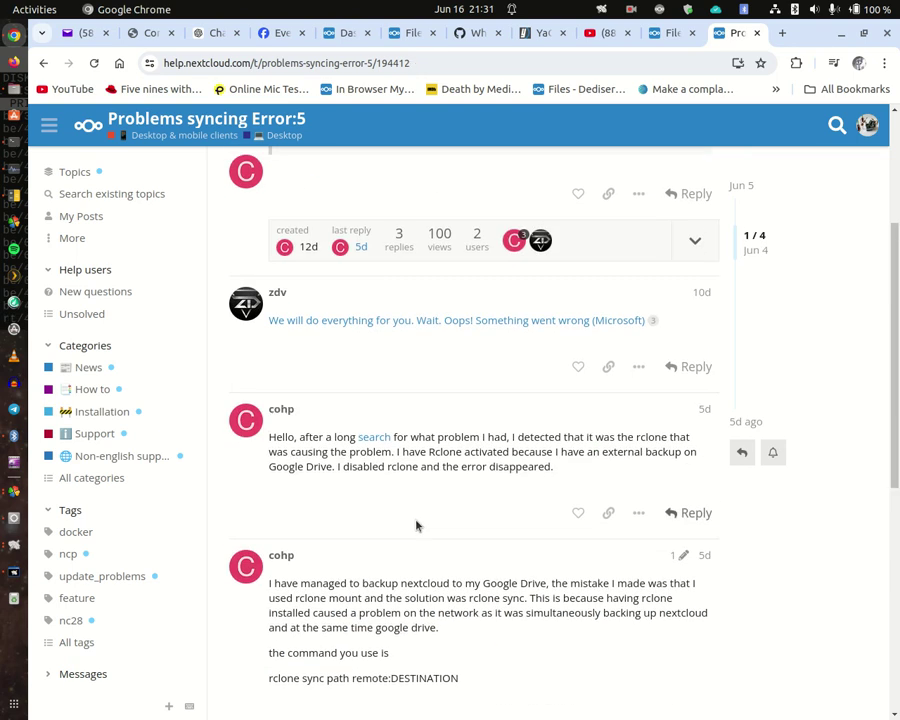
pyautogui.scroll(2, 360, 480)
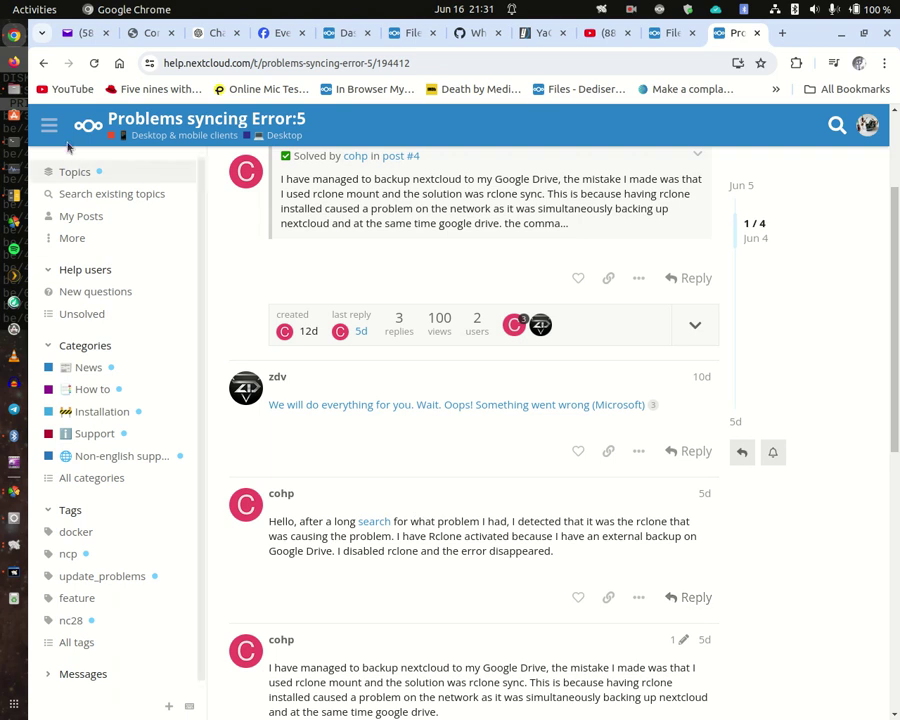
# - Return to the forum's home page and look through the list of latest topics
pyautogui.click(43, 63)
pyautogui.click(43, 63)
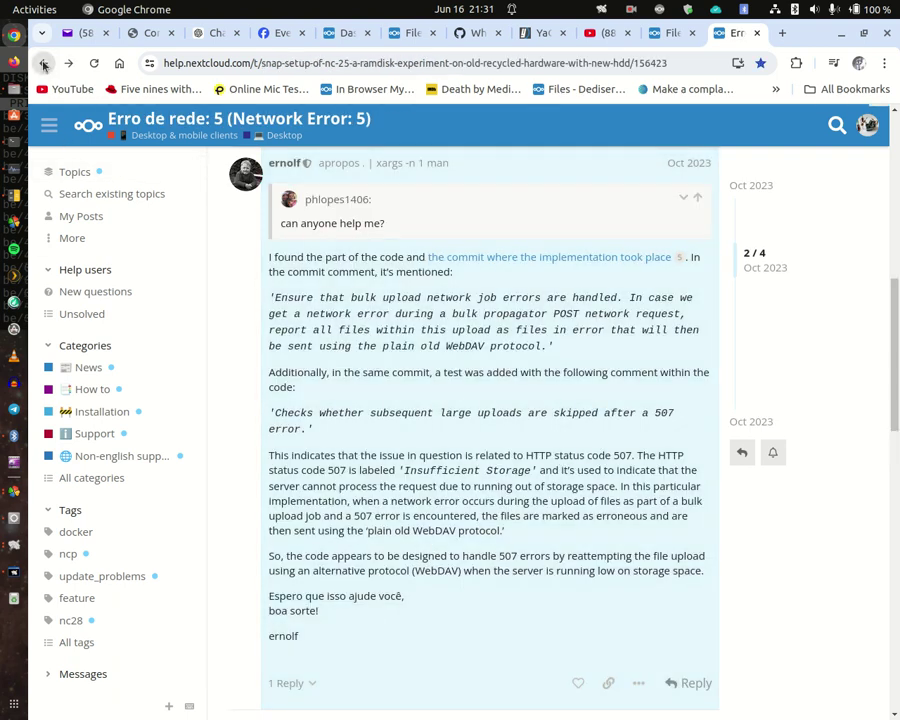
pyautogui.click(43, 63)
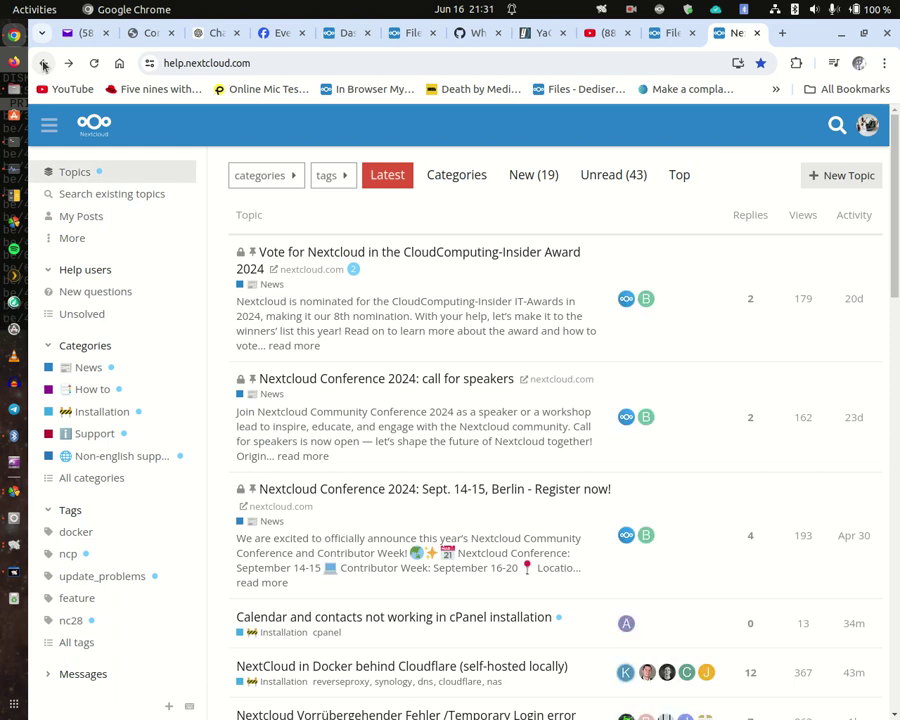
pyautogui.scroll(-3, 321, 380)
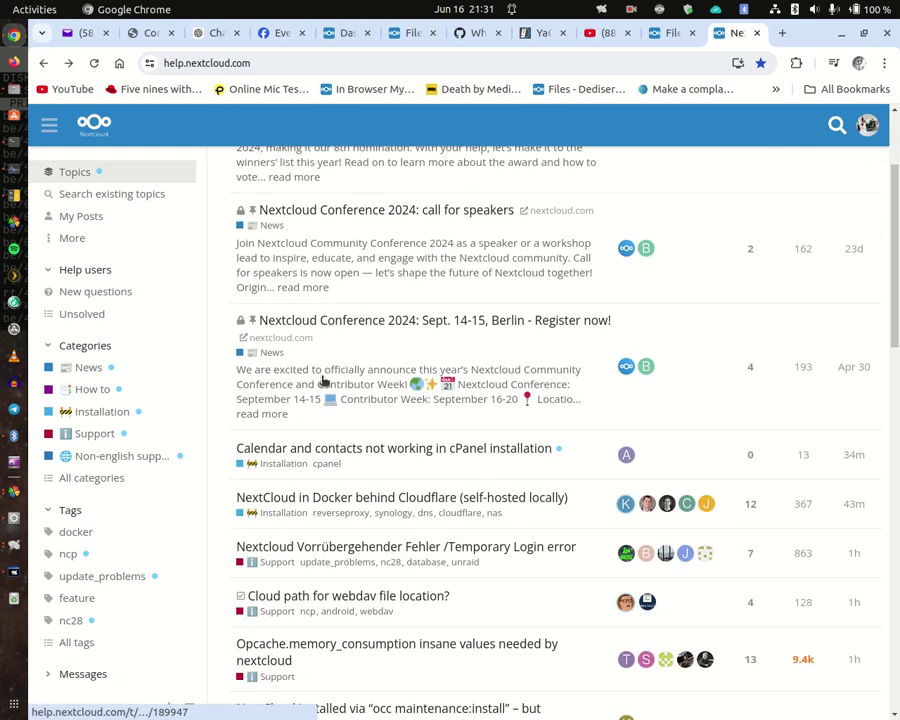
pyautogui.scroll(-4, 363, 413)
pyautogui.scroll(-3, 363, 413)
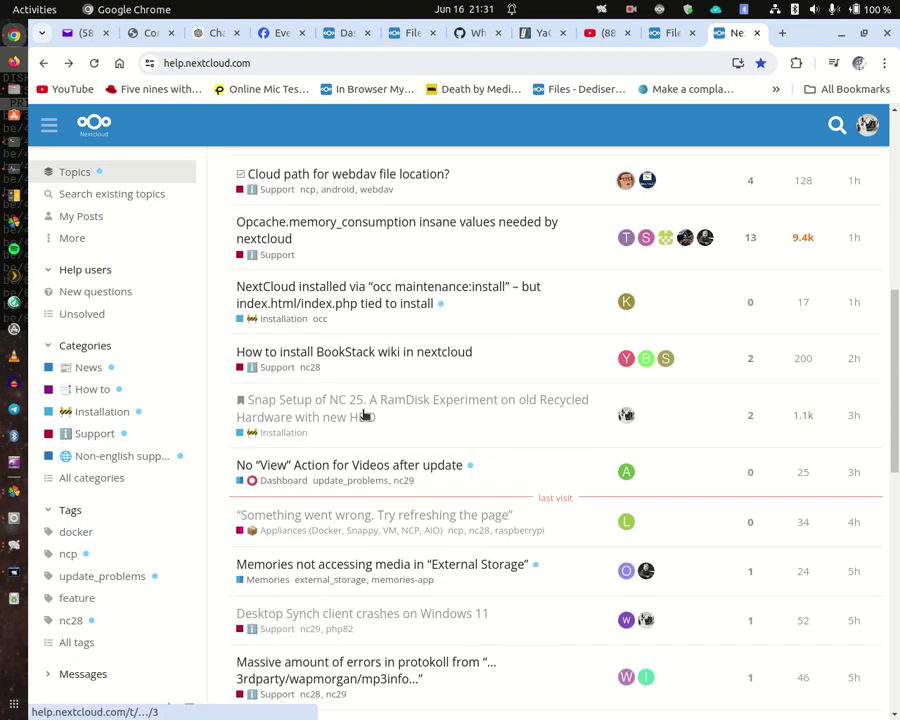
pyautogui.scroll(5, 362, 414)
pyautogui.scroll(-3, 362, 414)
pyautogui.scroll(1, 362, 414)
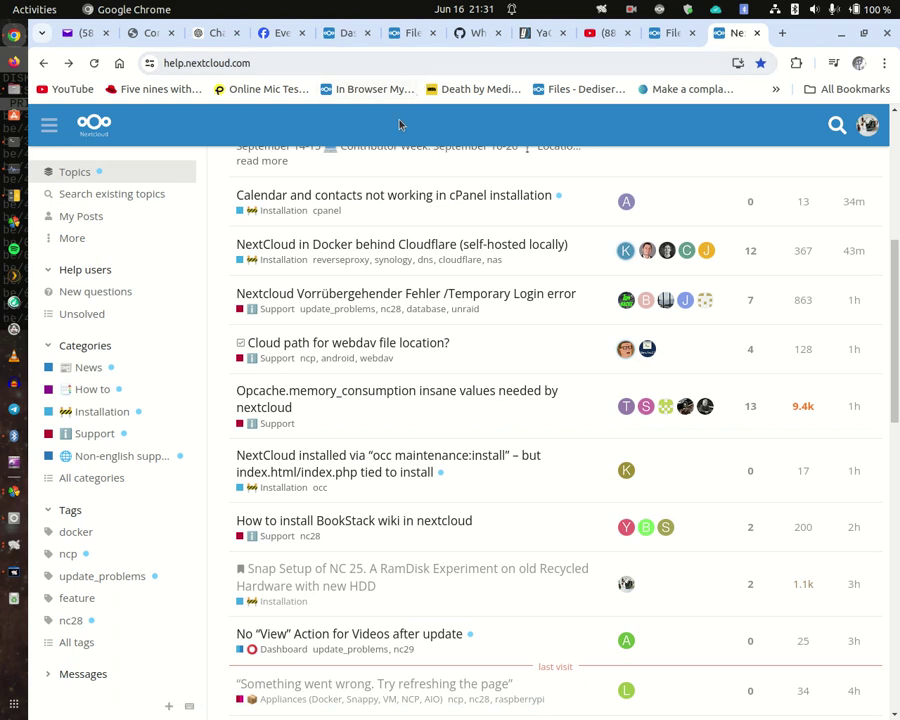
# - Open the RamDisk Experiment topic from the account's own posts and review its latest post
pyautogui.click(86, 219)
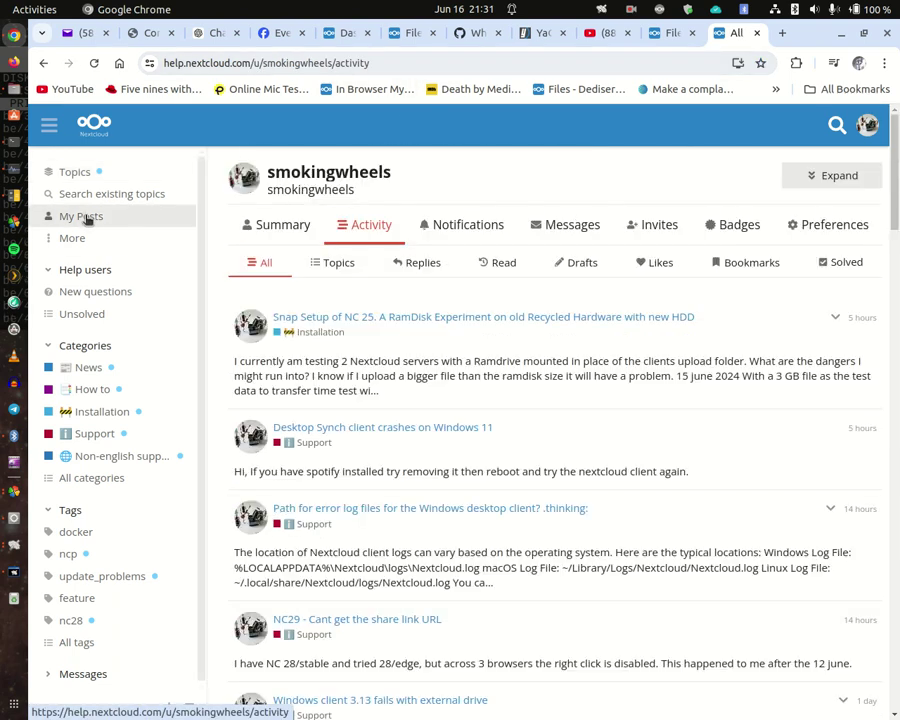
pyautogui.click(405, 317)
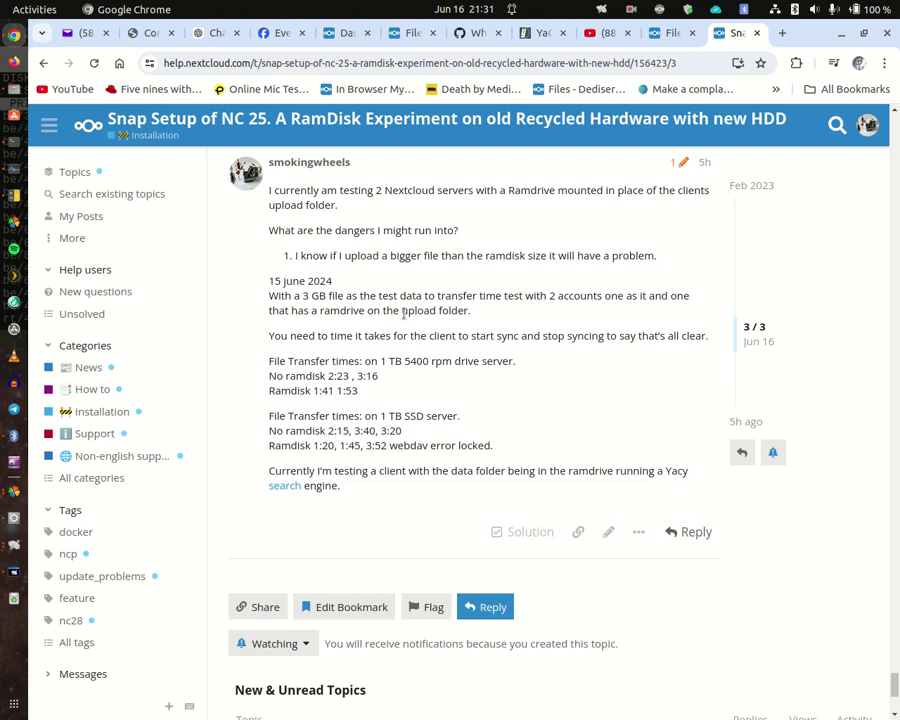
pyautogui.scroll(-5, 410, 355)
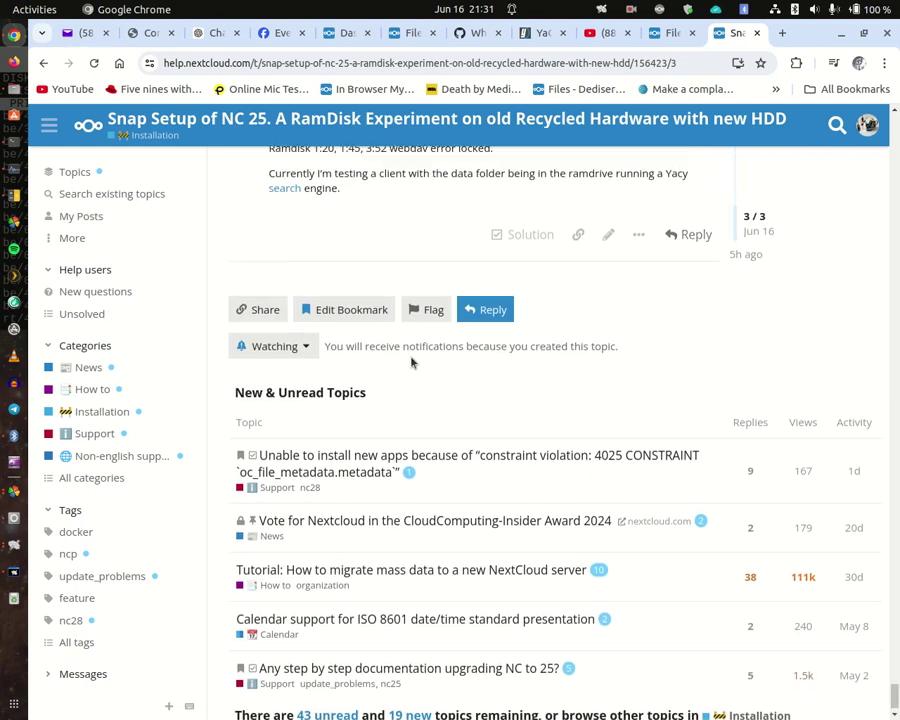
pyautogui.scroll(3, 412, 362)
pyautogui.scroll(3, 411, 362)
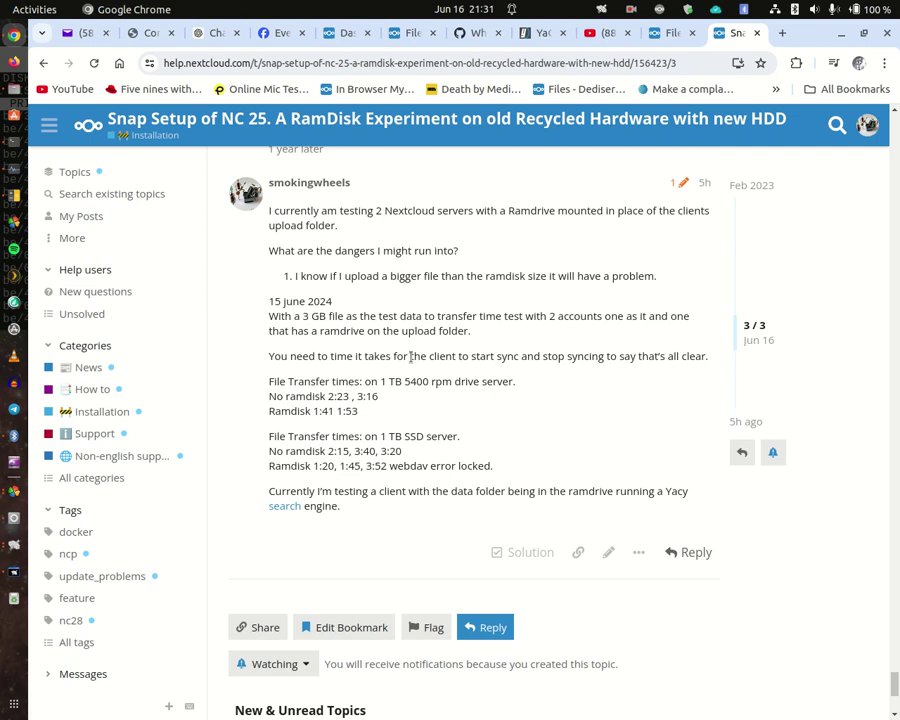
# - Check the sync activity in the Nextcloud desktop client, then the server's disk activity in the Bitvise xterm
pyautogui.click(659, 12)
pyautogui.click(630, 38)
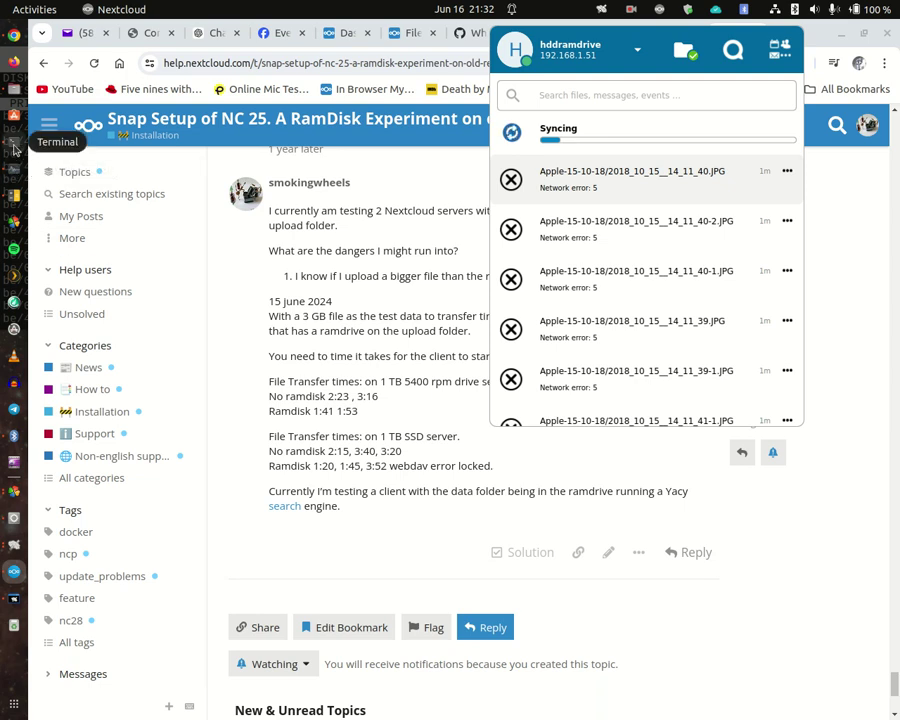
pyautogui.click(14, 600)
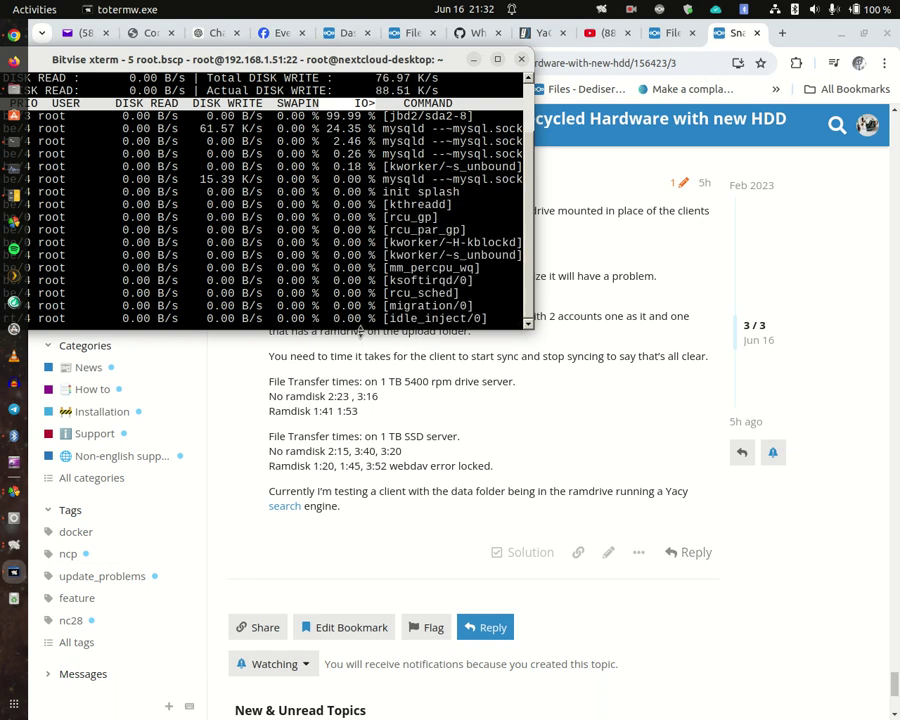
# - Switch to the Nextcloud server's Files page in Chrome and reload it to check the uploaded folder size
pyautogui.click(670, 36)
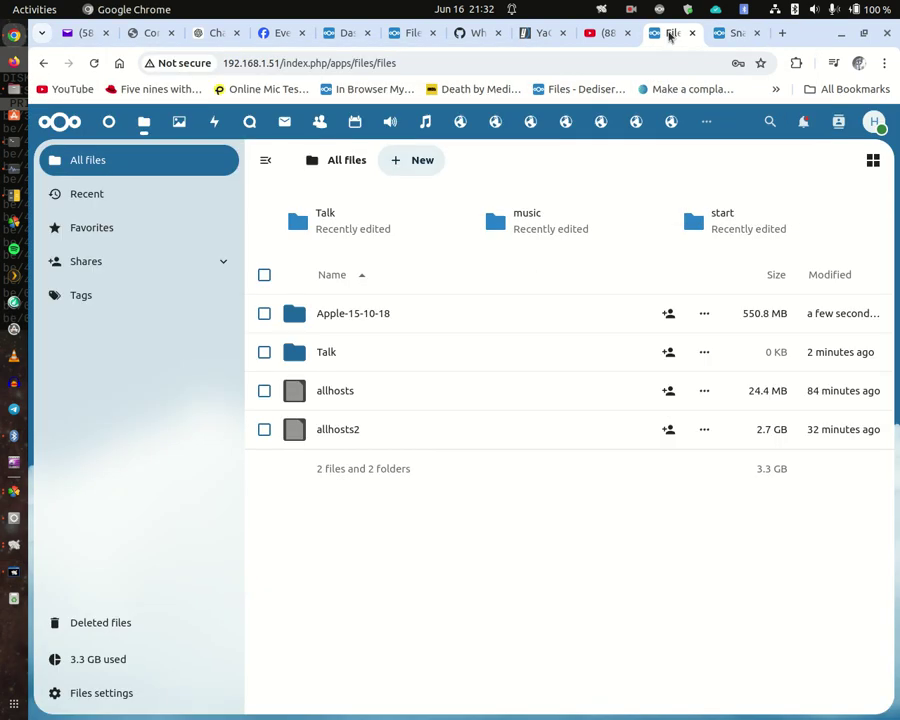
pyautogui.click(95, 63)
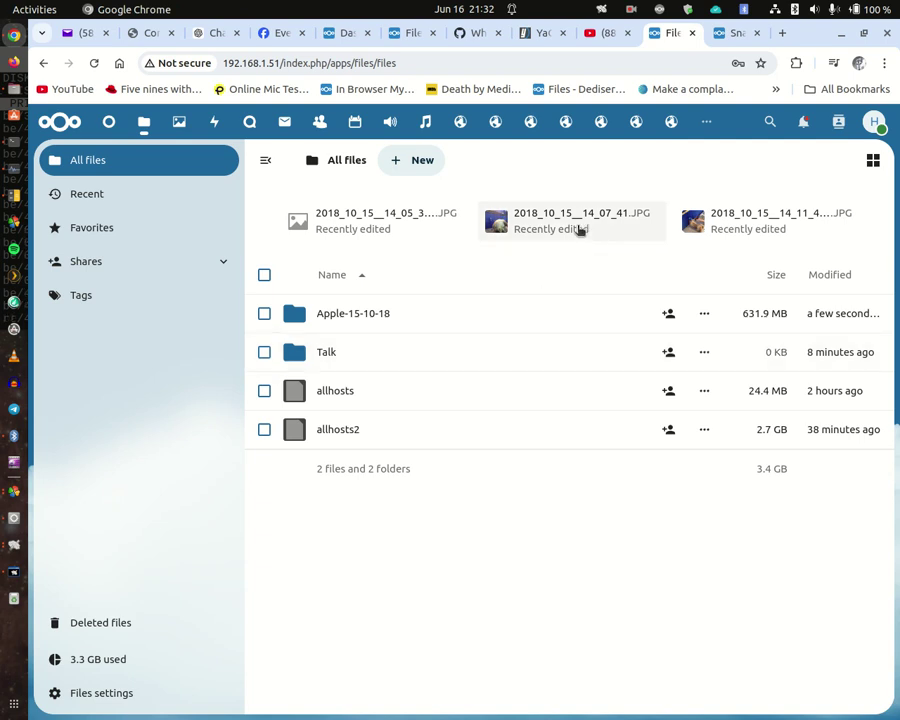
# - Open the Nextcloud desktop client's main dialog, look through the Network error 5 entries, and capture a full-screen screenshot of them
pyautogui.click(664, 14)
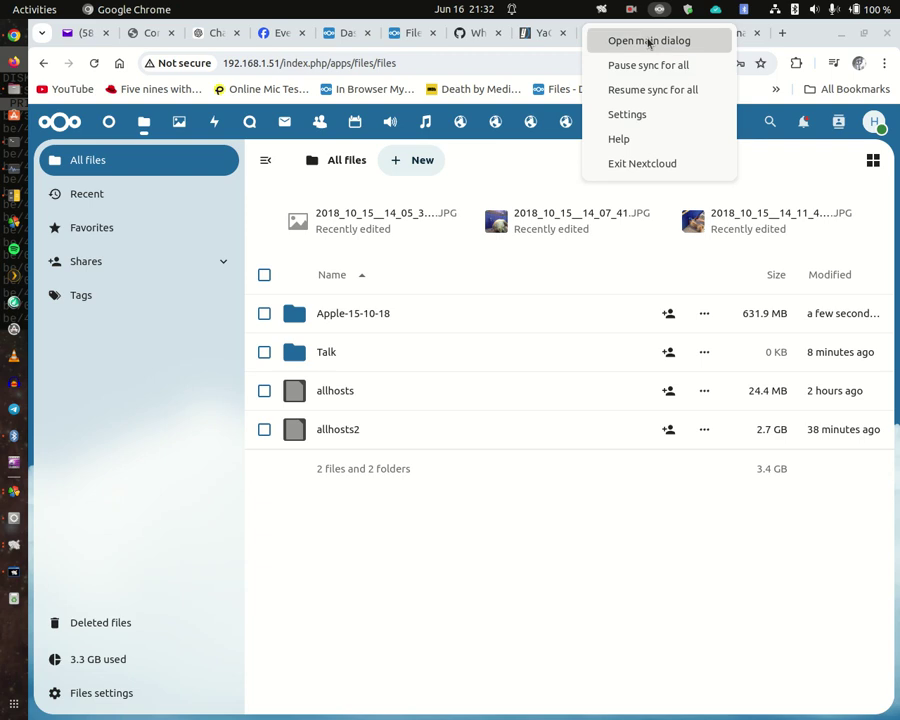
pyautogui.click(650, 42)
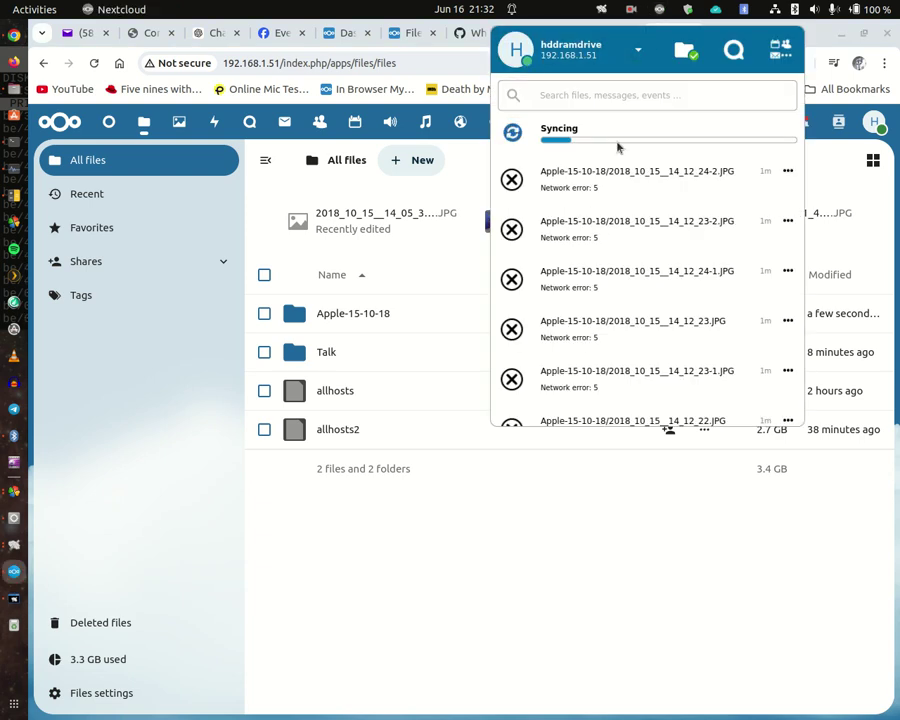
pyautogui.scroll(-5, 629, 189)
pyautogui.scroll(5, 629, 188)
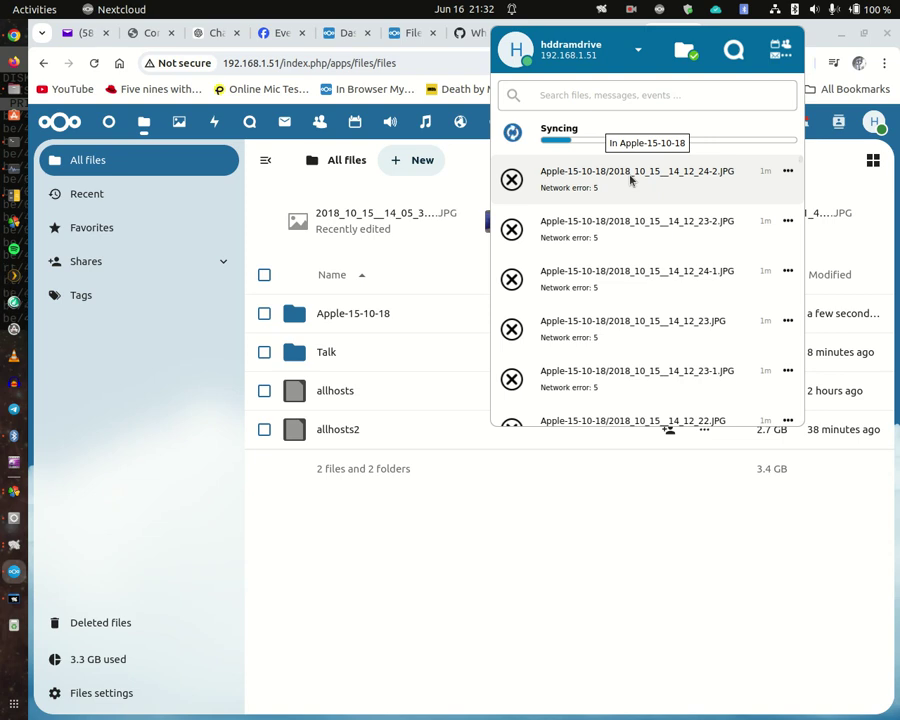
pyautogui.press('Print')
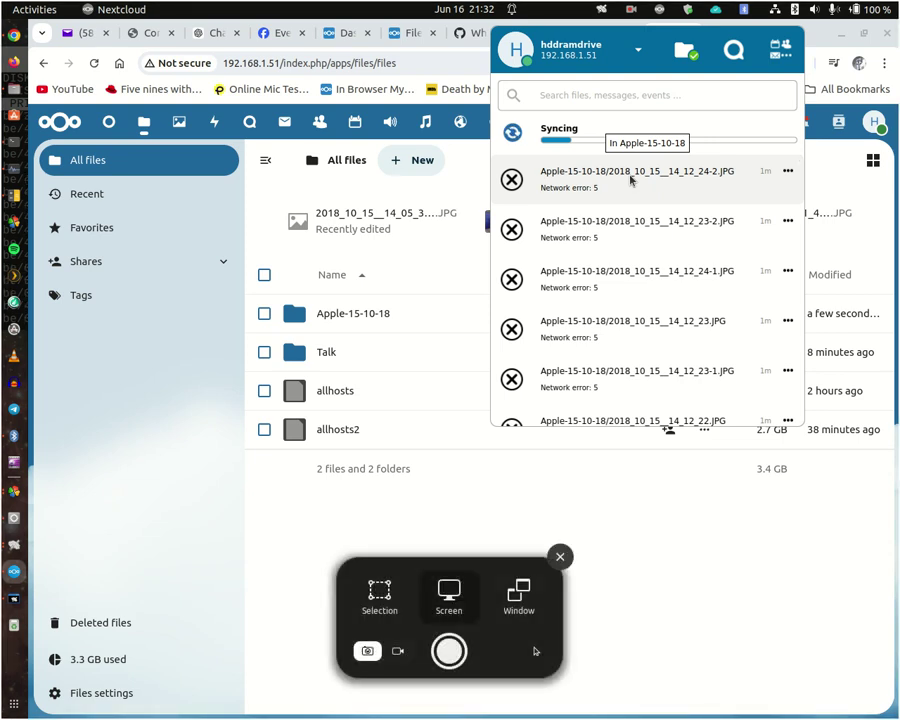
pyautogui.press('Return')
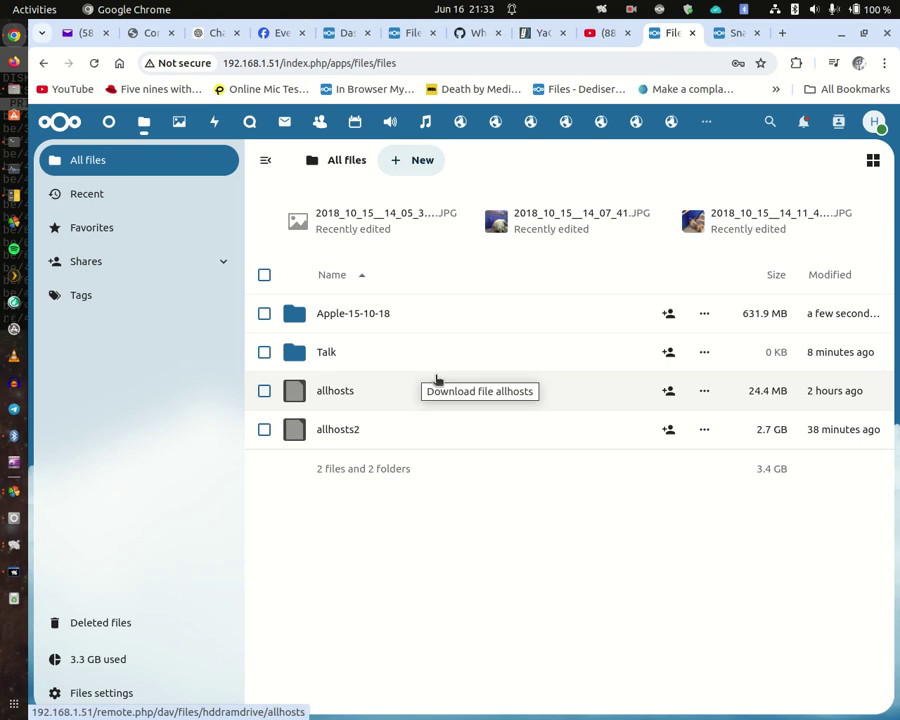
# - Look through the Nextcloud server's deleted files in Chrome and return to the list of all files
pyautogui.click(104, 624)
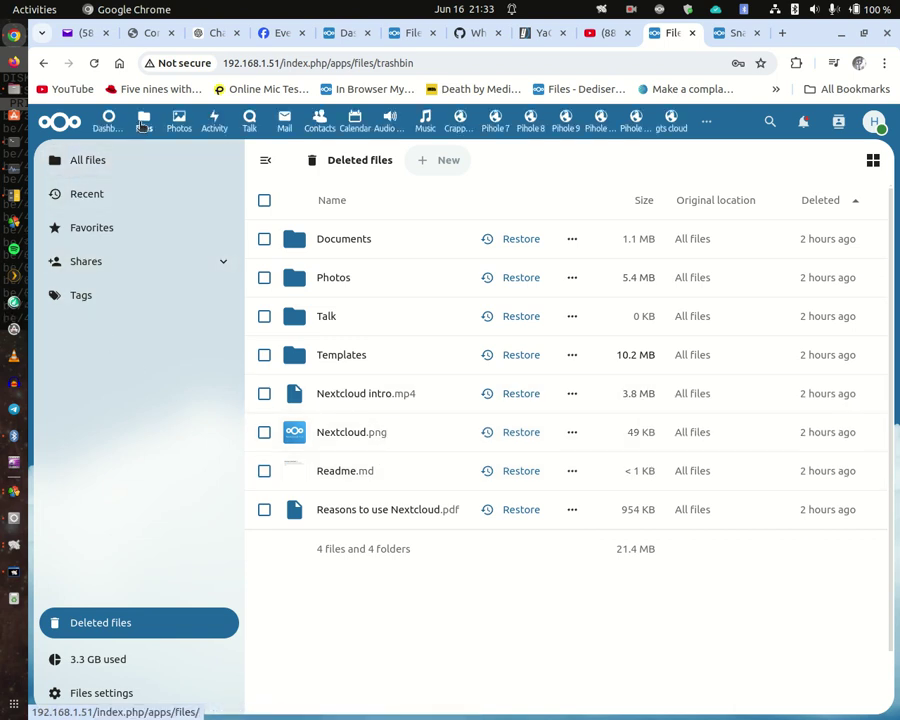
pyautogui.click(142, 125)
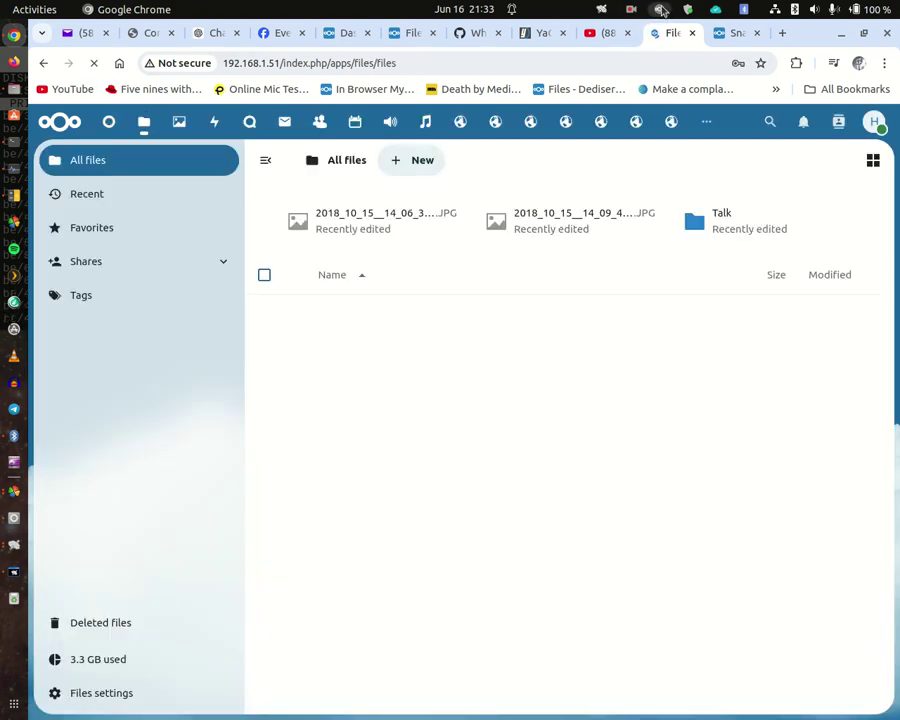
# - Check the sync progress in the Nextcloud client, then compare local resource use in System Monitor with server disk activity in the Bitvise xterm
pyautogui.click(663, 11)
pyautogui.click(664, 40)
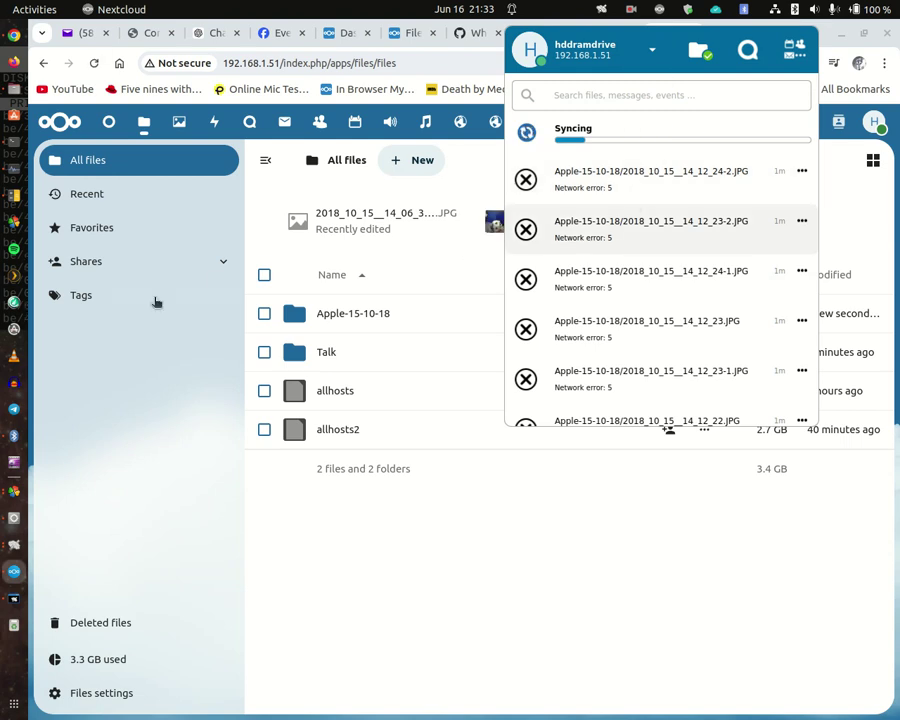
pyautogui.click(15, 176)
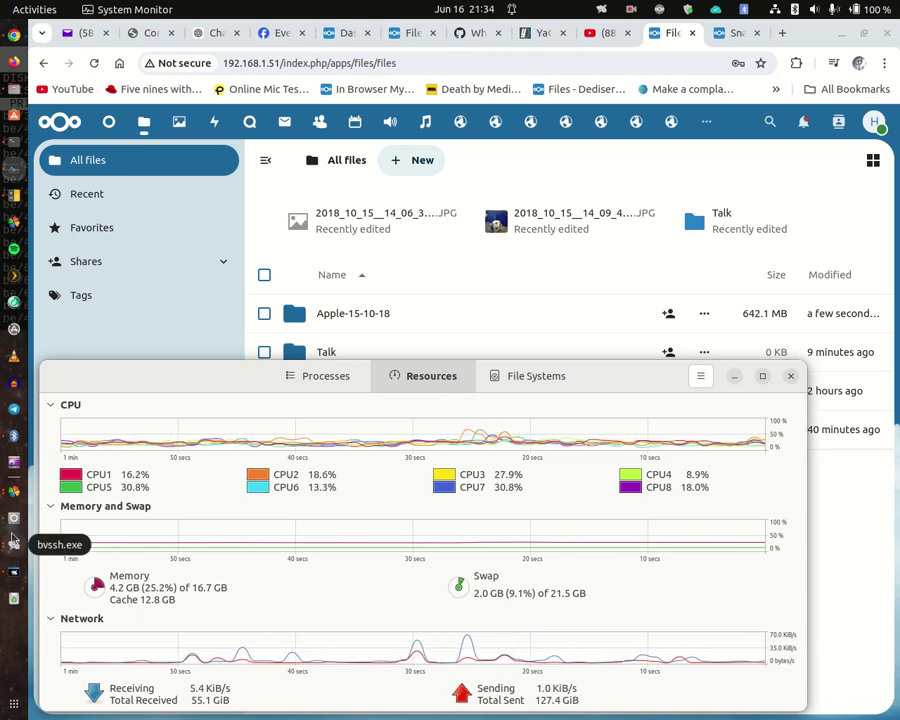
pyautogui.click(14, 570)
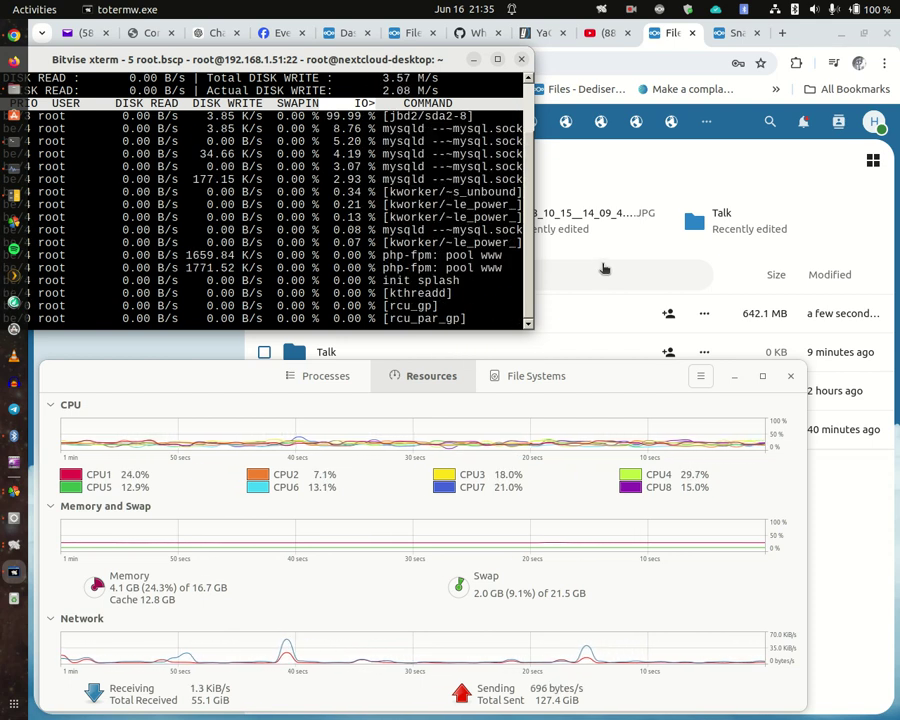
# - Reload the server's Files page in Chrome to check the folder size, then check the sync status in the Nextcloud client
pyautogui.click(603, 268)
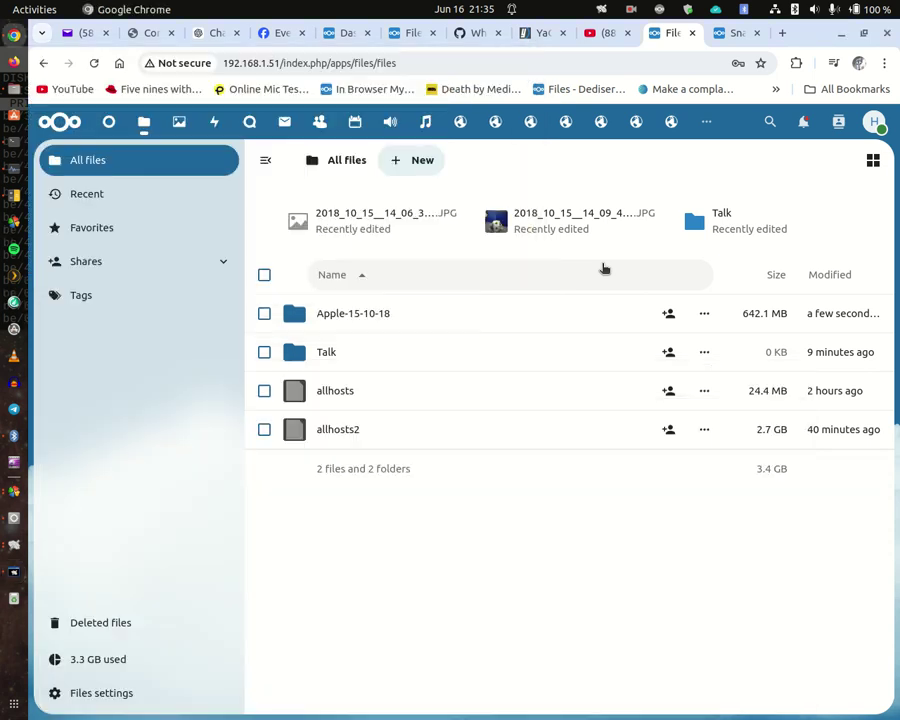
pyautogui.click(95, 64)
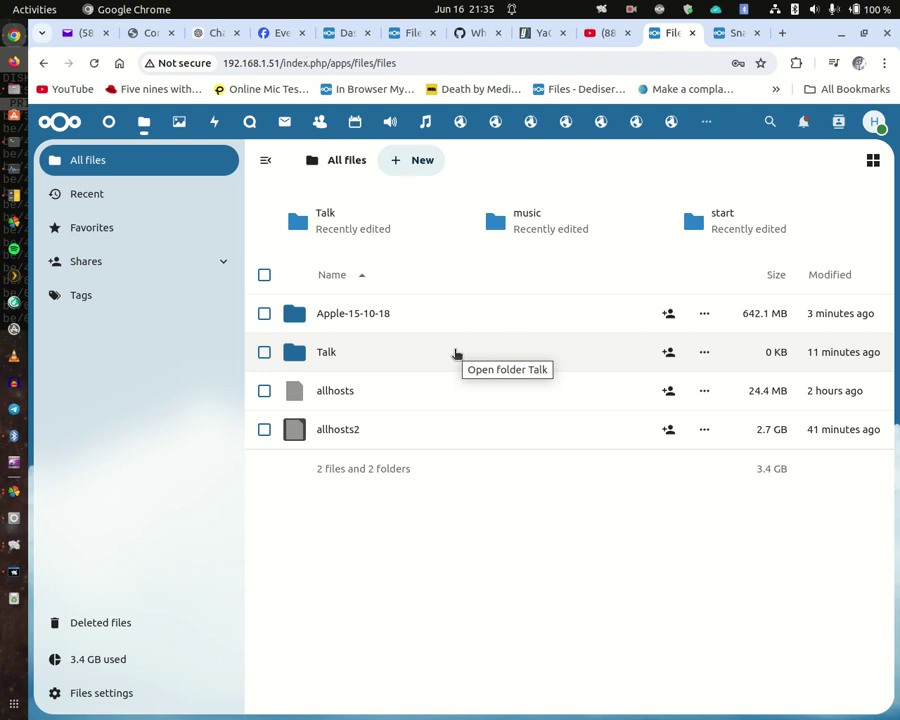
pyautogui.click(659, 9)
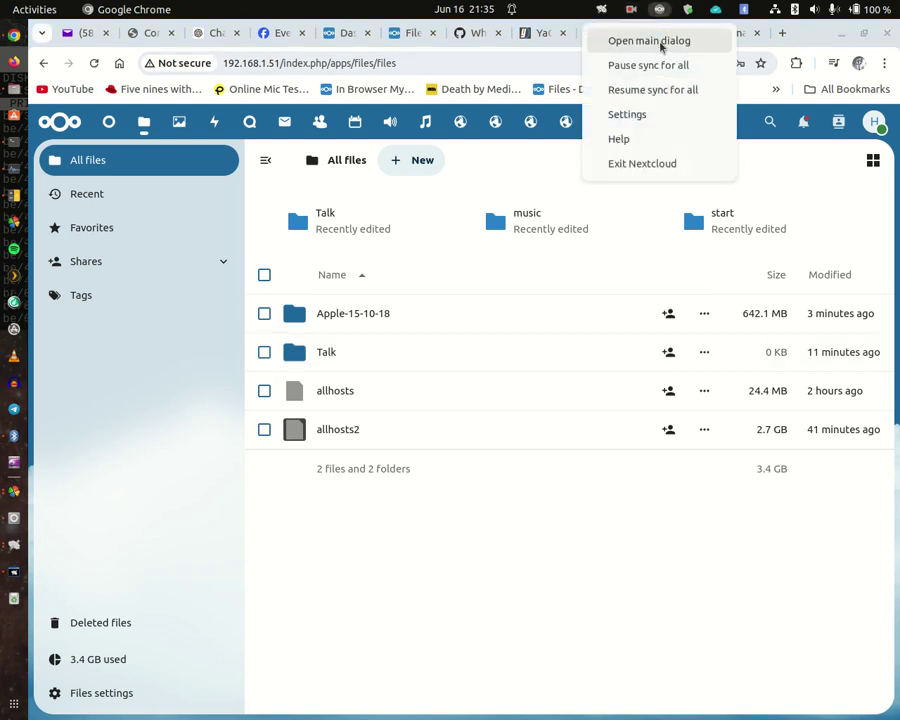
pyautogui.click(660, 42)
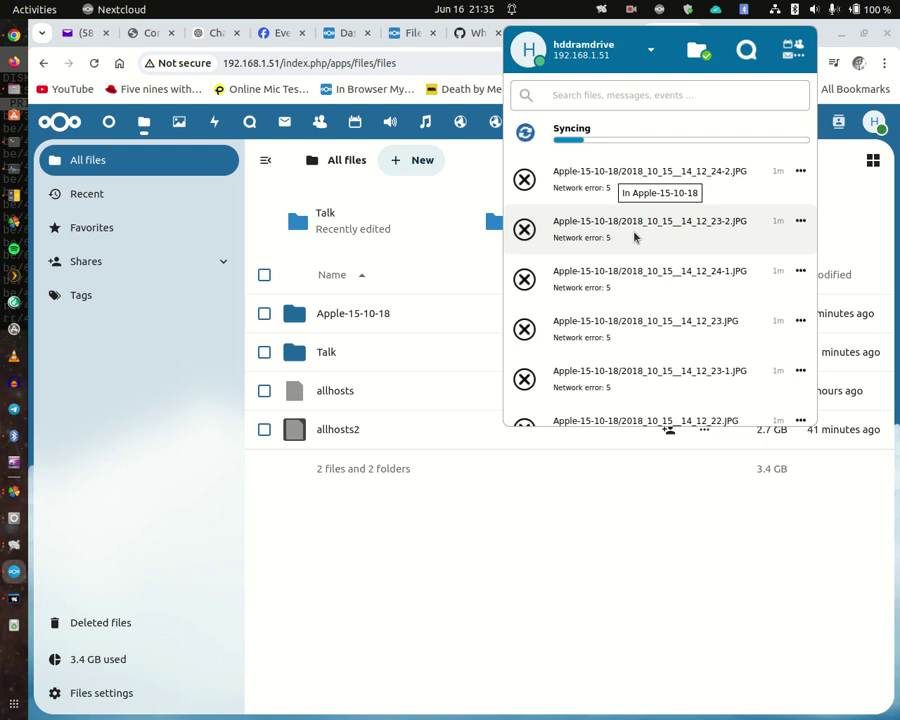
# - Check the server's disk activity in the Bitvise xterm and view it alongside the Nextcloud client's sync activity
pyautogui.click(10, 594)
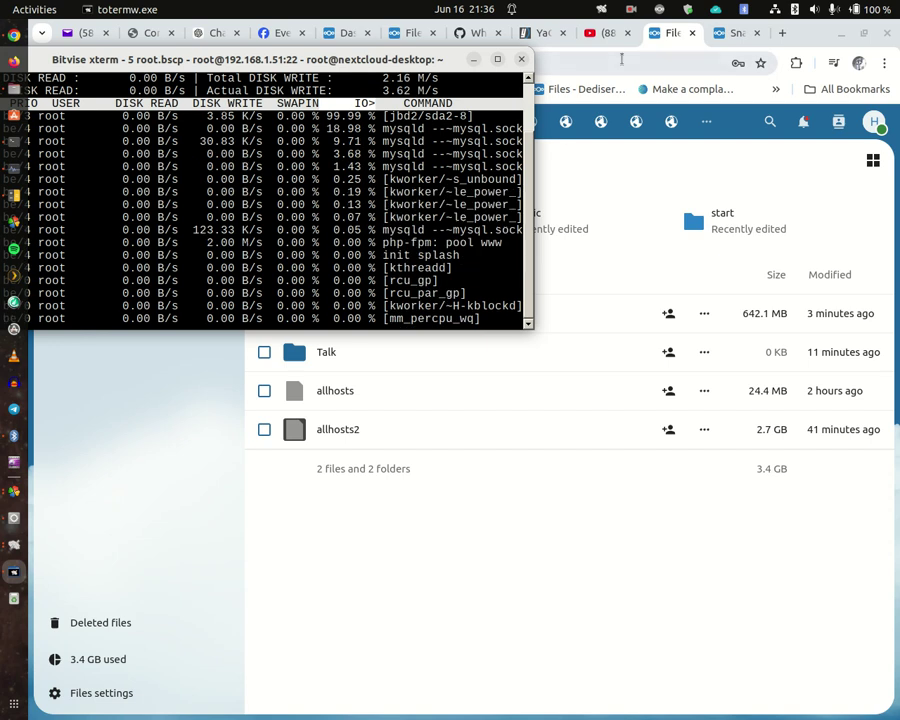
pyautogui.click(661, 12)
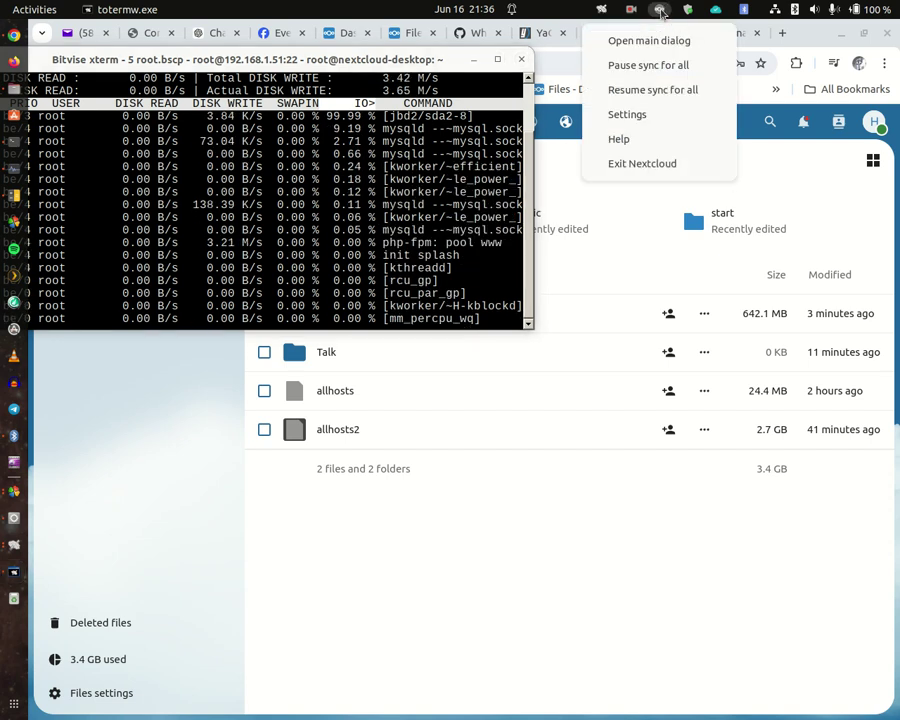
pyautogui.click(649, 44)
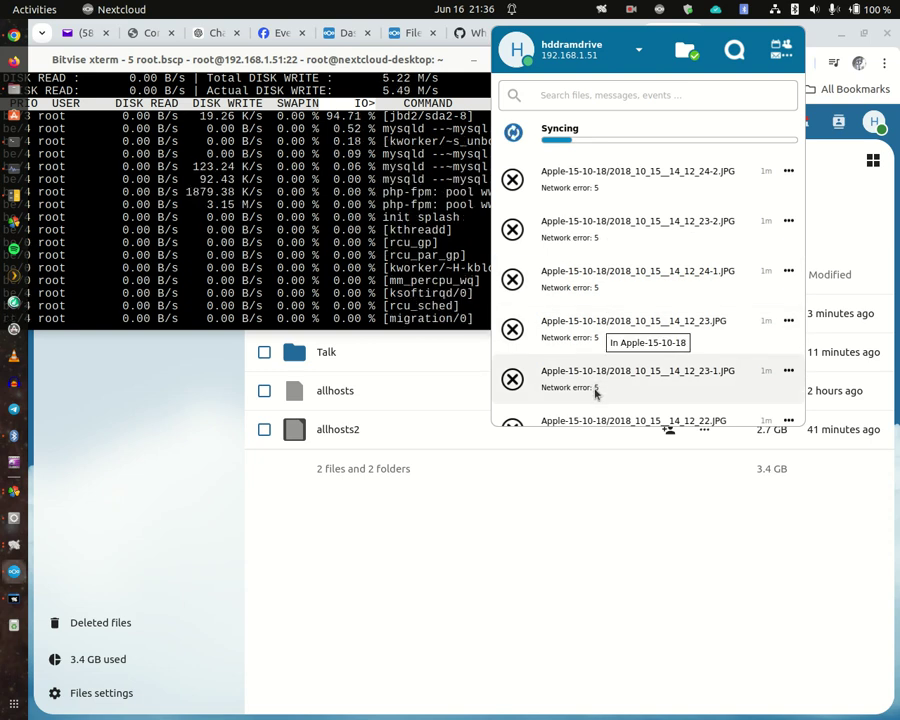
# - Switch back to Chrome, reload the server's Files page, and capture a full-screen screenshot of the file list
pyautogui.click(545, 546)
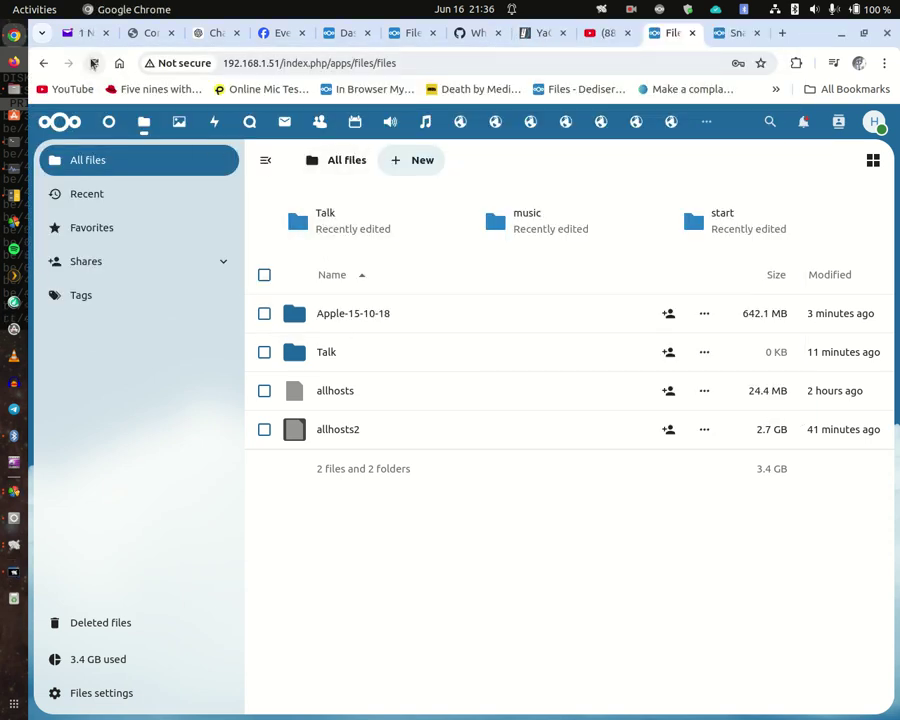
pyautogui.click(92, 64)
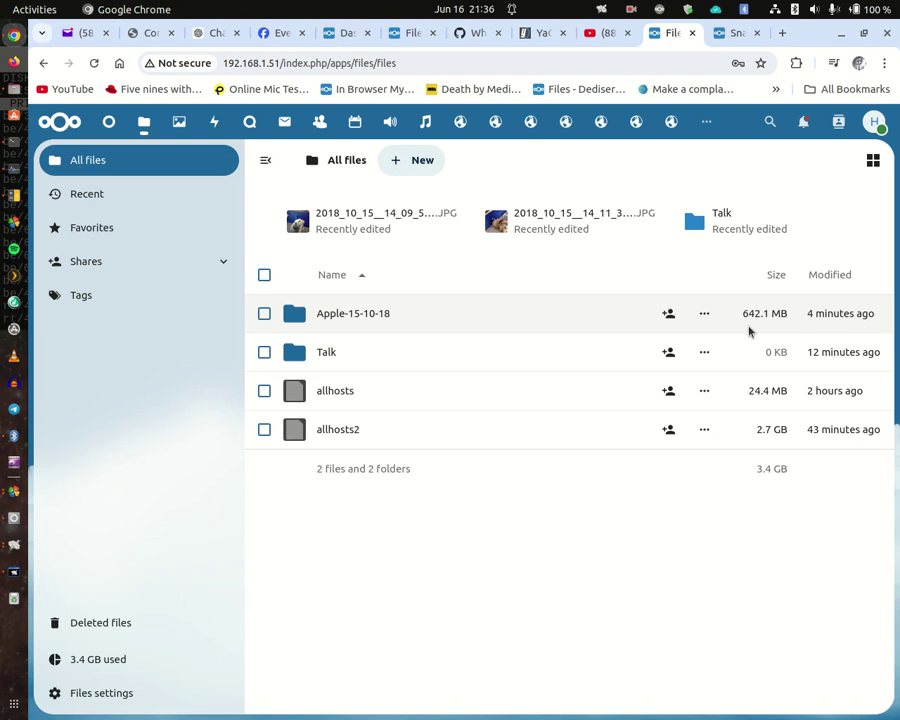
pyautogui.press('Print')
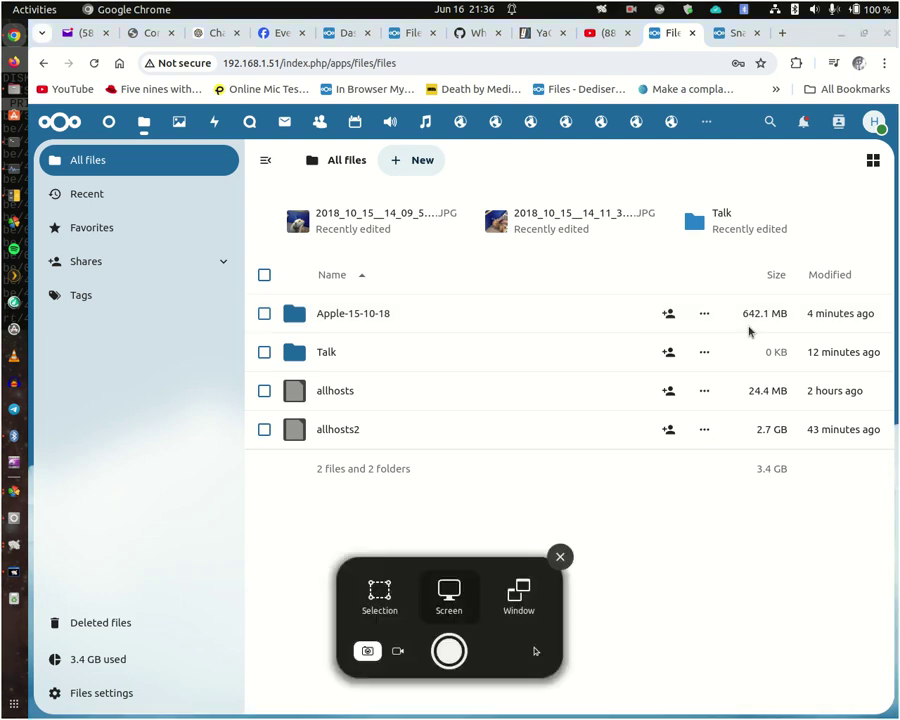
pyautogui.click(450, 651)
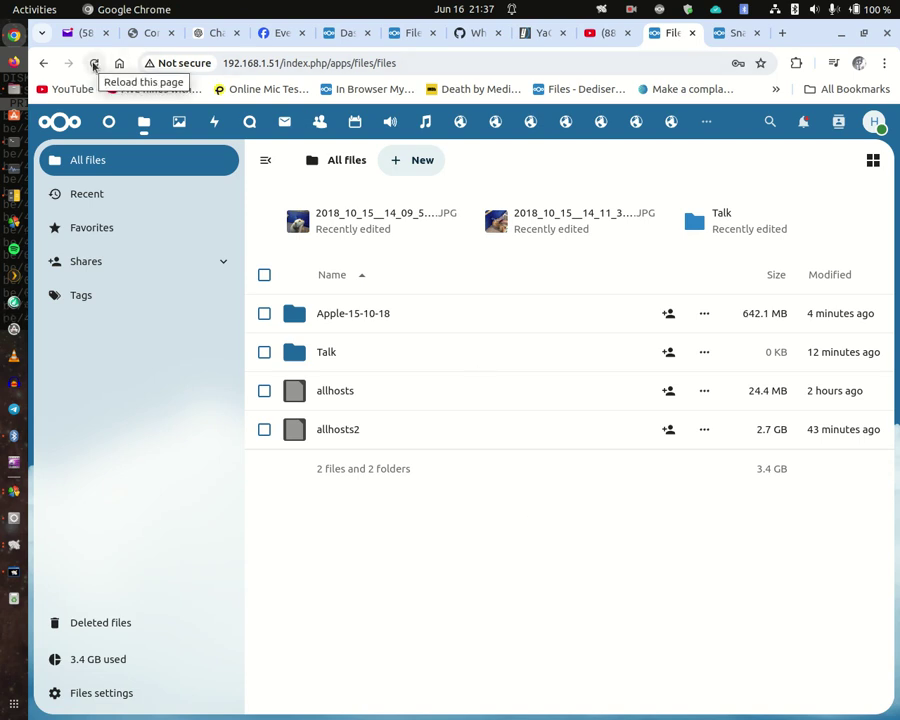
# - Reload the file list again to check the Apple-15-10-18 folder's size, then check the Nextcloud client's sync progress
pyautogui.click(96, 64)
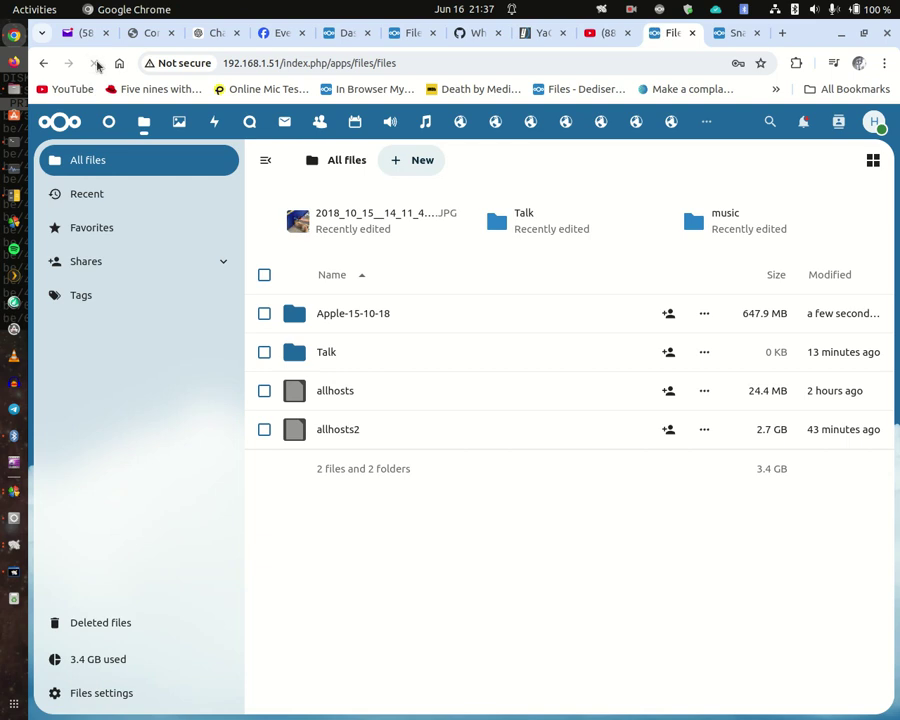
pyautogui.click(660, 9)
pyautogui.click(650, 42)
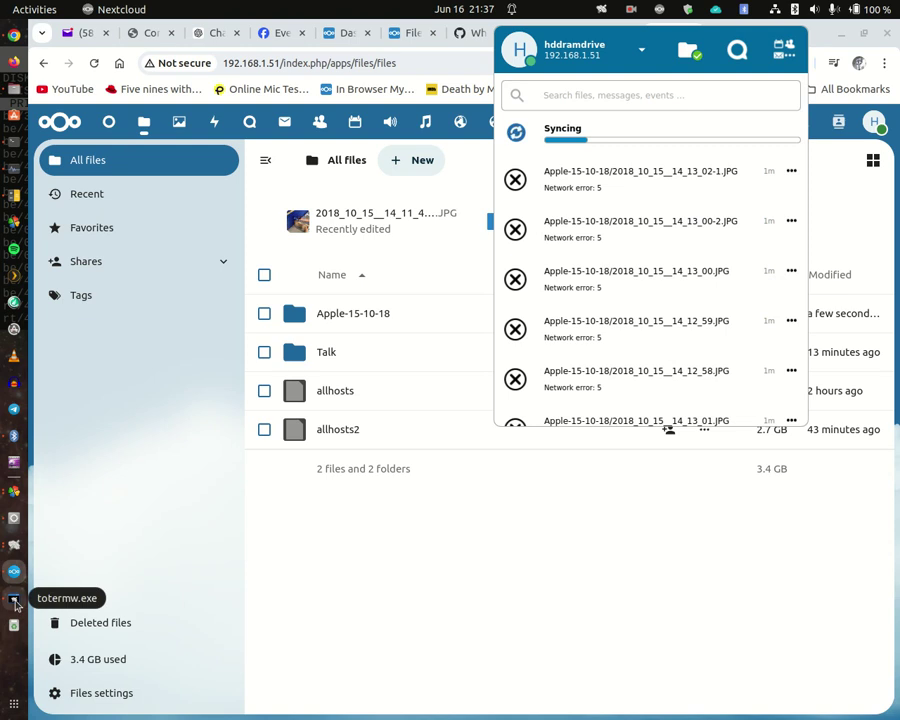
# - Check disk writes in the Bitvise xterm, then look through the latest Network error 5 entries in the Nextcloud client
pyautogui.click(14, 600)
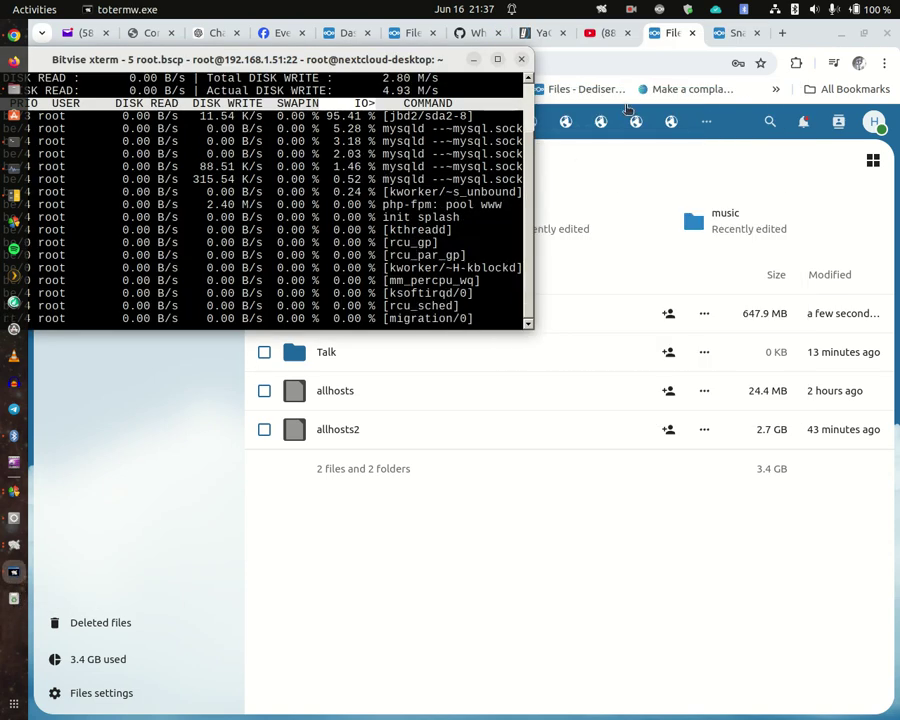
pyautogui.click(658, 12)
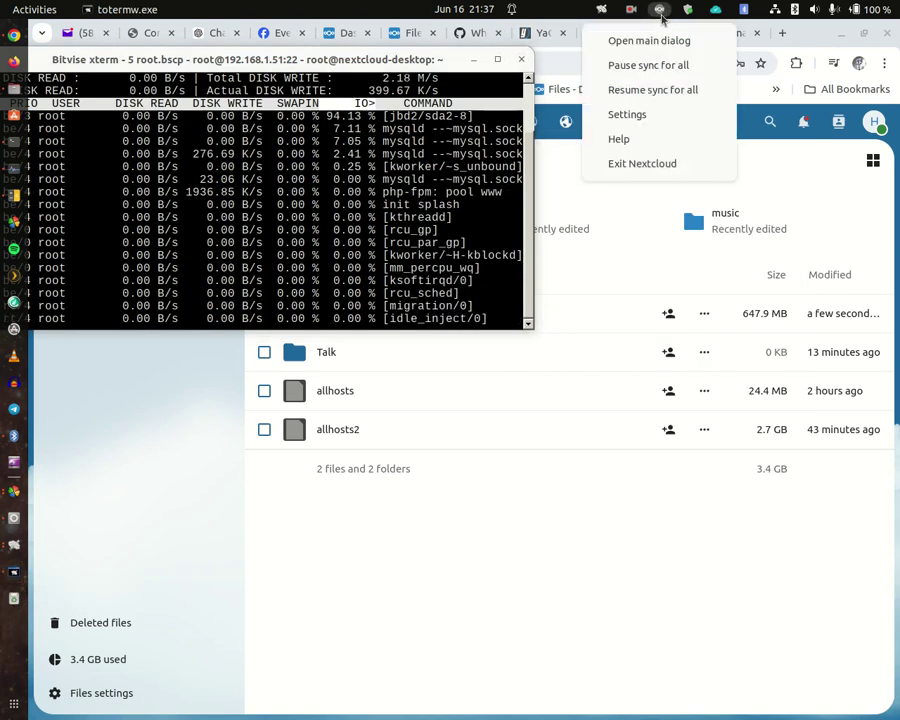
pyautogui.click(645, 42)
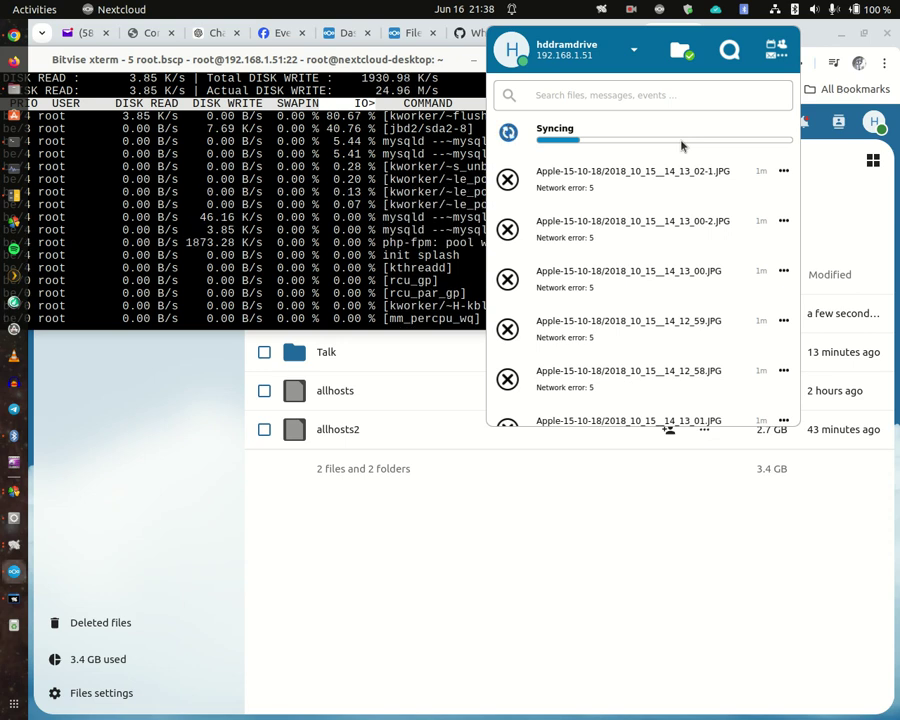
pyautogui.scroll(-3, 578, 406)
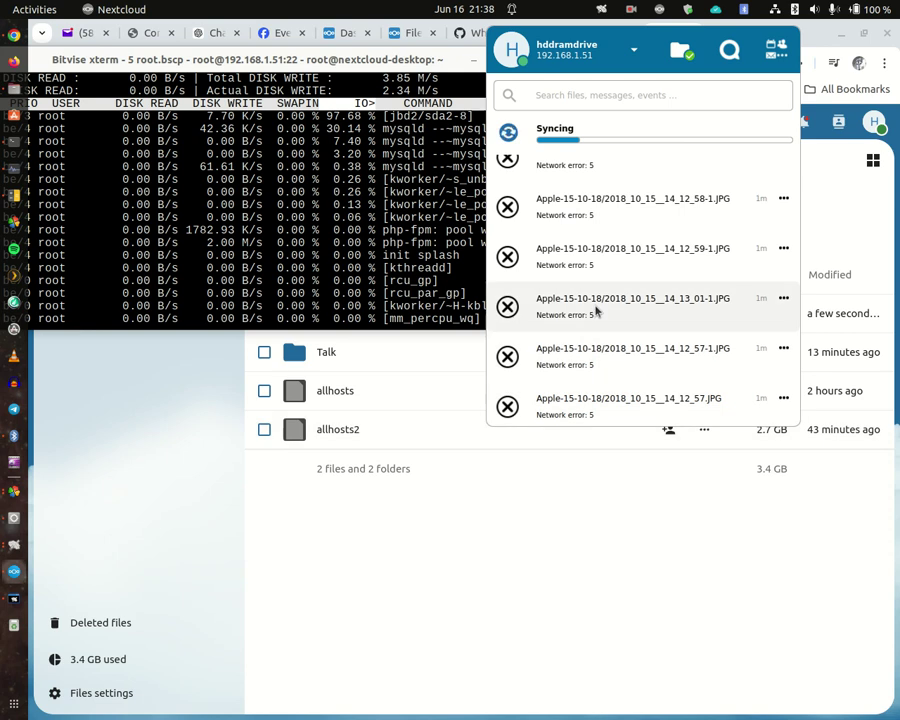
pyautogui.scroll(2, 595, 309)
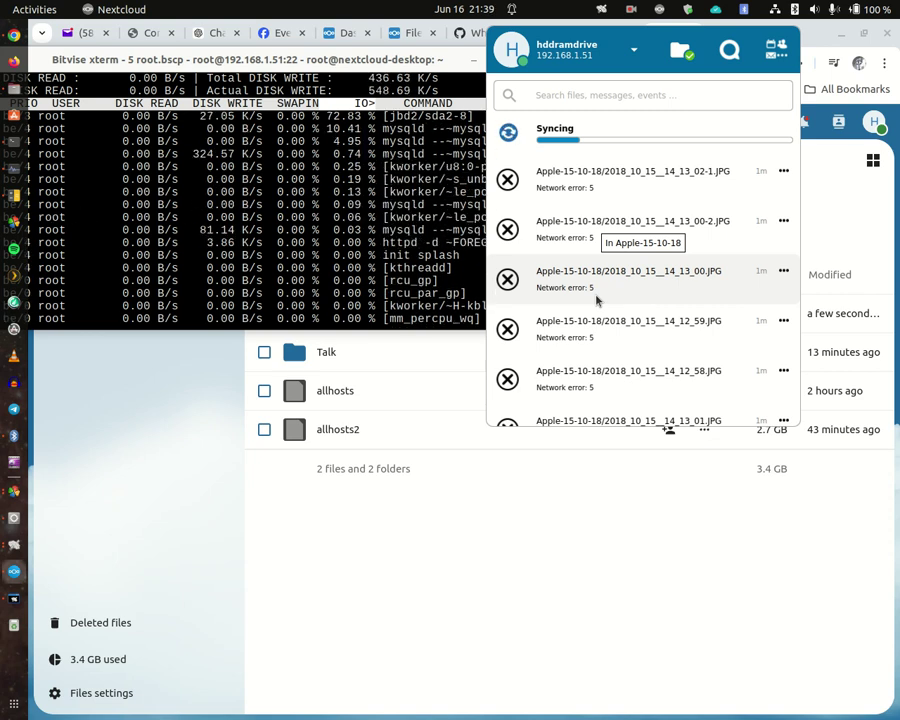
# - Return to the server's Files page in Chrome and reload it to check the Apple-15-10-18 folder's uploaded size
pyautogui.click(388, 534)
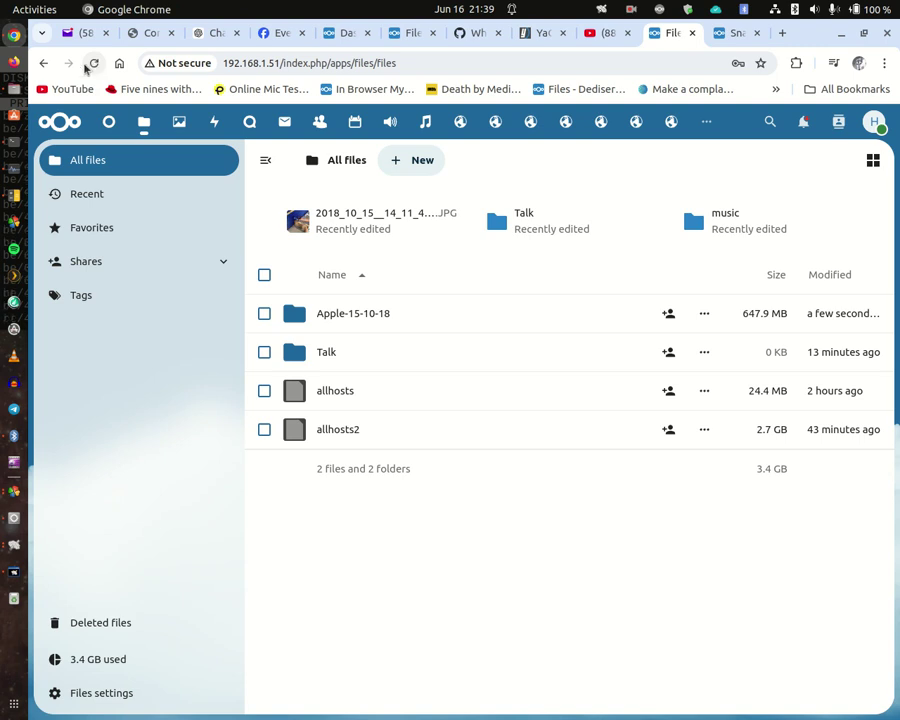
pyautogui.click(95, 64)
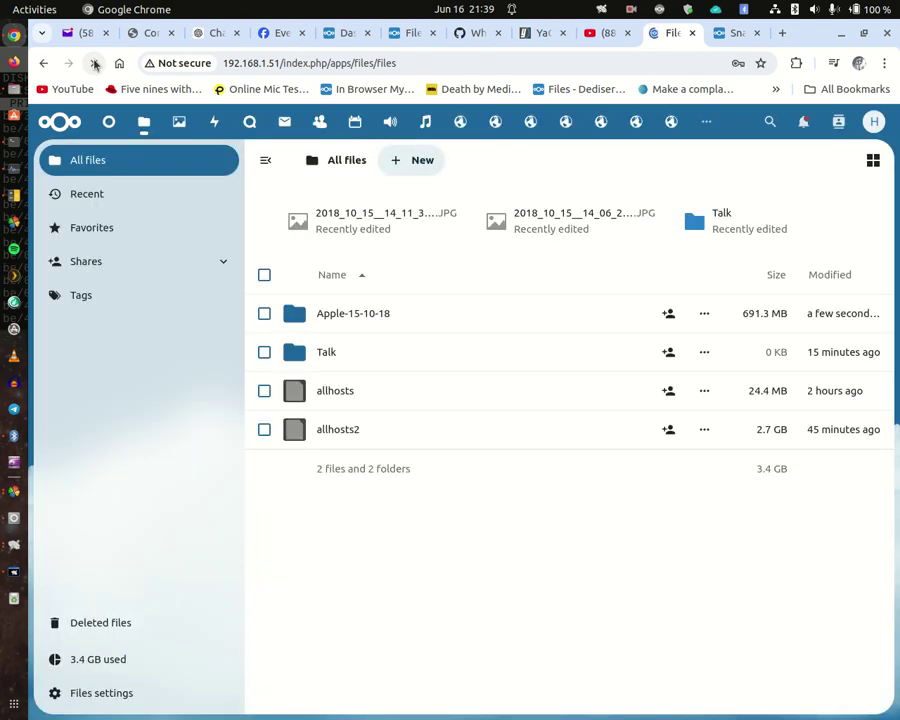
pyautogui.click(95, 63)
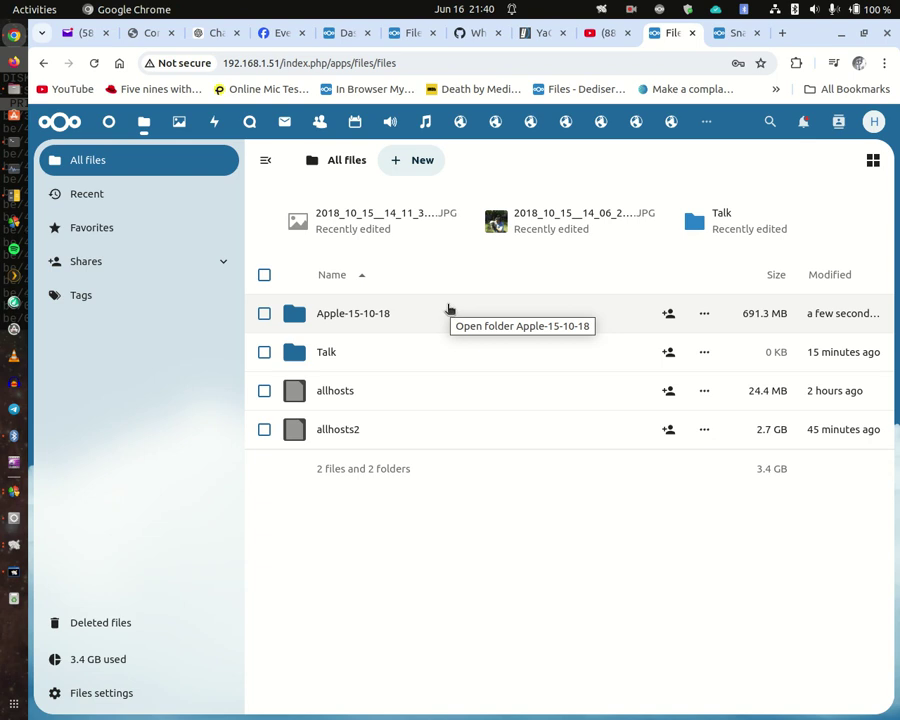
# - Switch to Calculator and divide 700 by 3
pyautogui.click(15, 195)
pyautogui.click(55, 243)
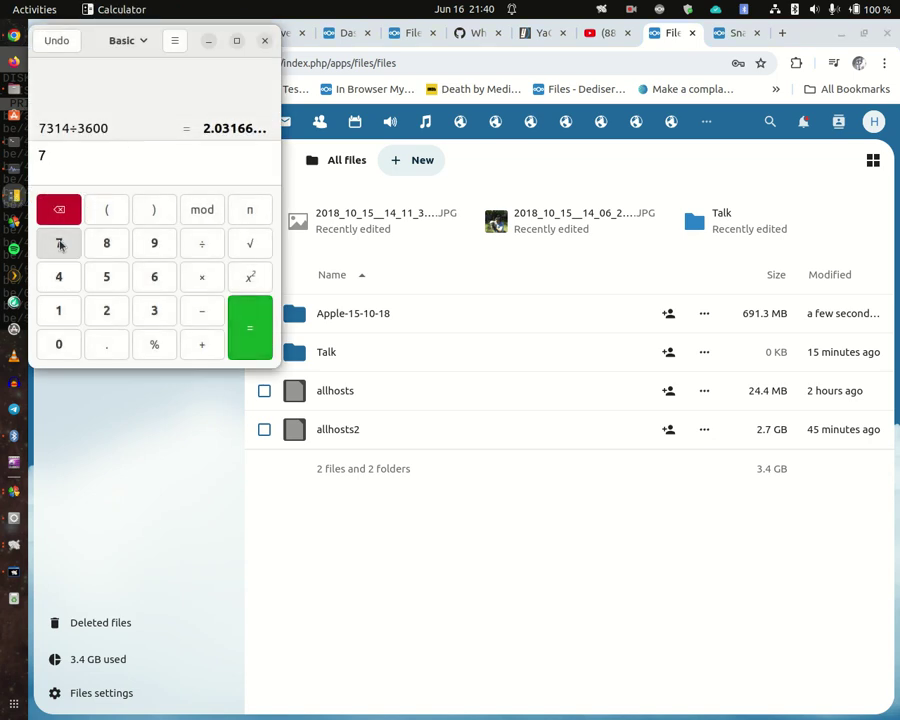
pyautogui.click(61, 343)
pyautogui.click(61, 343)
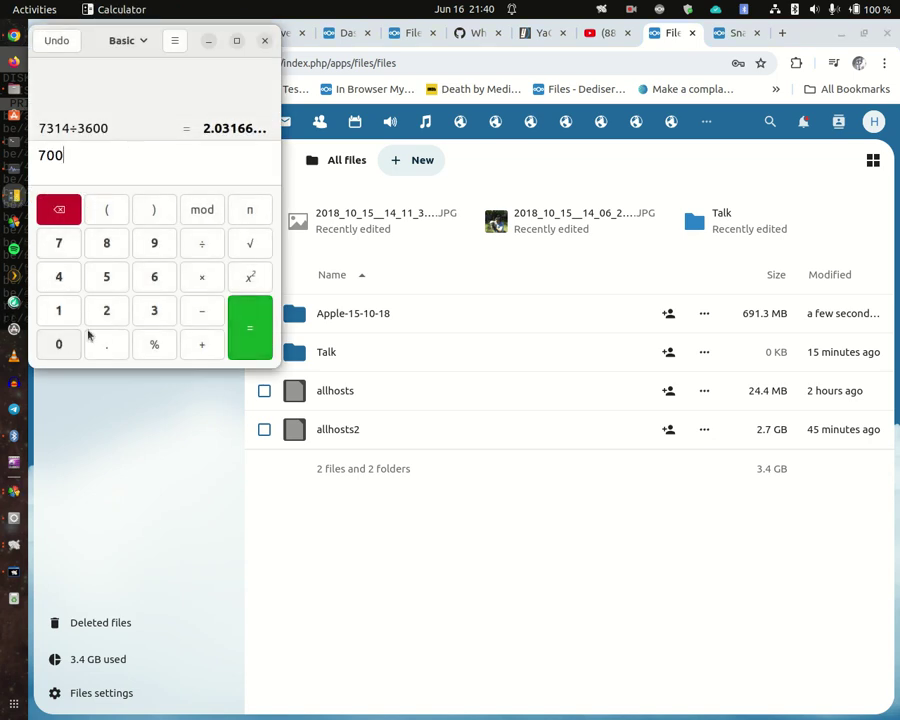
pyautogui.click(204, 248)
pyautogui.click(153, 308)
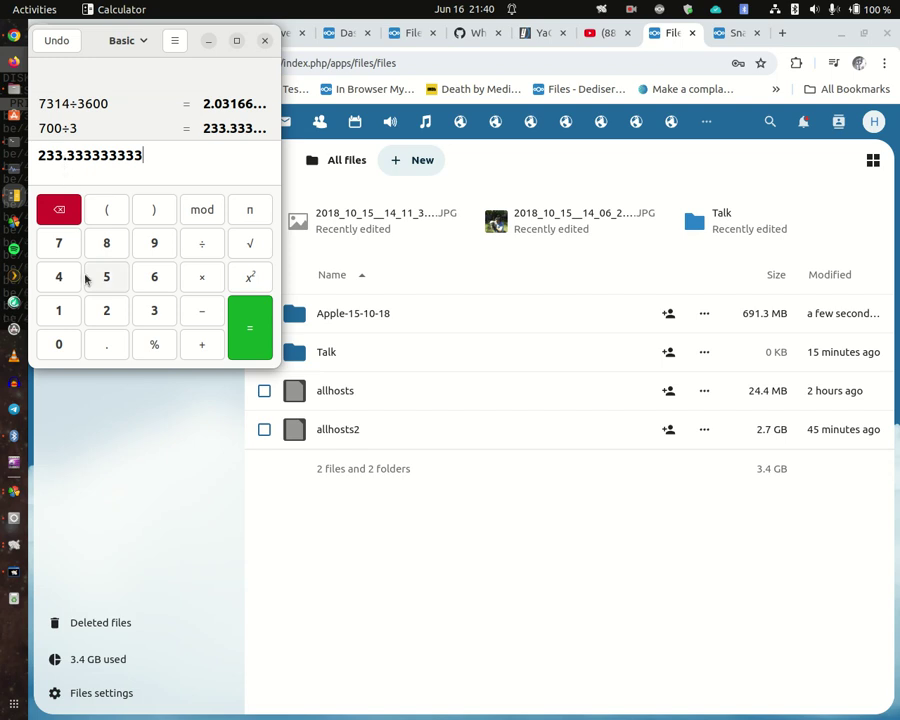
# - Multiply 700 by 3 in Calculator
pyautogui.click(57, 243)
pyautogui.click(59, 342)
pyautogui.click(59, 342)
pyautogui.click(200, 277)
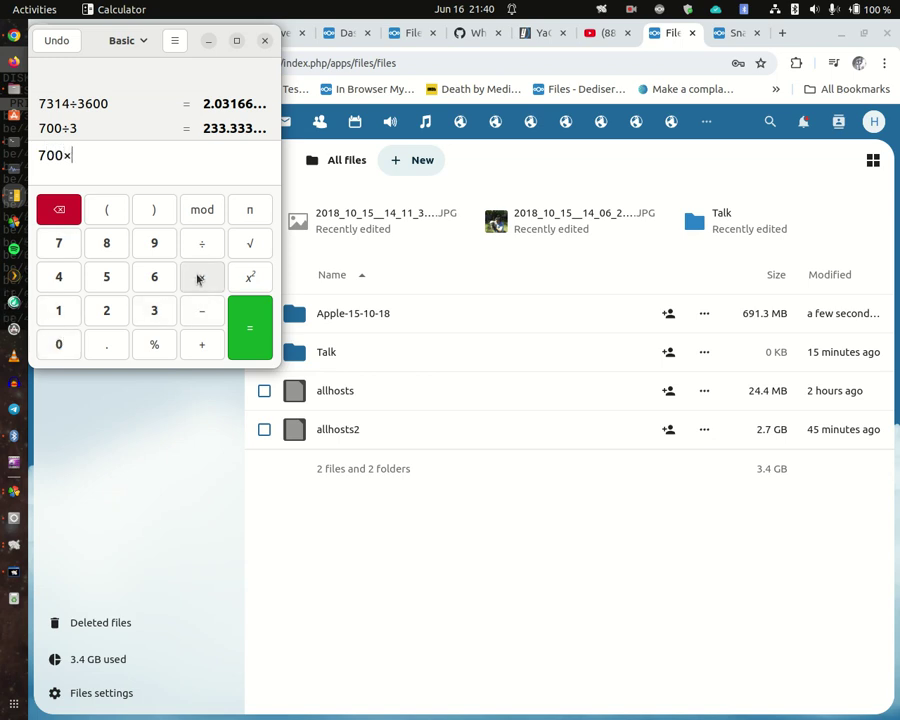
pyautogui.click(153, 310)
pyautogui.click(251, 328)
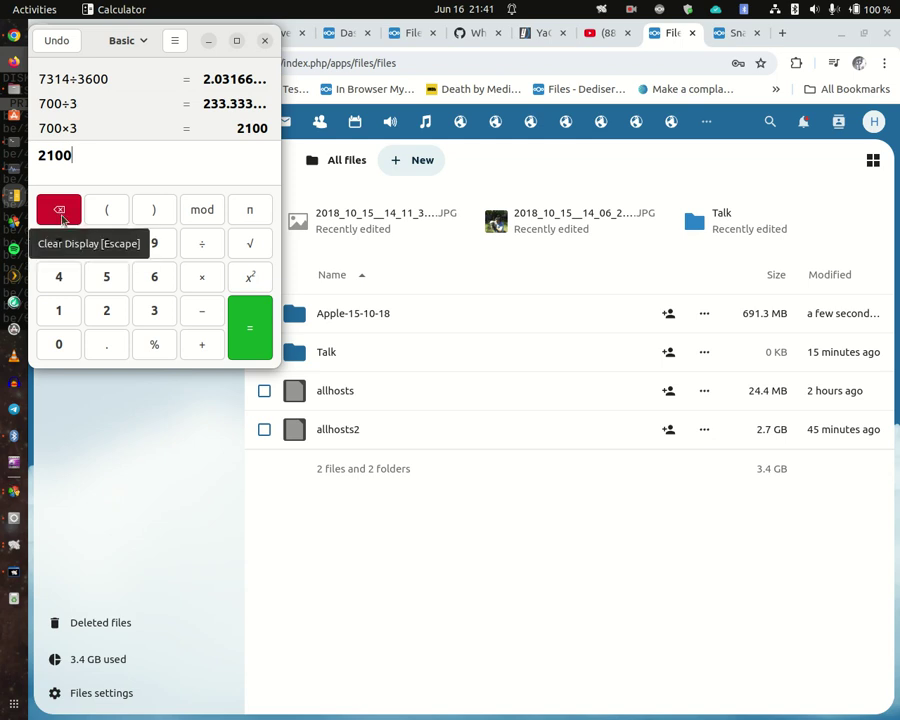
# - Divide 14 by 2.1 in Calculator
pyautogui.click(60, 309)
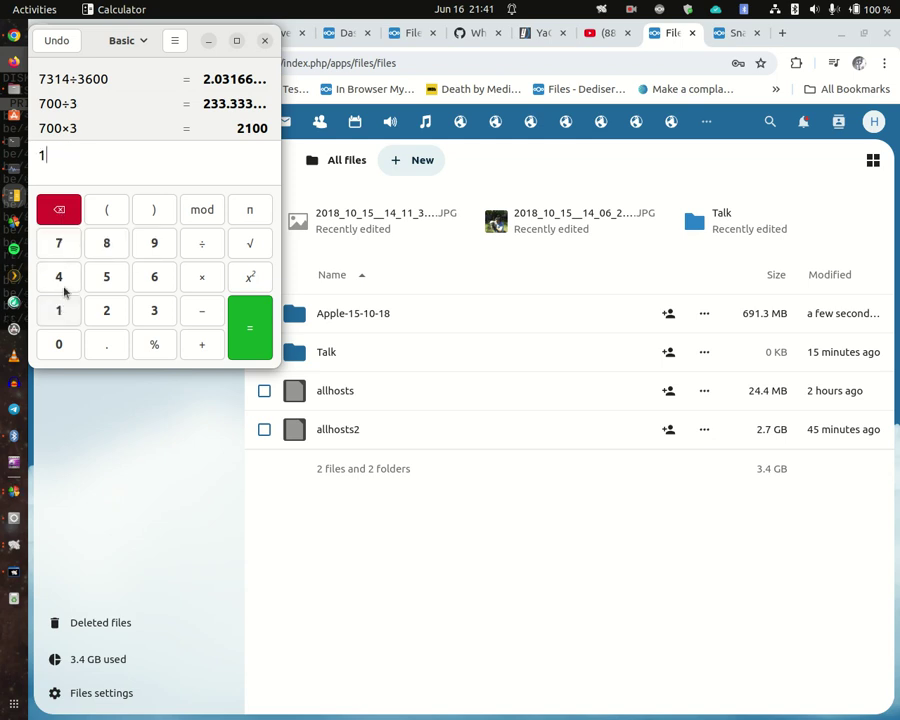
pyautogui.click(58, 275)
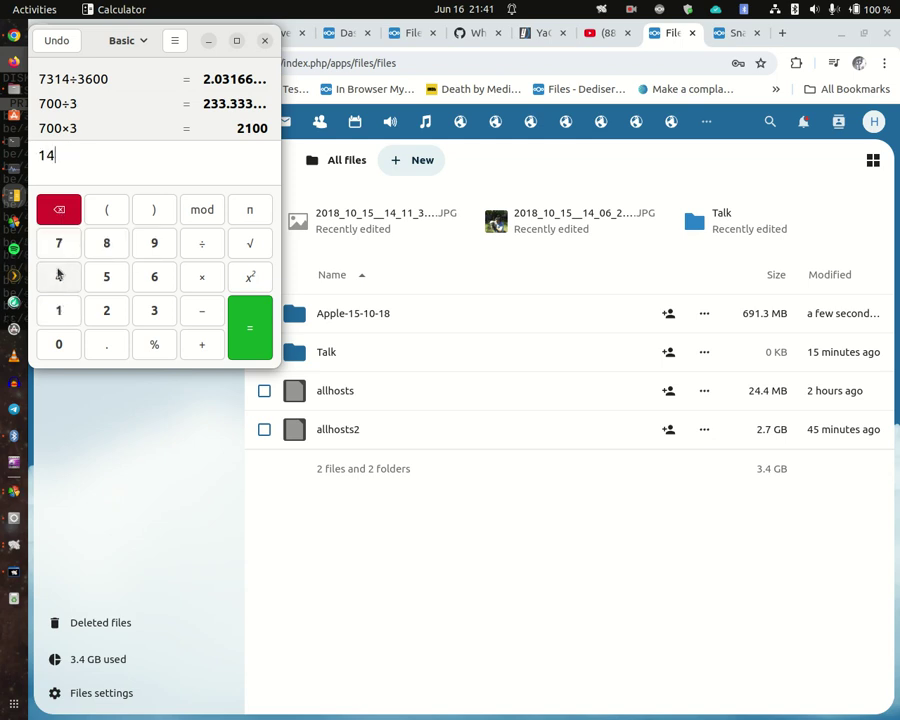
pyautogui.click(199, 242)
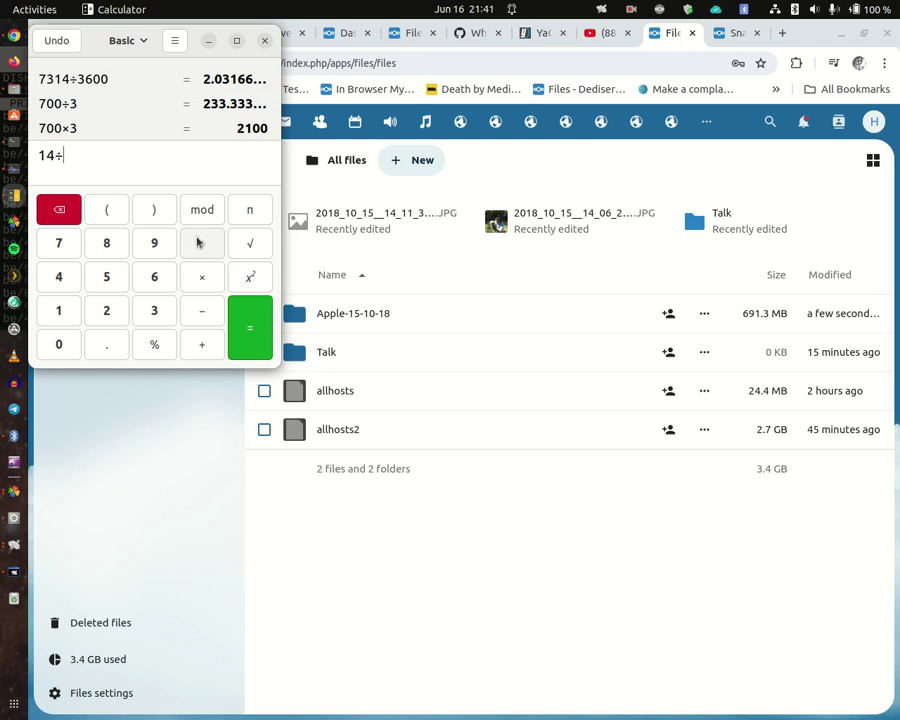
pyautogui.click(102, 308)
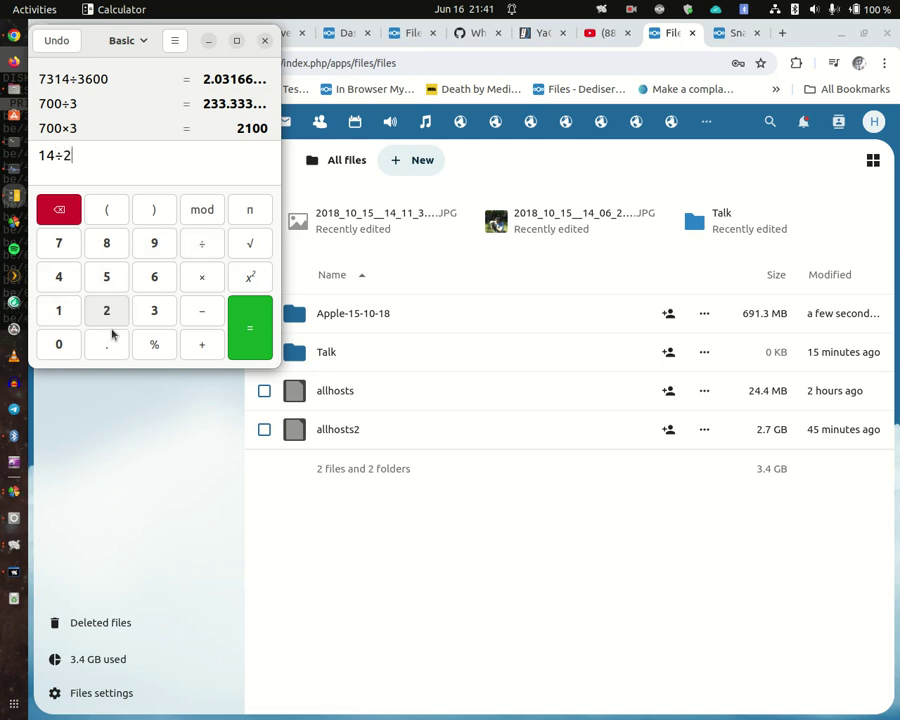
pyautogui.click(110, 344)
pyautogui.click(60, 310)
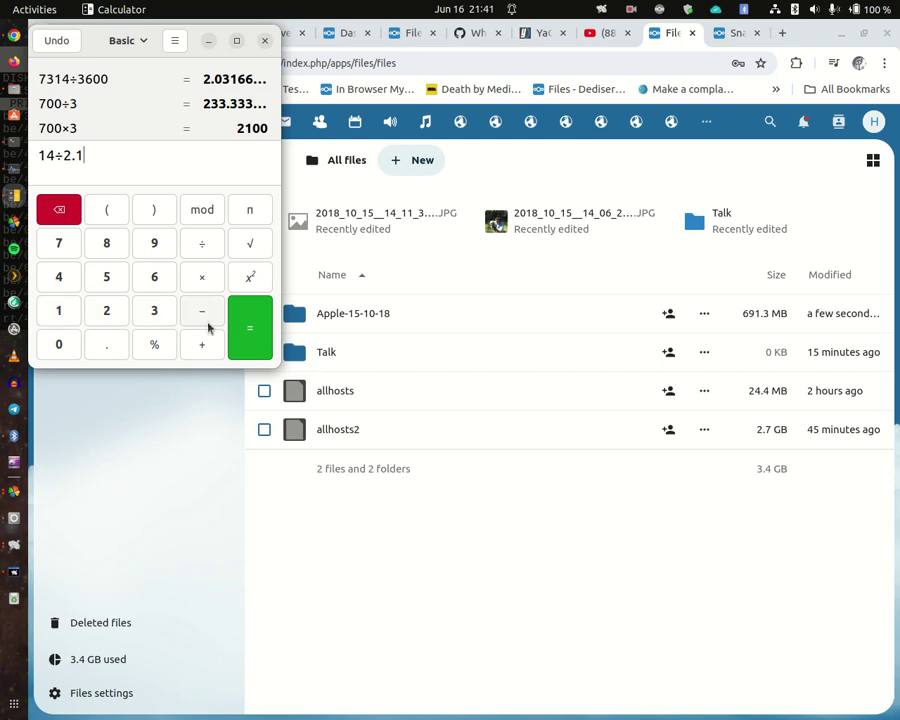
pyautogui.click(247, 327)
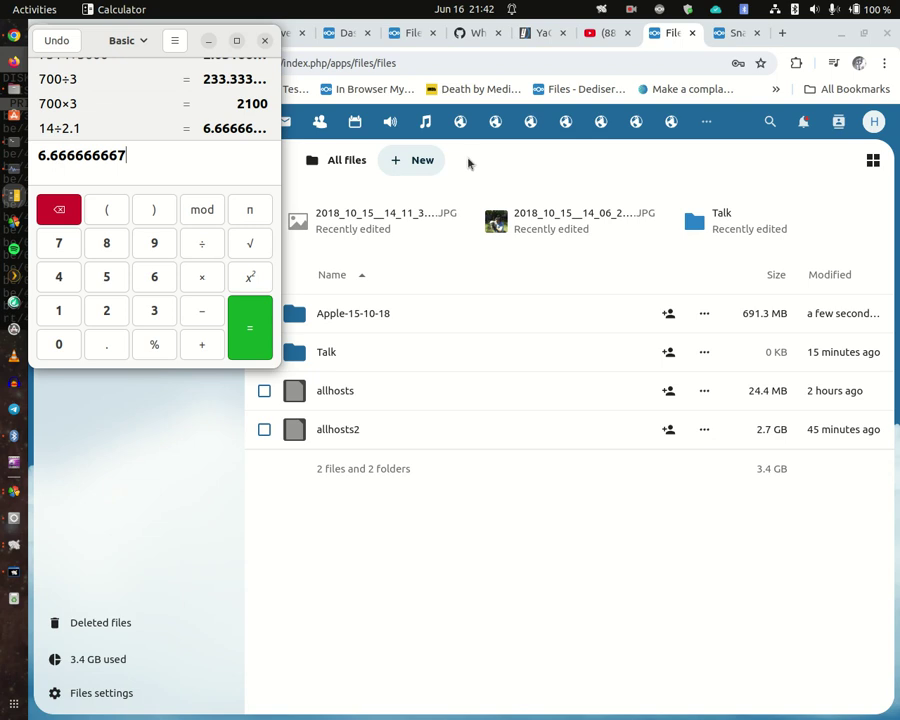
# - Return to Chrome and reload the Files page to check the Apple-15-10-18 folder's size, then check the sync status in the Nextcloud client
pyautogui.click(360, 537)
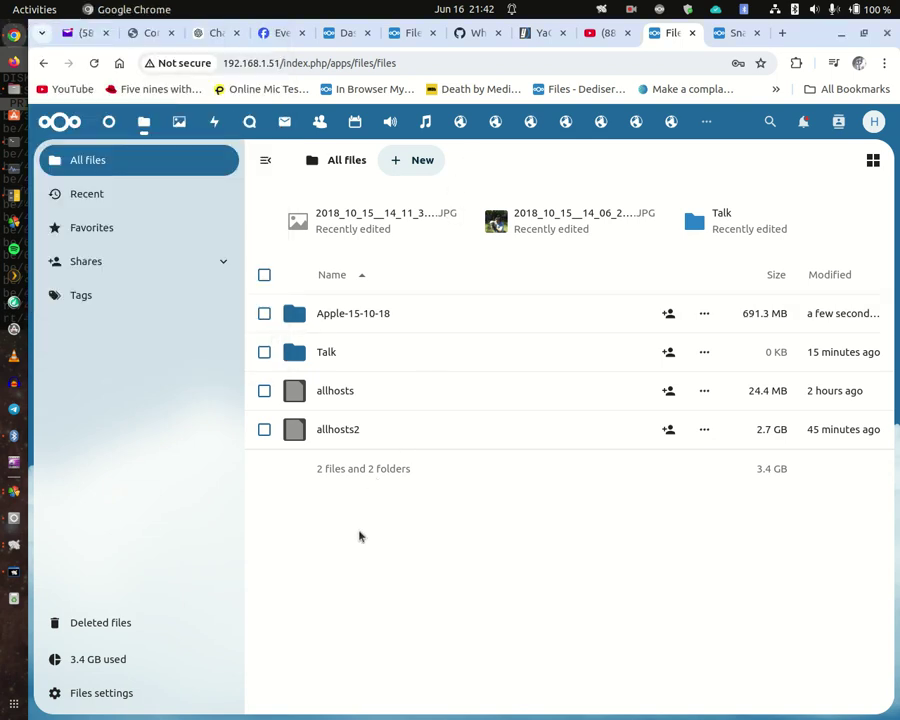
pyautogui.click(94, 64)
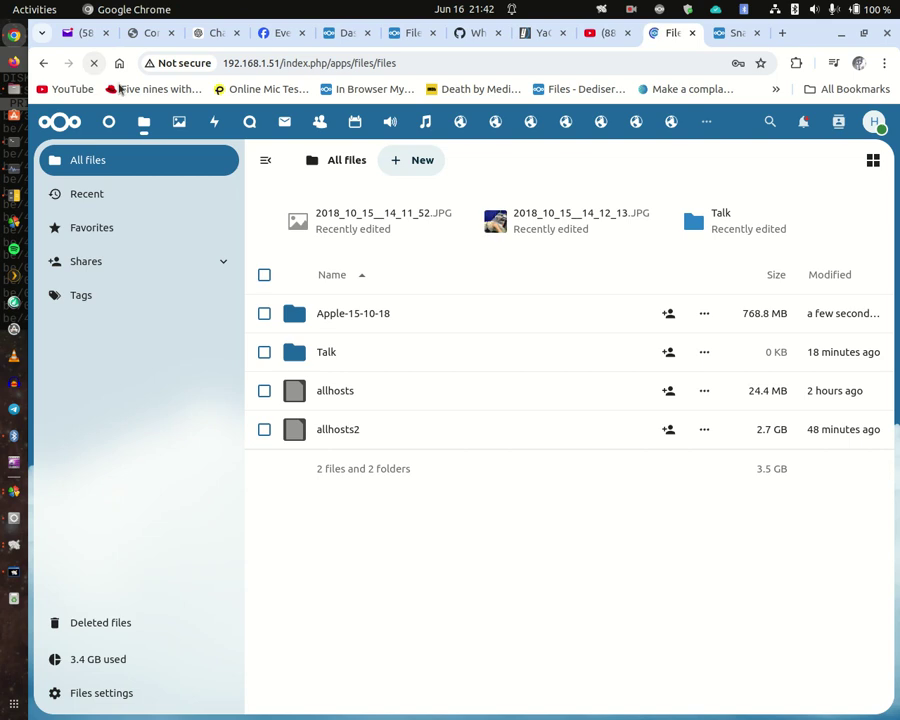
pyautogui.click(658, 10)
pyautogui.click(655, 45)
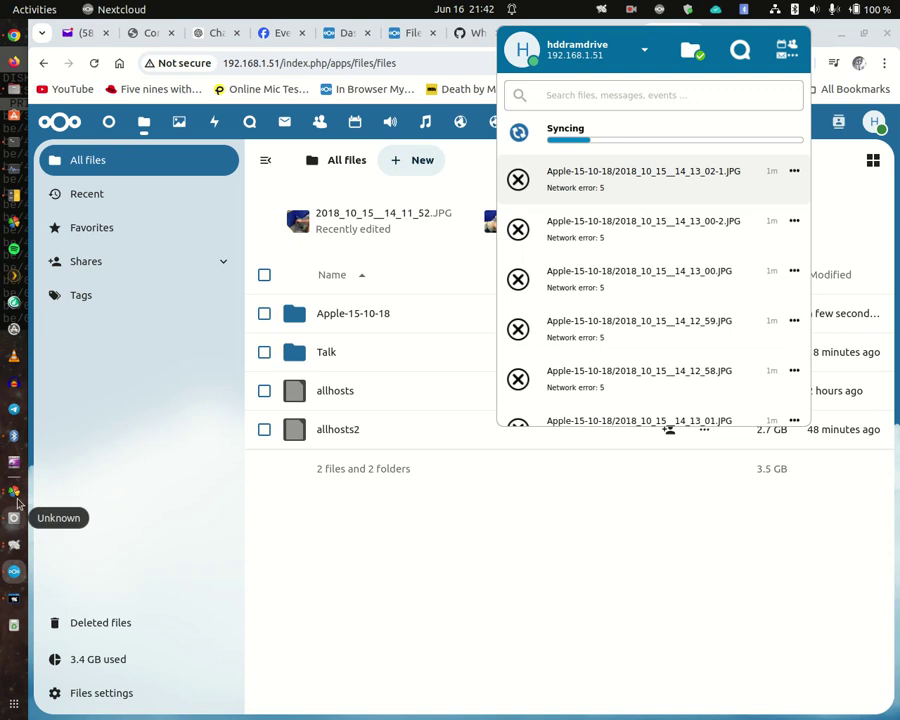
# - Examine network sending activity in System Monitor and compare it with the sync progress in the Nextcloud client
pyautogui.click(15, 175)
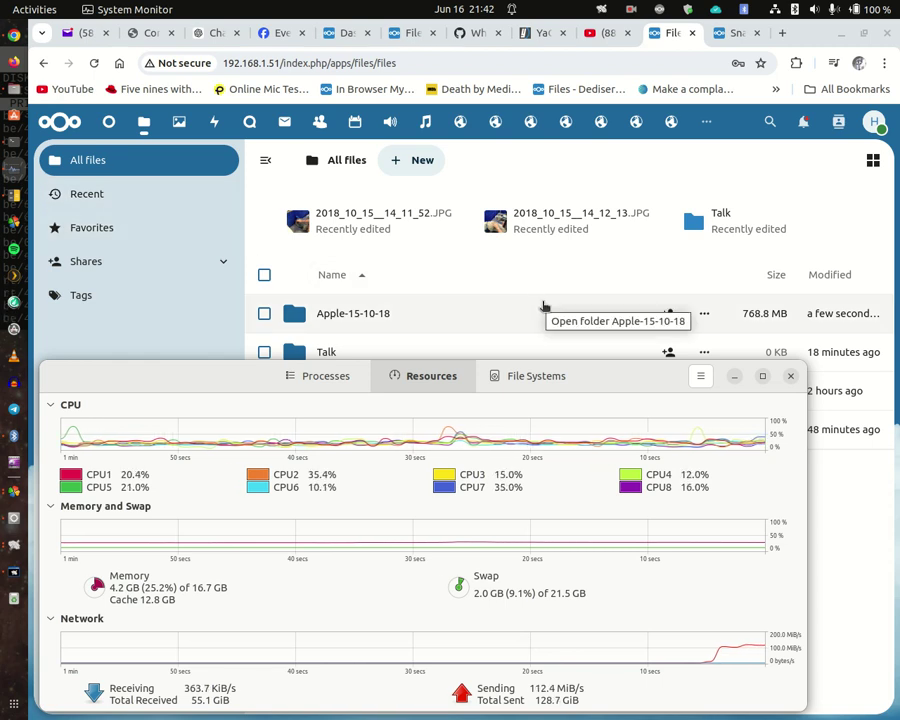
pyautogui.click(659, 9)
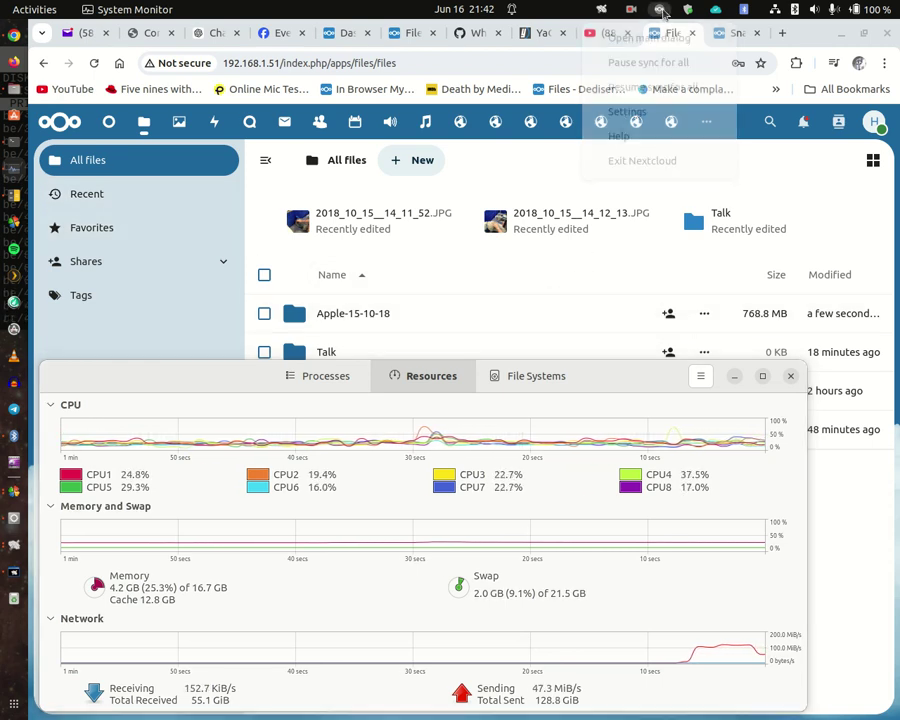
pyautogui.click(652, 42)
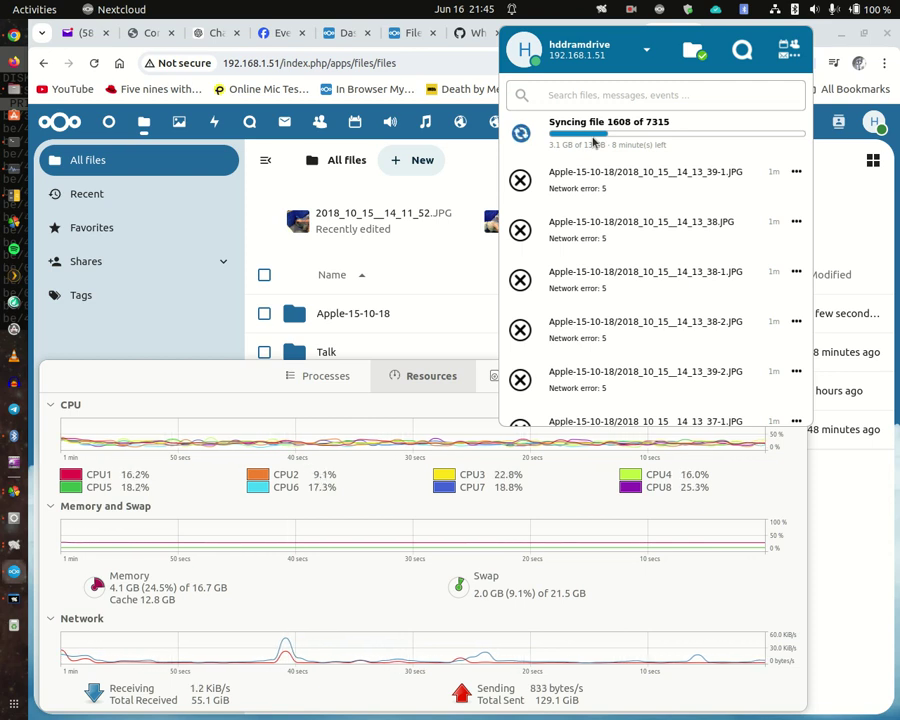
pyautogui.click(16, 172)
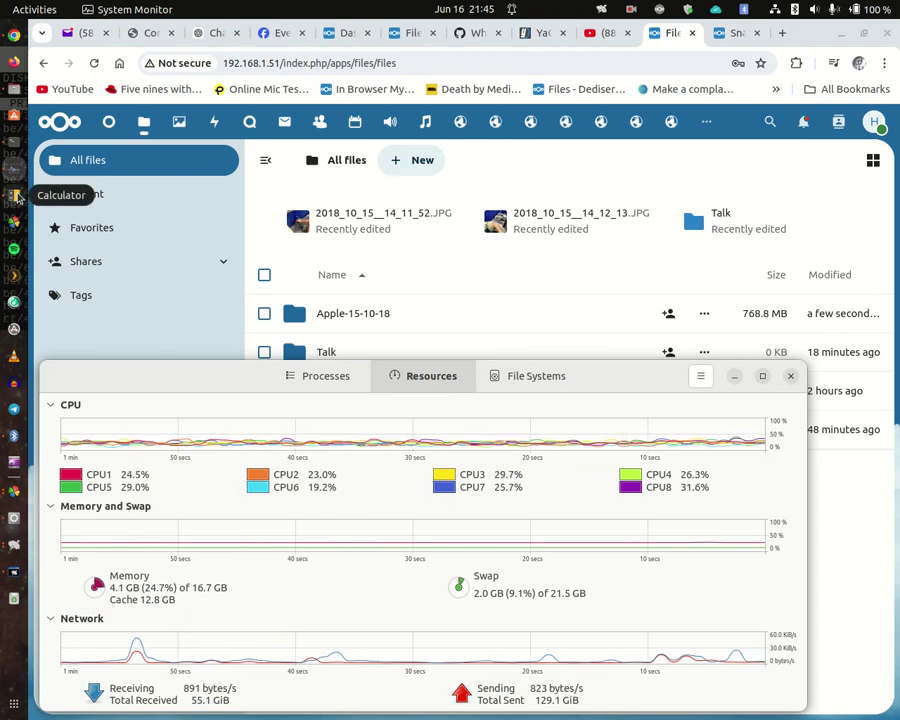
# - Switch to Calculator, review the earlier calculations and divide 7314 by 20
pyautogui.click(16, 195)
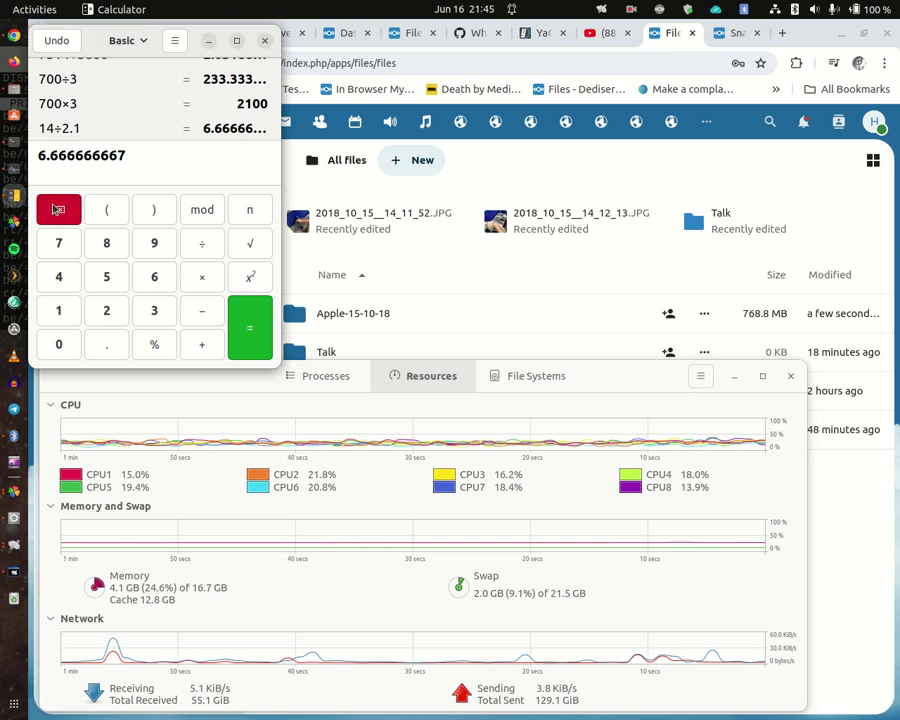
pyautogui.scroll(1, 146, 117)
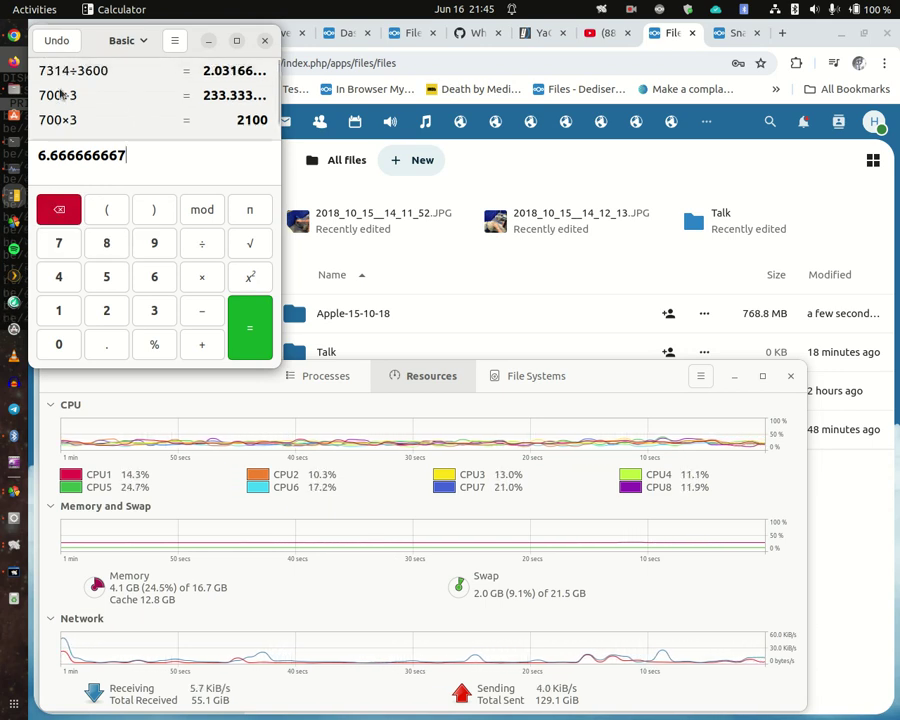
pyautogui.click(46, 240)
pyautogui.click(154, 307)
pyautogui.click(61, 312)
pyautogui.click(58, 278)
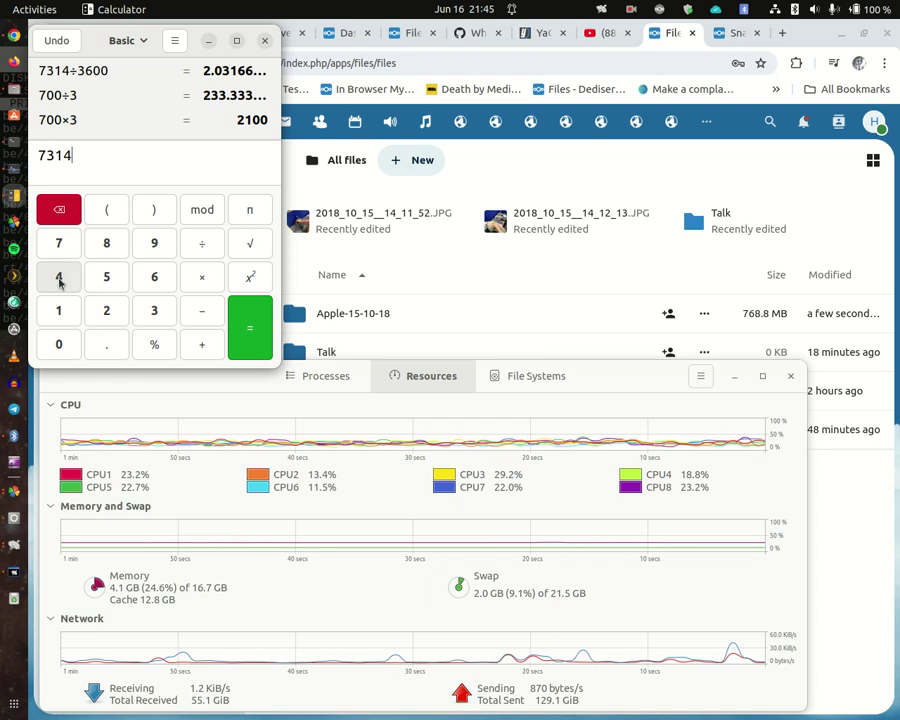
pyautogui.click(202, 245)
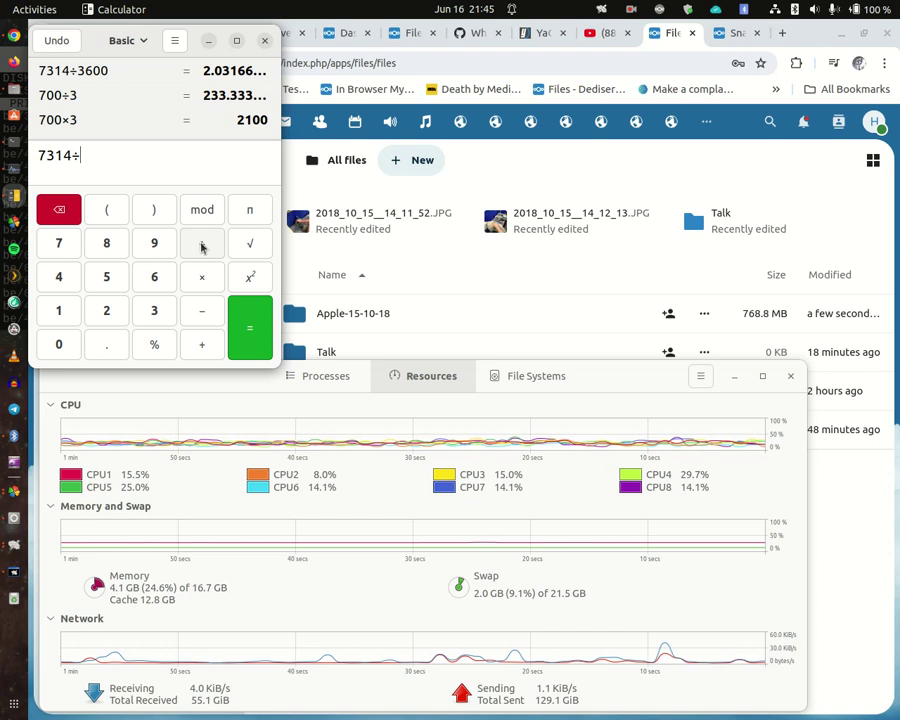
pyautogui.click(100, 316)
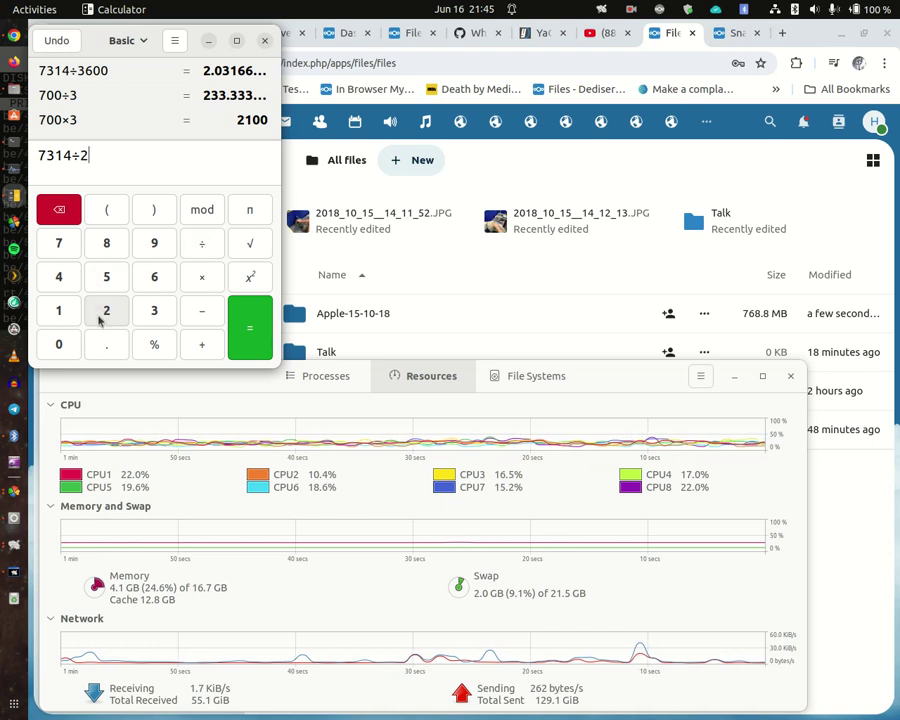
pyautogui.click(64, 344)
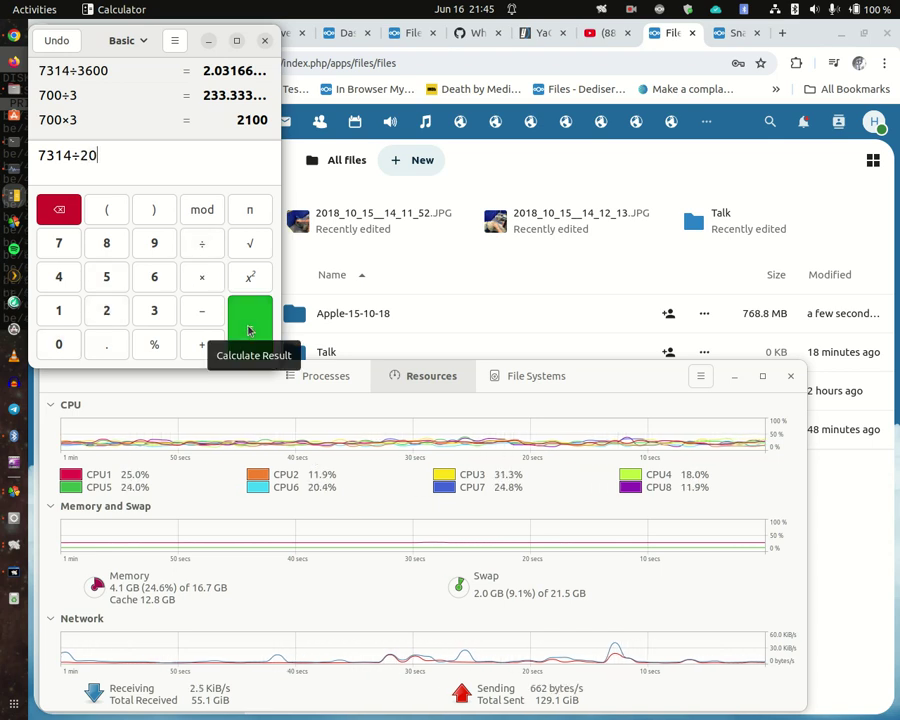
pyautogui.click(249, 328)
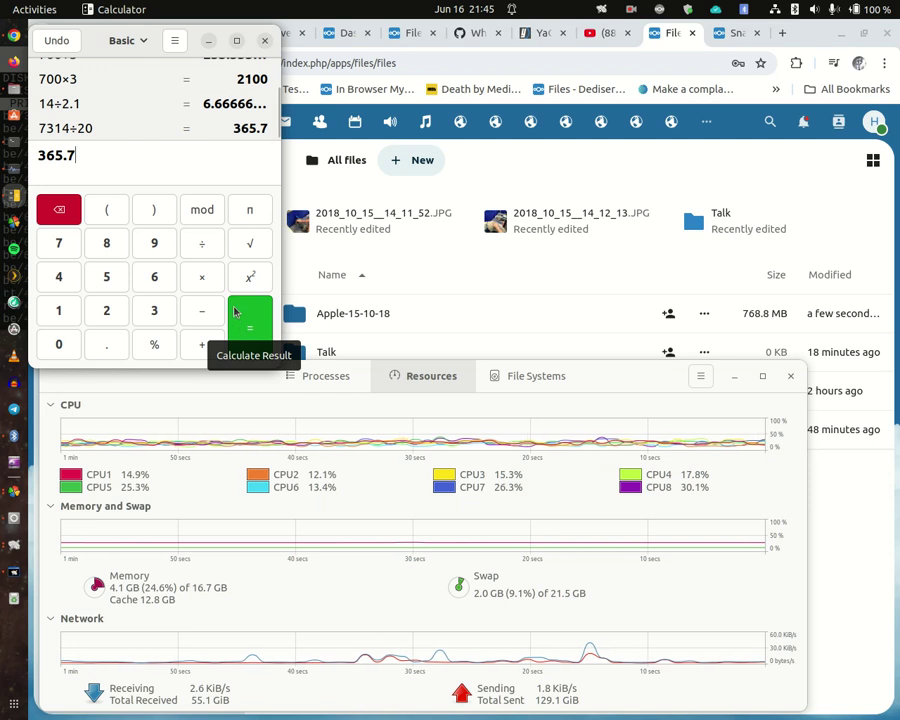
# - Divide the result of the 7314 ÷ 20 calculation by 60
pyautogui.click(200, 247)
pyautogui.click(156, 277)
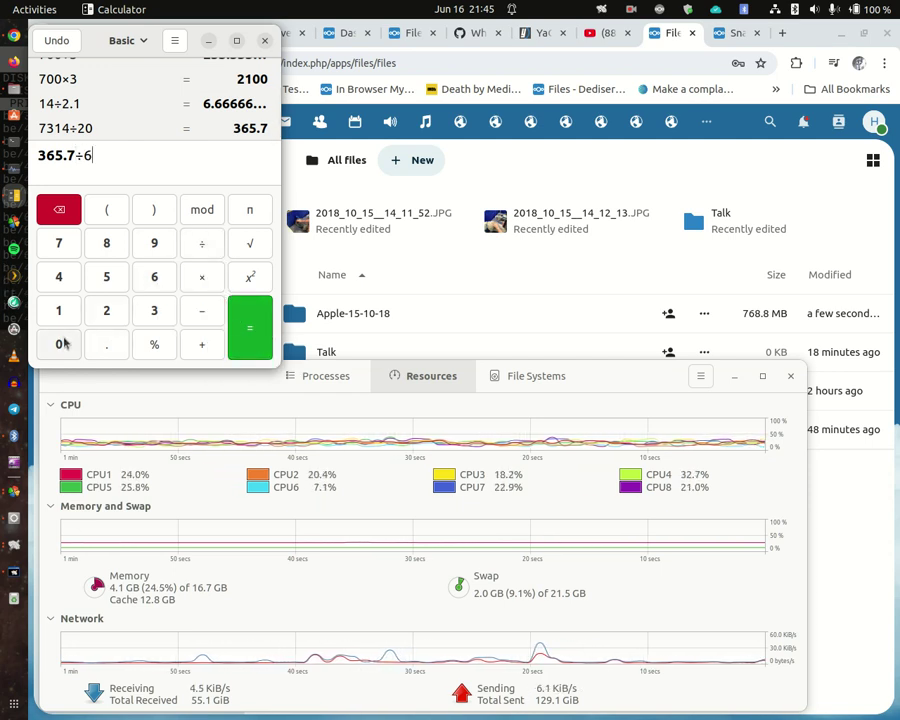
pyautogui.click(62, 343)
pyautogui.click(250, 330)
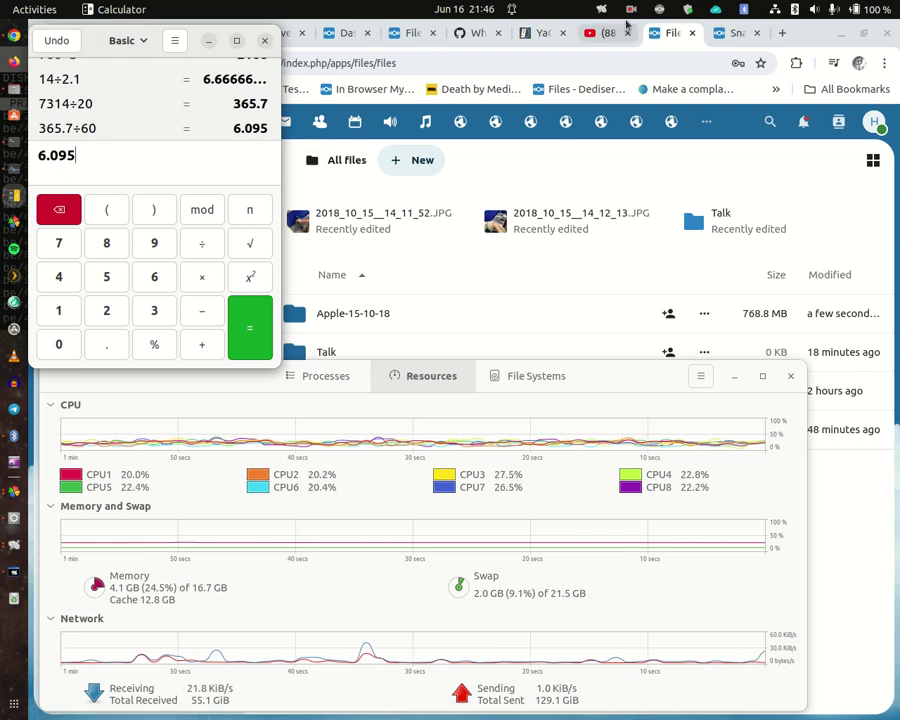
# - Check the sync status in the Nextcloud client, then the server's disk writes in the Bitvise xterm
pyautogui.click(661, 12)
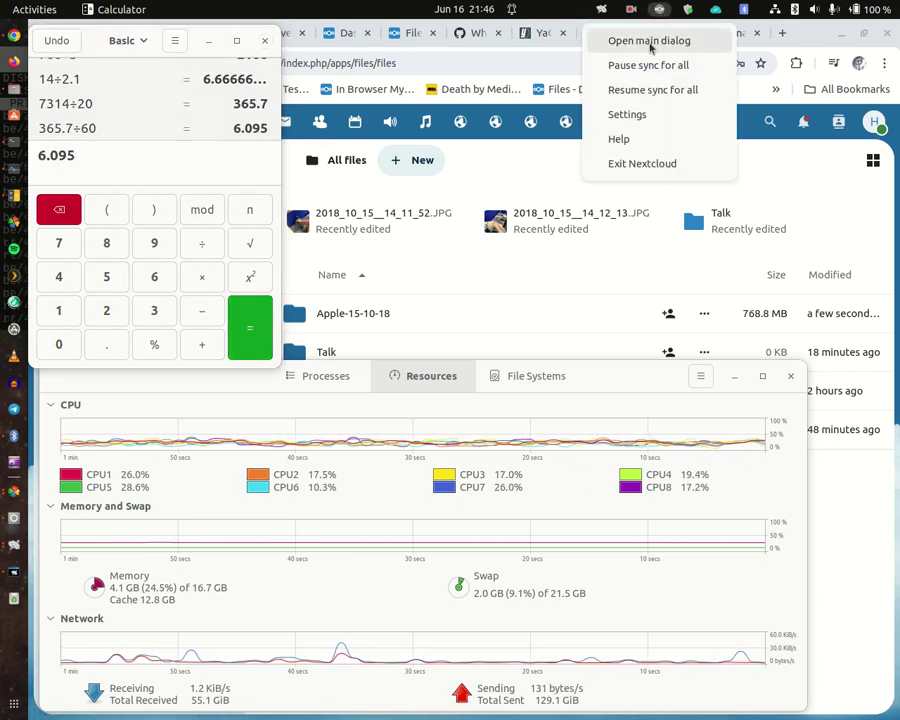
pyautogui.click(656, 39)
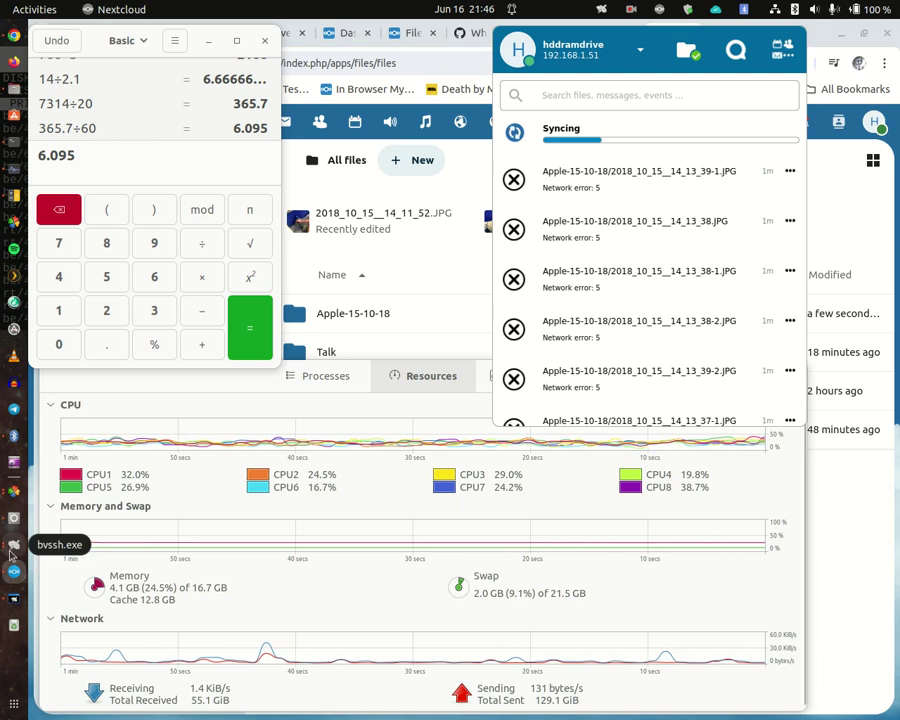
pyautogui.click(12, 600)
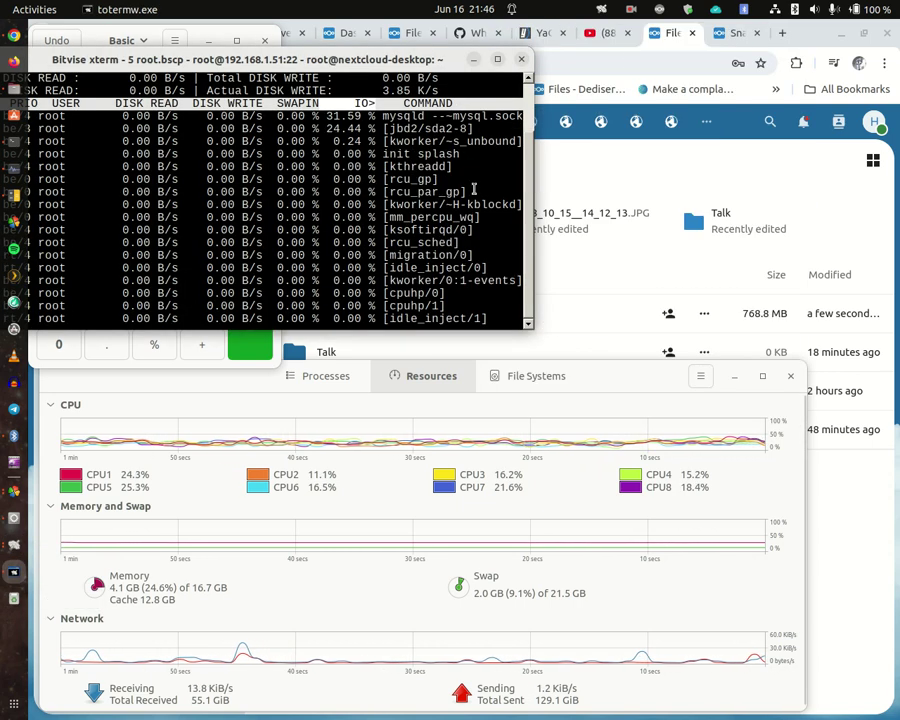
# - Return to the Nextcloud client and look through its Network error 5 entries and the sync progress
pyautogui.click(660, 10)
pyautogui.click(645, 40)
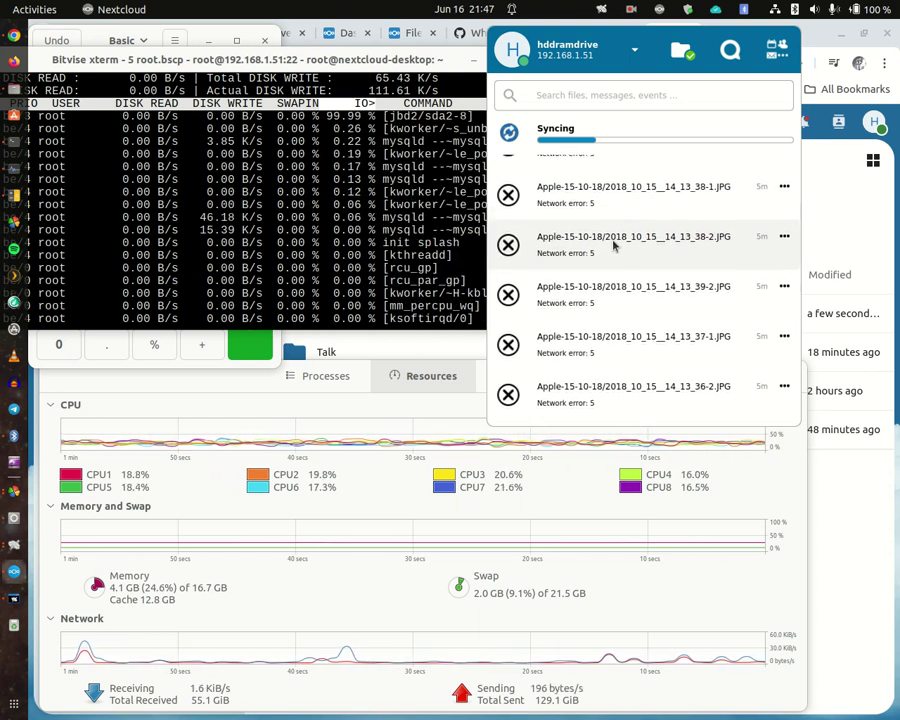
pyautogui.scroll(-3, 614, 245)
pyautogui.scroll(3, 614, 245)
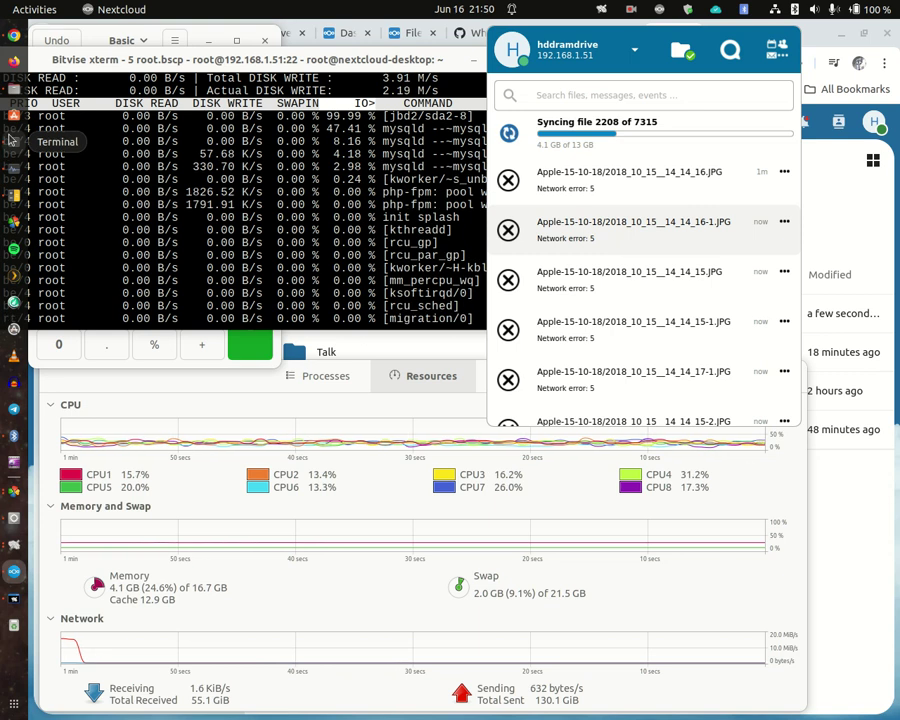
# - Switch to Calculator, clear the previous result and divide 14 by 4.1
pyautogui.click(15, 197)
pyautogui.click(60, 210)
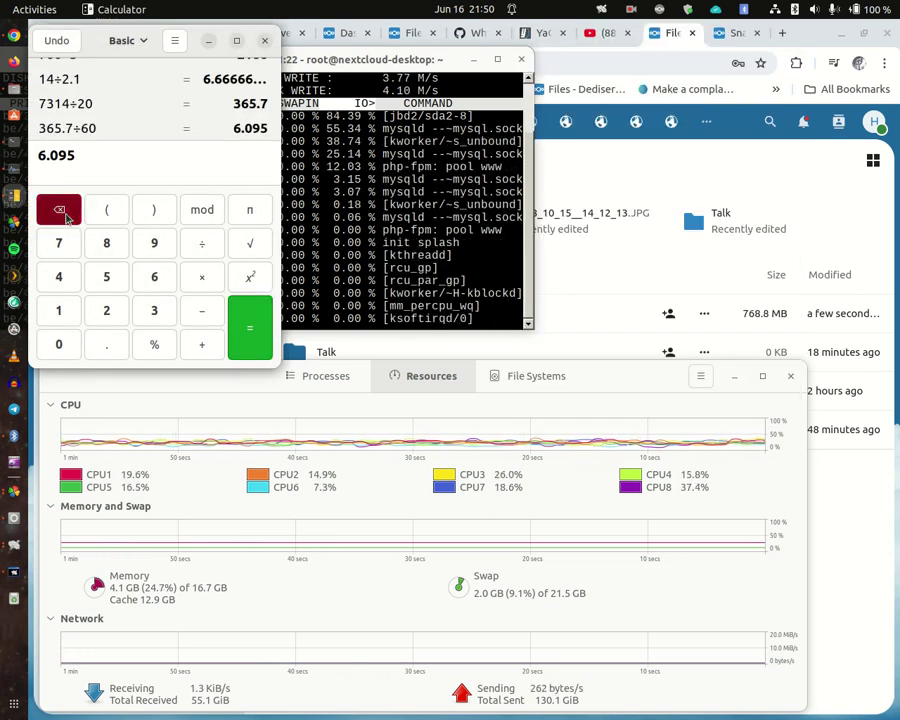
pyautogui.click(60, 311)
pyautogui.click(62, 275)
pyautogui.click(201, 250)
pyautogui.click(58, 277)
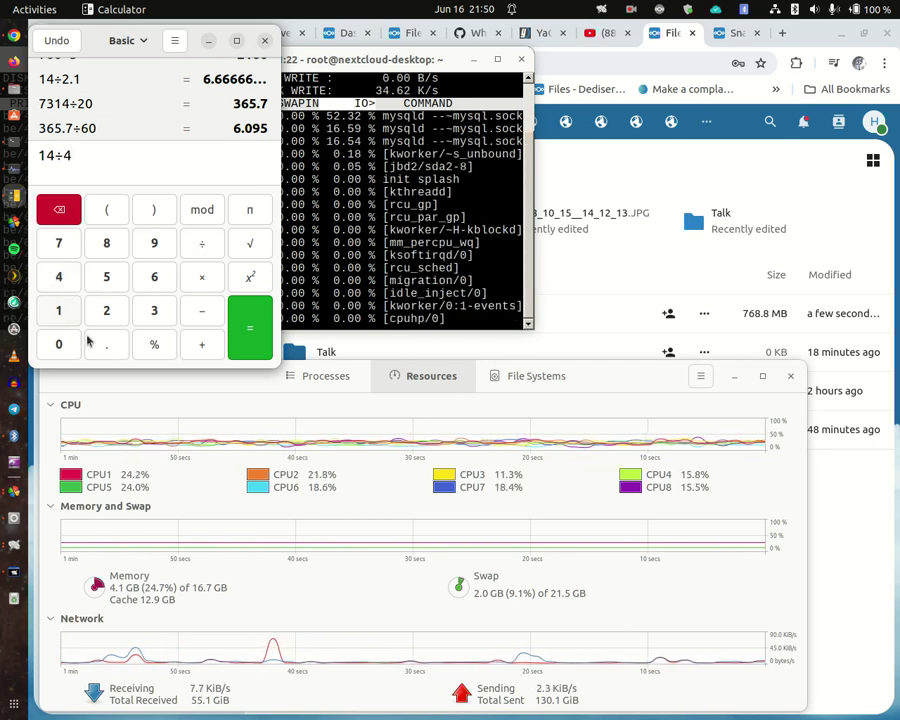
pyautogui.write('.')
pyautogui.click(60, 311)
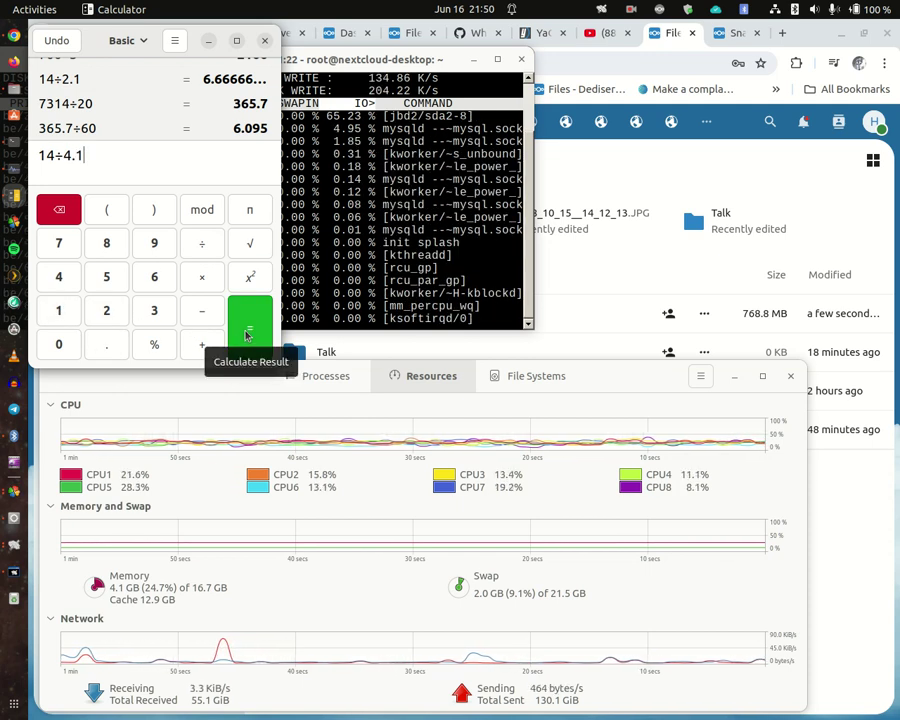
pyautogui.click(249, 330)
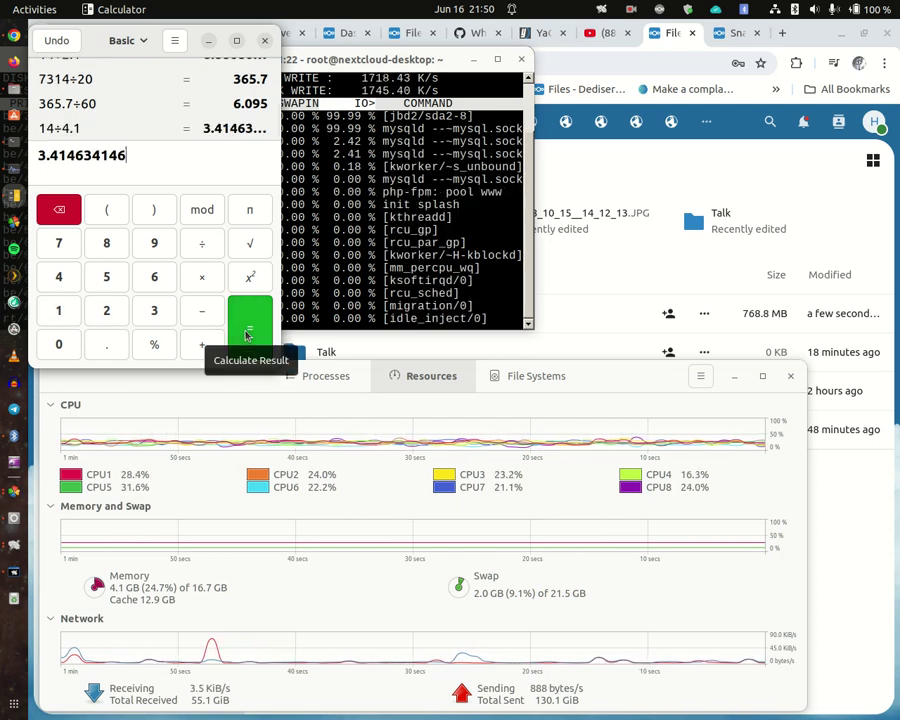
# - Multiply the result of the 14 ÷ 4.1 calculation by 30
pyautogui.click(201, 281)
pyautogui.click(158, 311)
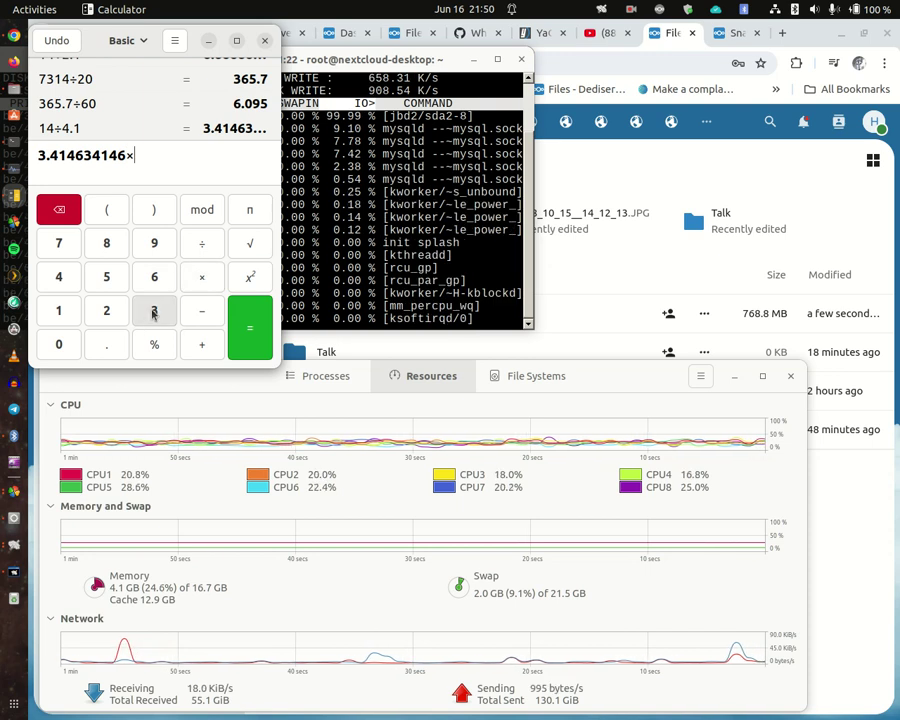
pyautogui.click(62, 343)
pyautogui.click(258, 337)
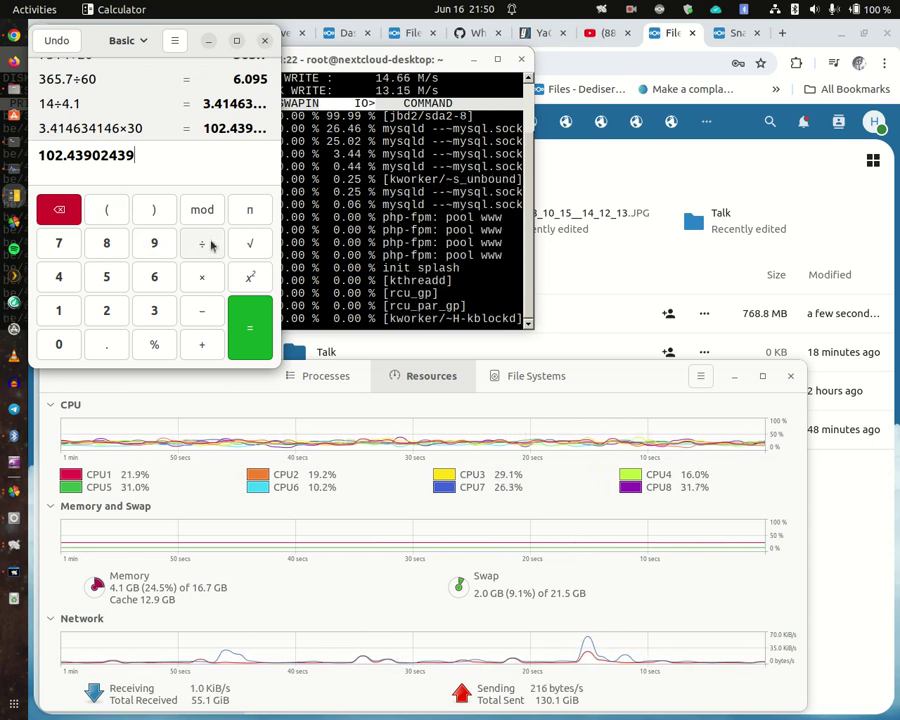
# - Divide the previous calculation result by 60 to convert the estimated sync time from minutes to hours
pyautogui.click(154, 275)
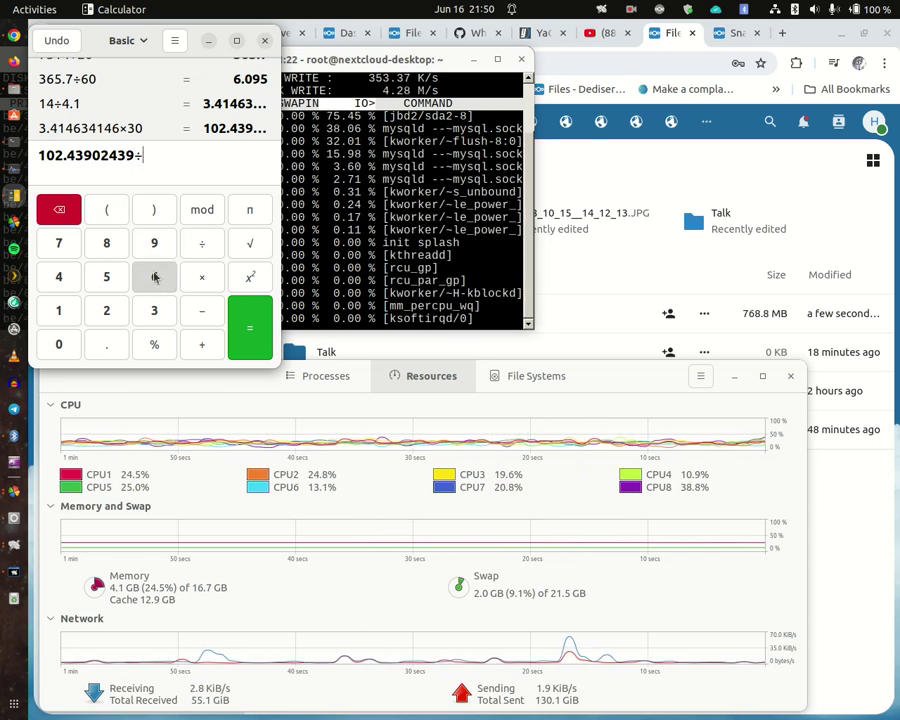
pyautogui.click(46, 346)
pyautogui.click(239, 329)
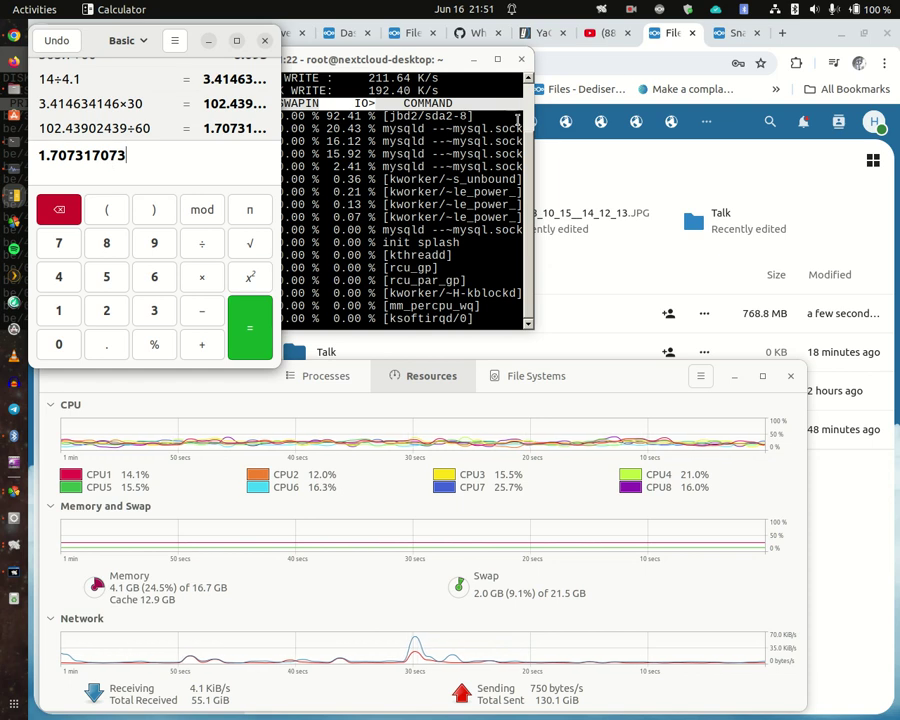
# - Check the Nextcloud client's sync status, look at the disk writes in the Bitvise xterm, and return to the client's main dialog
pyautogui.click(660, 10)
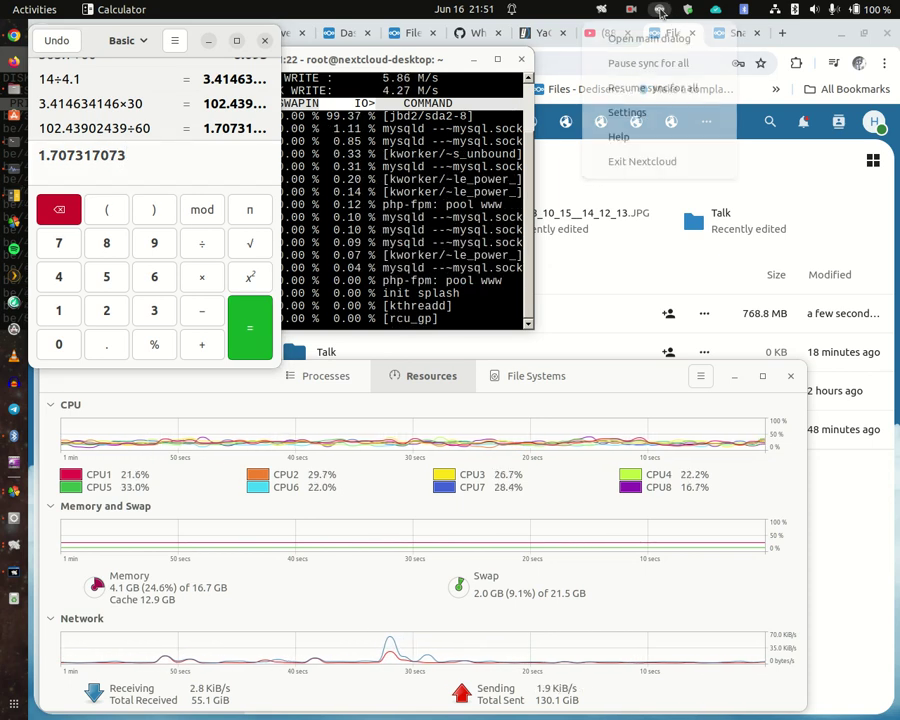
pyautogui.click(598, 40)
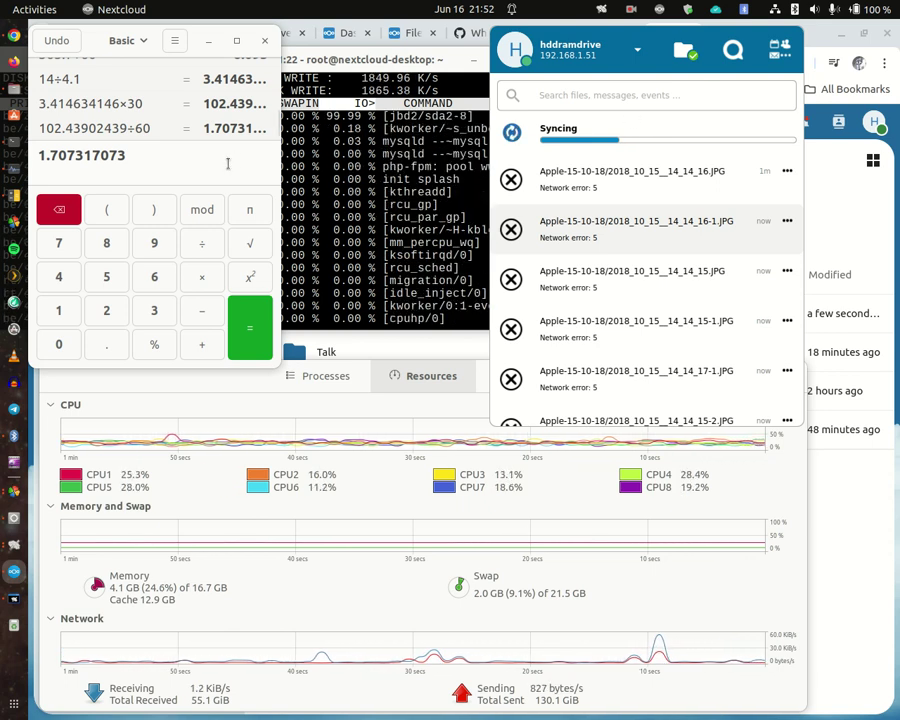
pyautogui.click(287, 172)
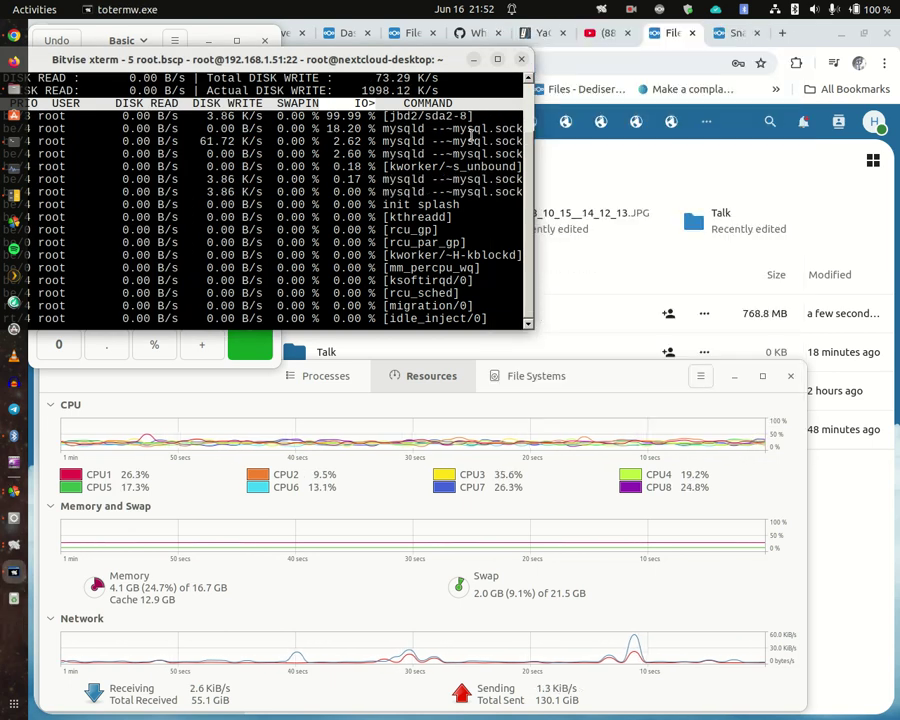
pyautogui.click(659, 9)
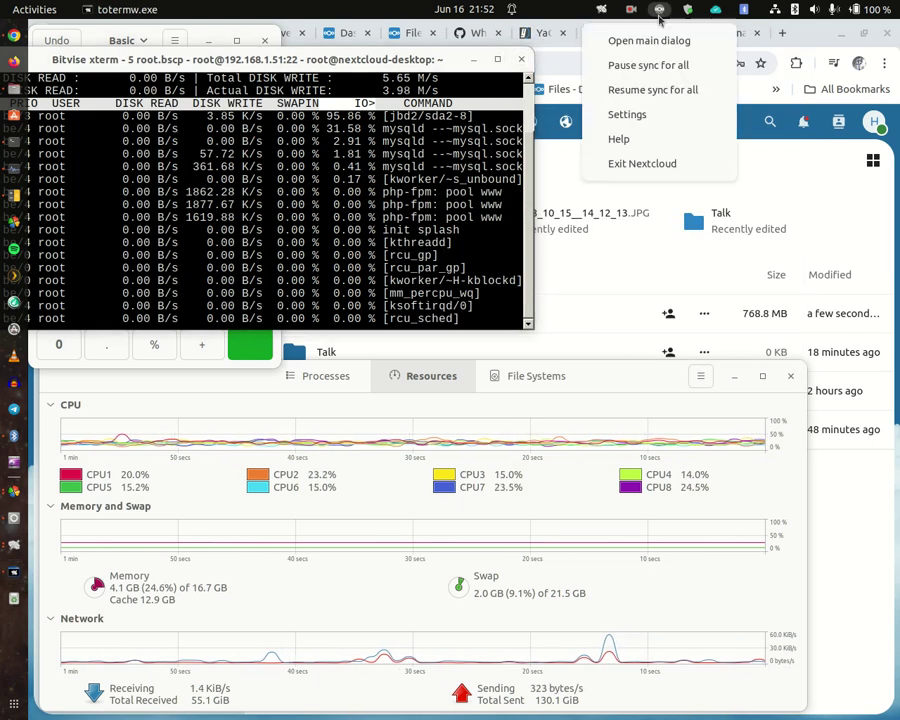
pyautogui.click(640, 44)
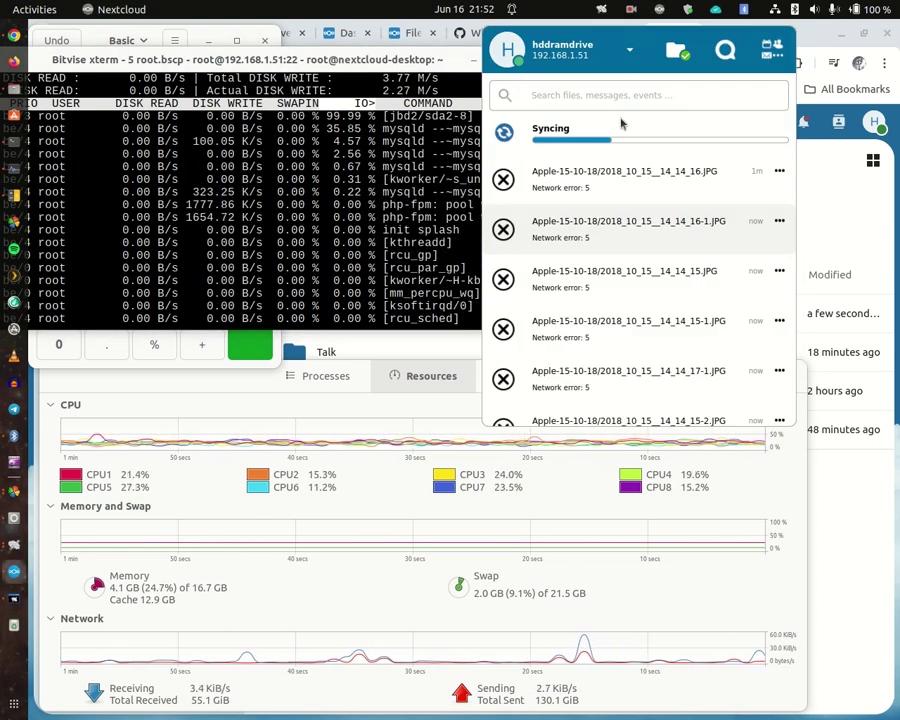
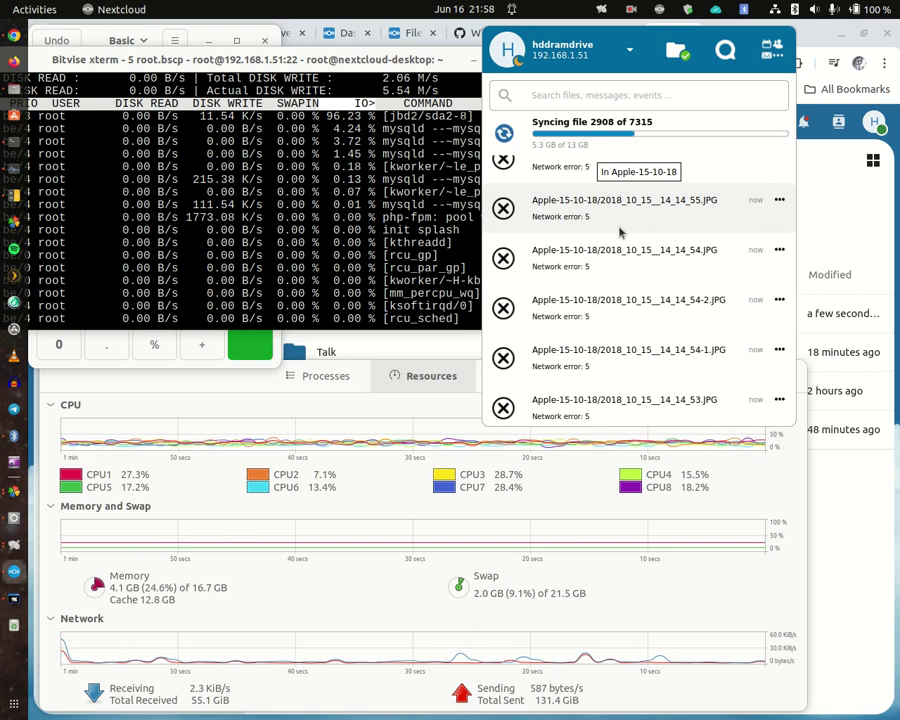
# - Take a screenshot of the entire screen with the Nextcloud sync progress and network errors showing
pyautogui.press('Print')
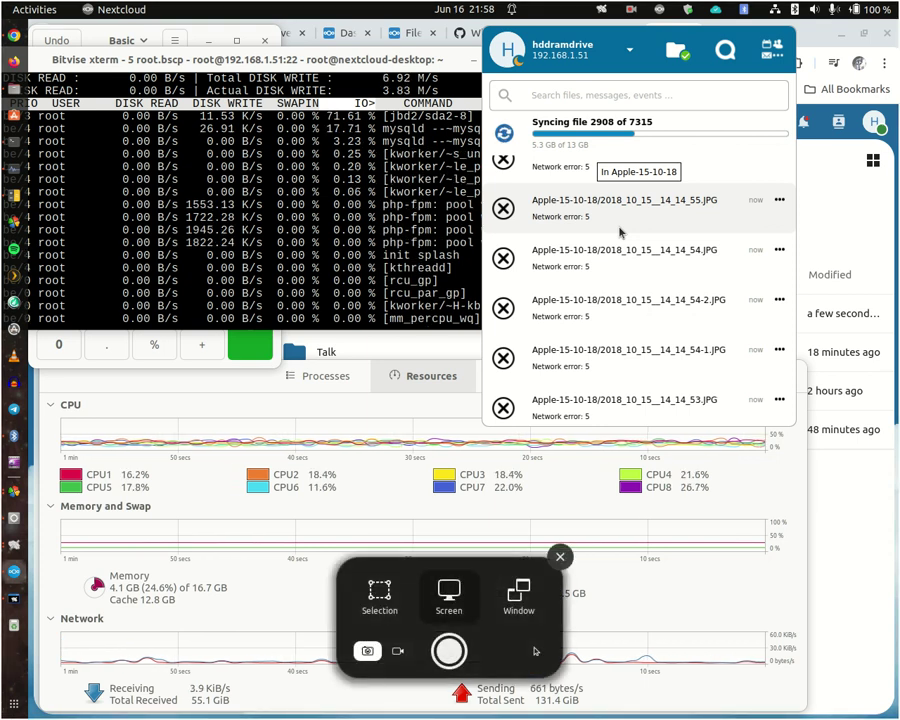
pyautogui.press('Return')
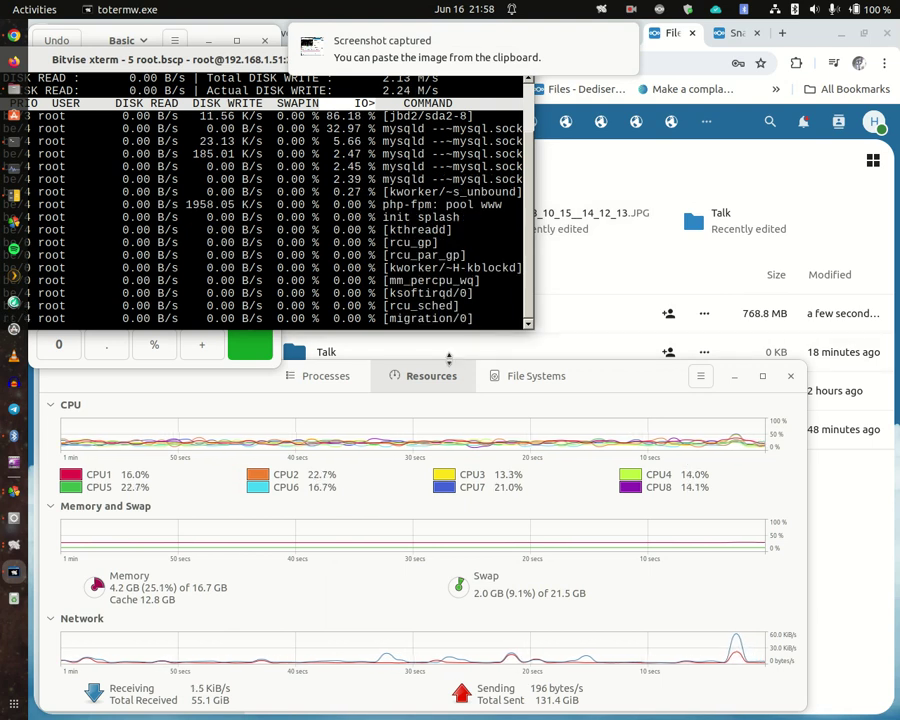
# - Make the System Monitor window taller by extending its upper edge to the terminal, and reopen the Nextcloud client's main dialog
pyautogui.moveTo(449, 358); pyautogui.dragTo(448, 328)
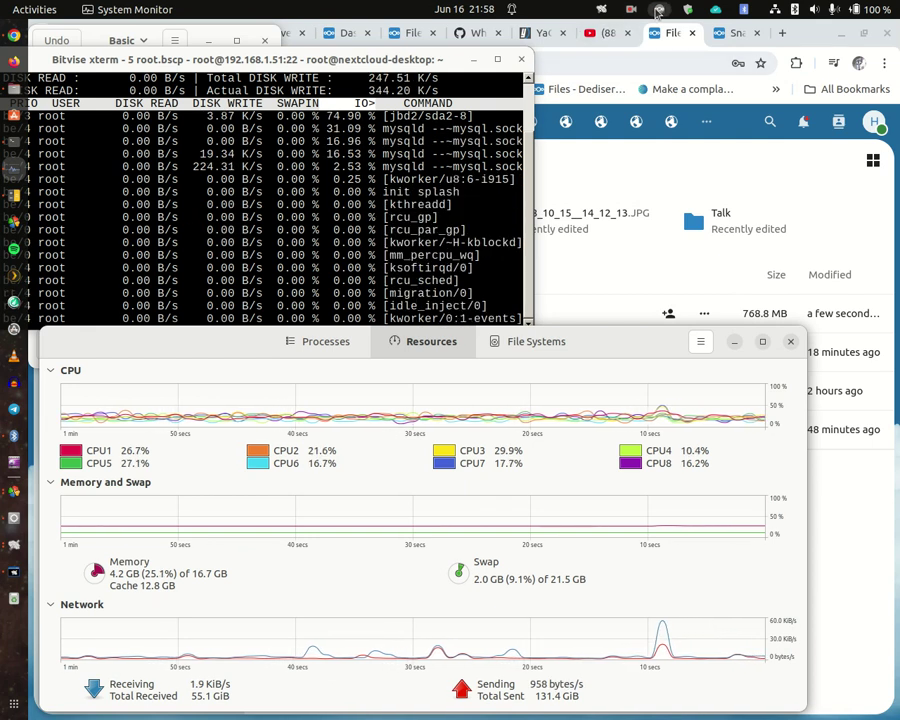
pyautogui.click(657, 11)
pyautogui.click(661, 42)
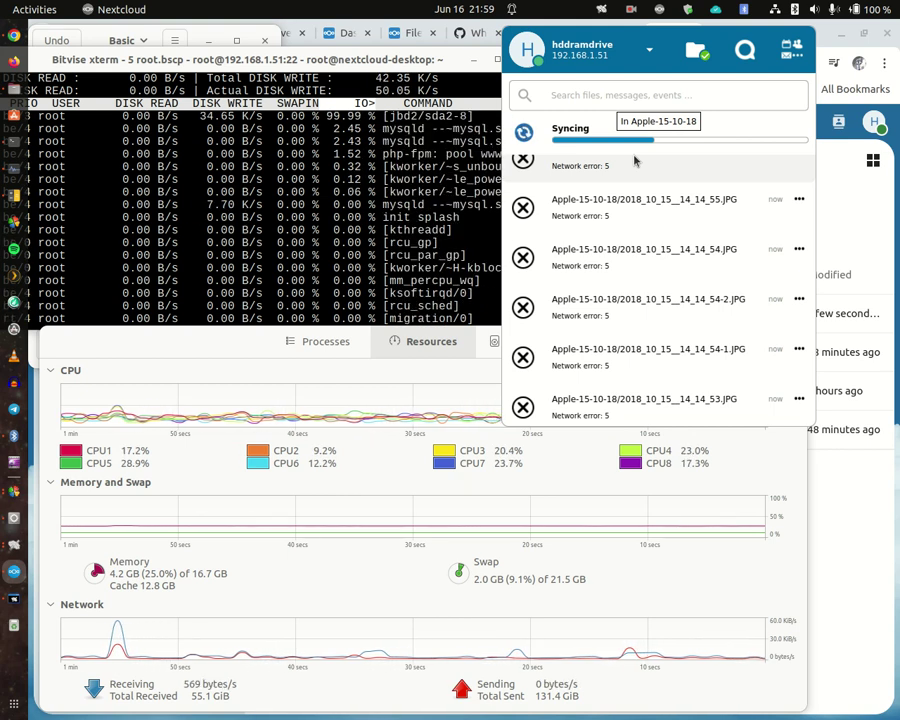
# - View the sync status of the ramdisk and limited 10gb accounts, and return to the hddramdrive account
pyautogui.click(598, 56)
pyautogui.scroll(-4, 568, 315)
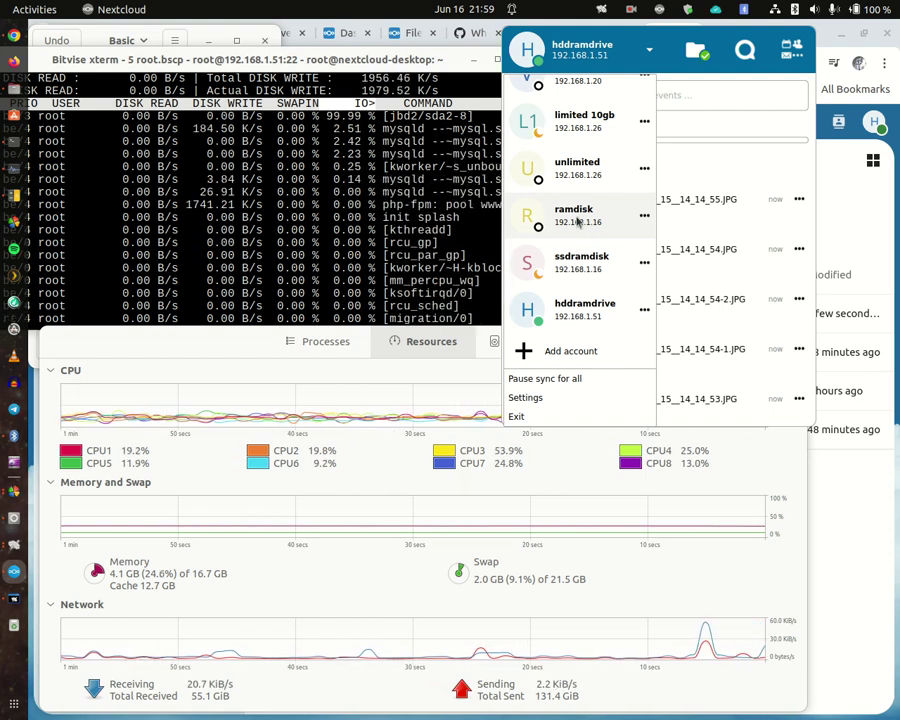
pyautogui.click(577, 222)
pyautogui.scroll(1, 577, 222)
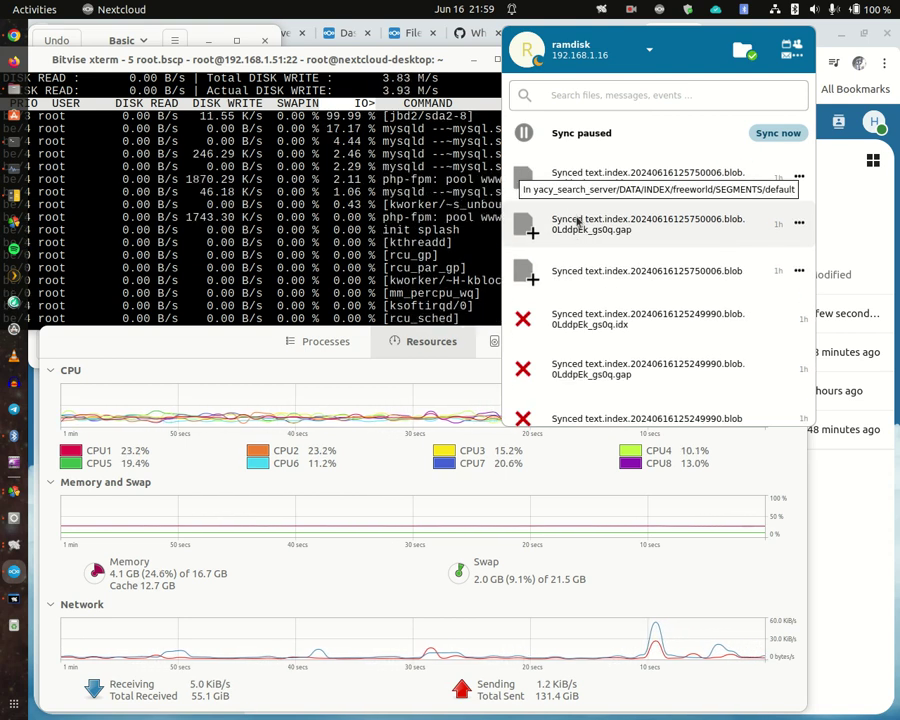
pyautogui.click(578, 50)
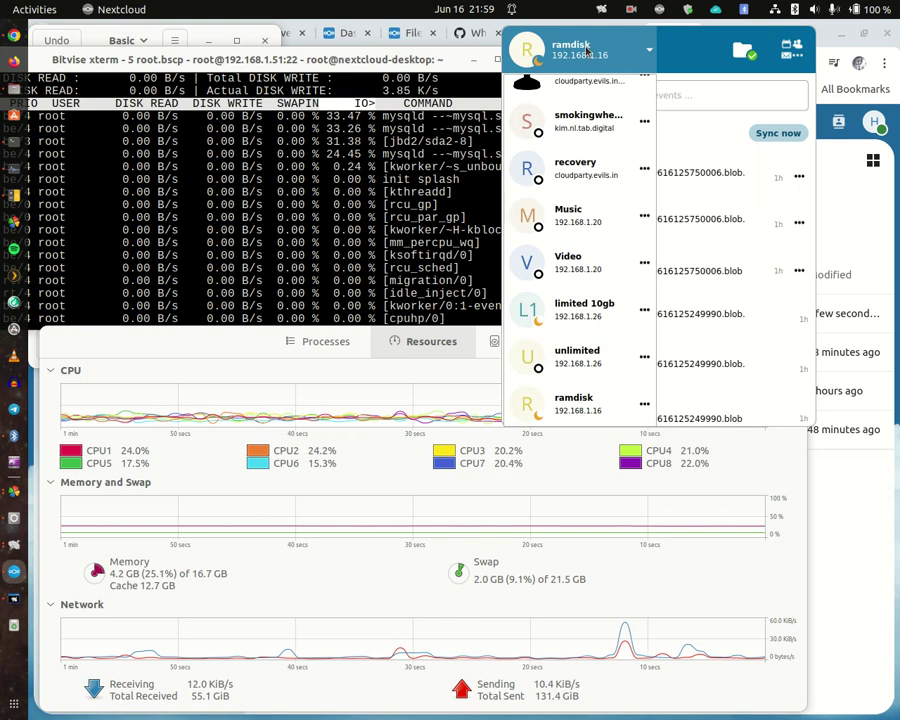
pyautogui.click(575, 316)
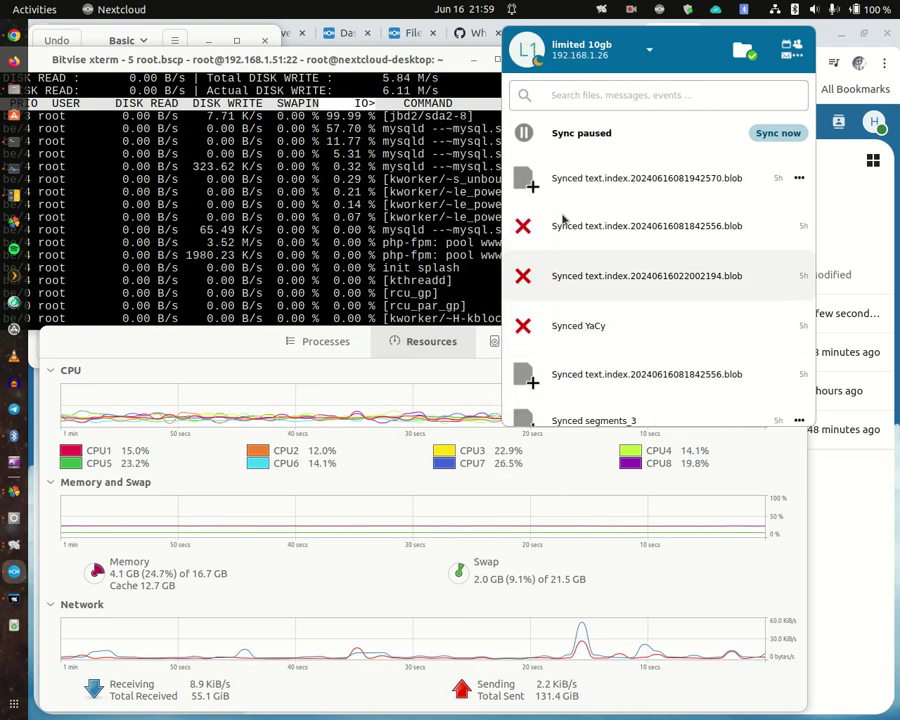
pyautogui.click(573, 62)
pyautogui.scroll(-4, 568, 330)
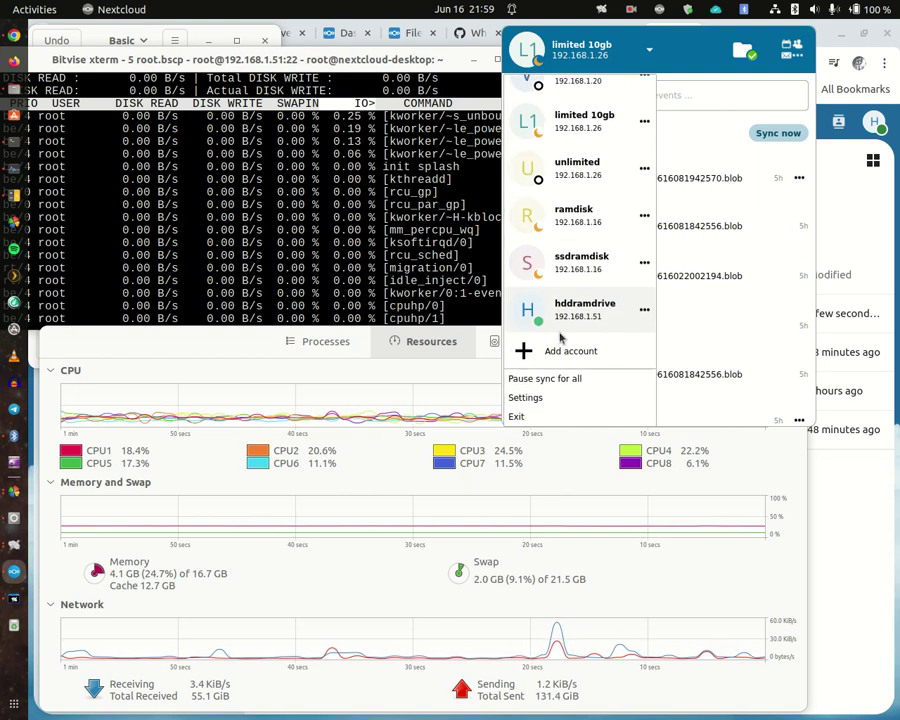
pyautogui.click(569, 310)
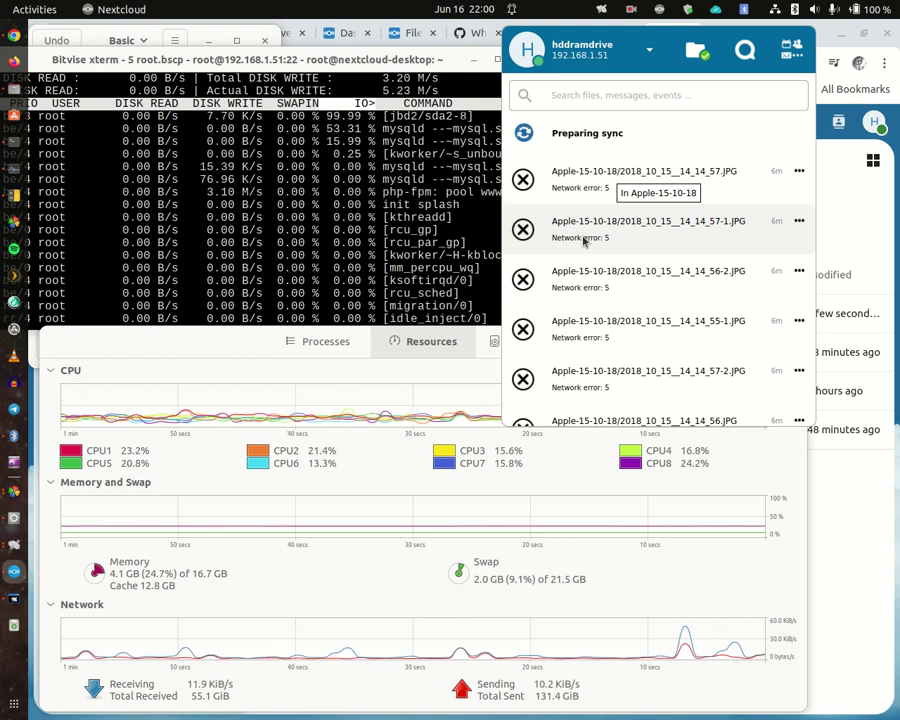
# - Check the ramdisk account's sync status once more and switch back to hddramdrive to follow its sync progress
pyautogui.click(580, 55)
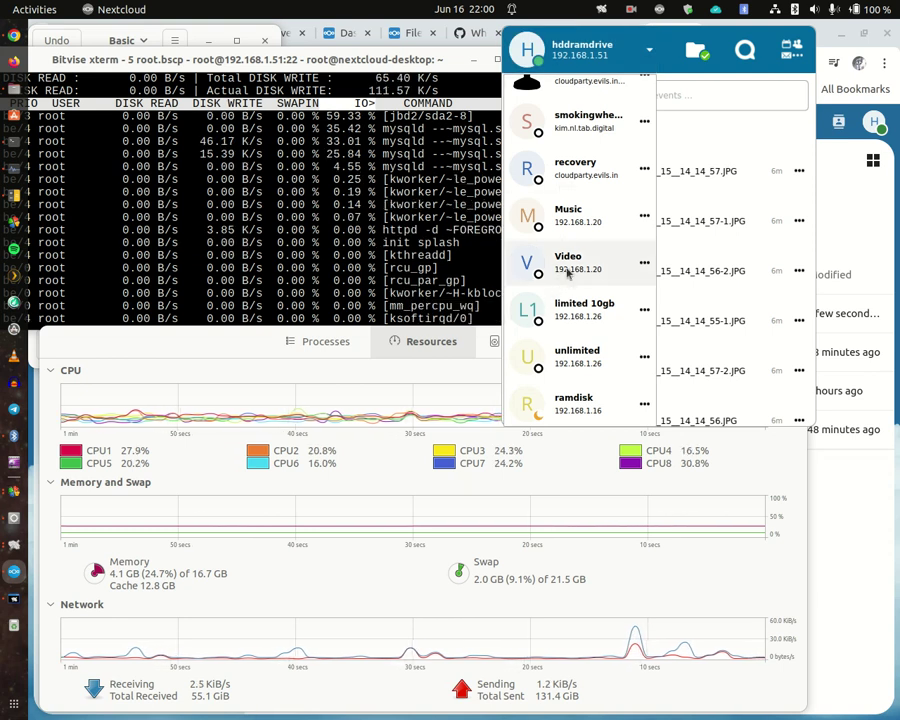
pyautogui.scroll(-3, 567, 304)
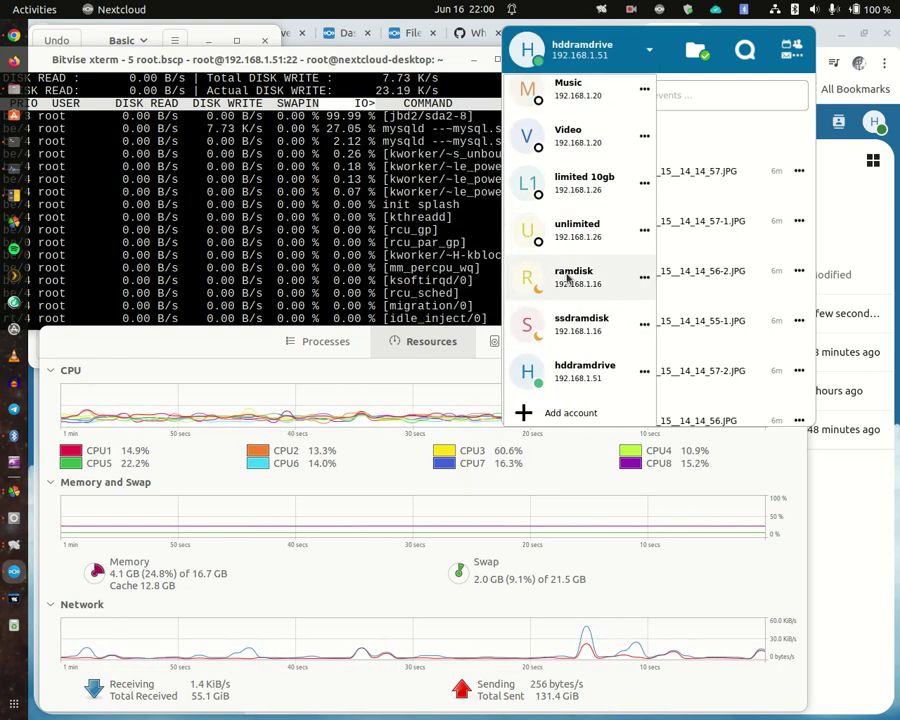
pyautogui.click(569, 280)
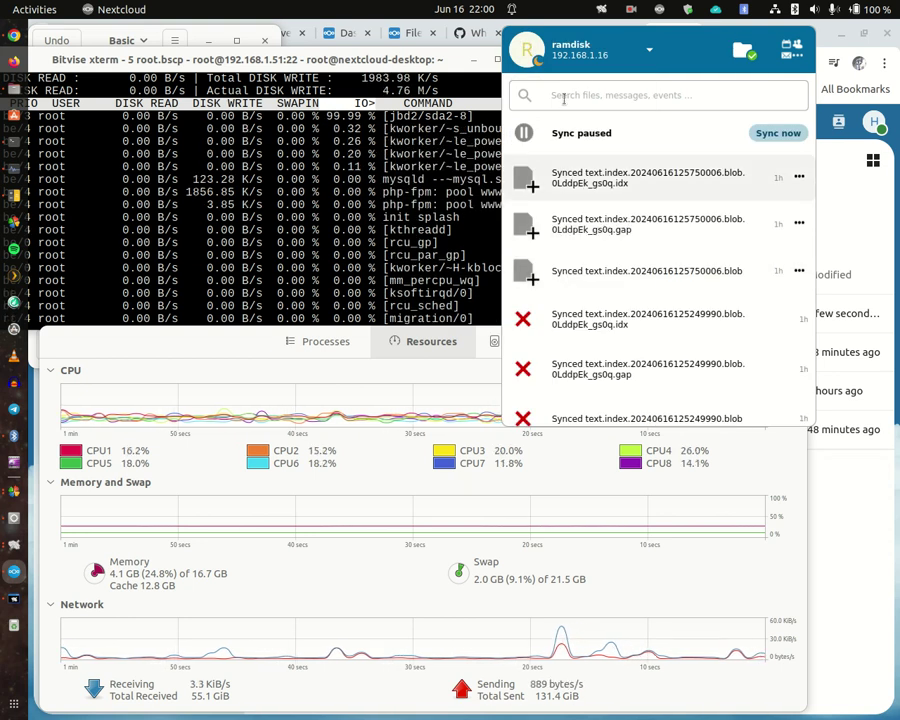
pyautogui.click(572, 58)
pyautogui.scroll(-5, 566, 298)
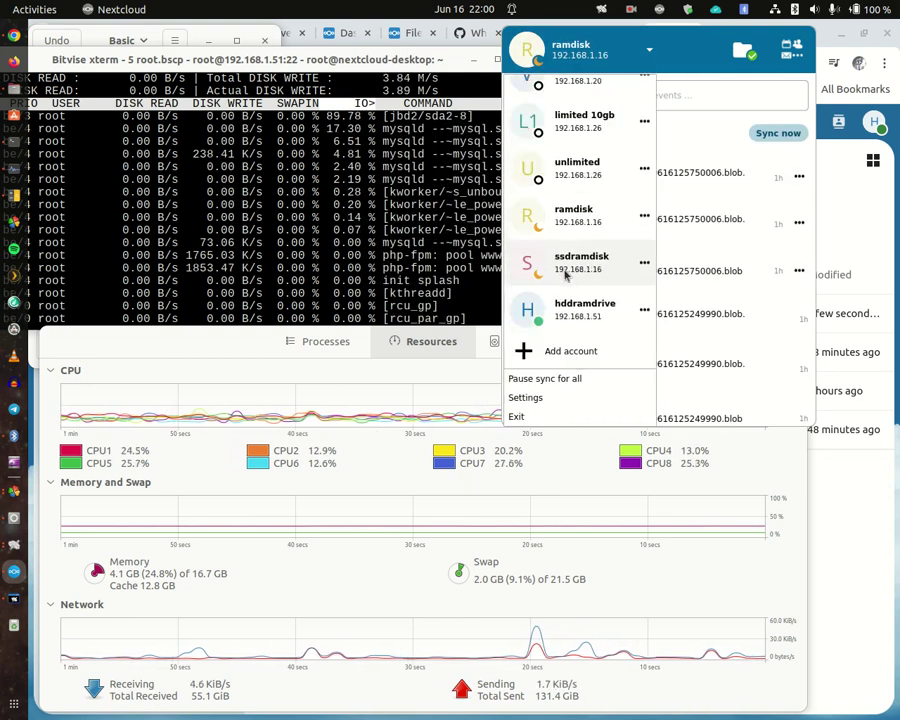
pyautogui.click(565, 310)
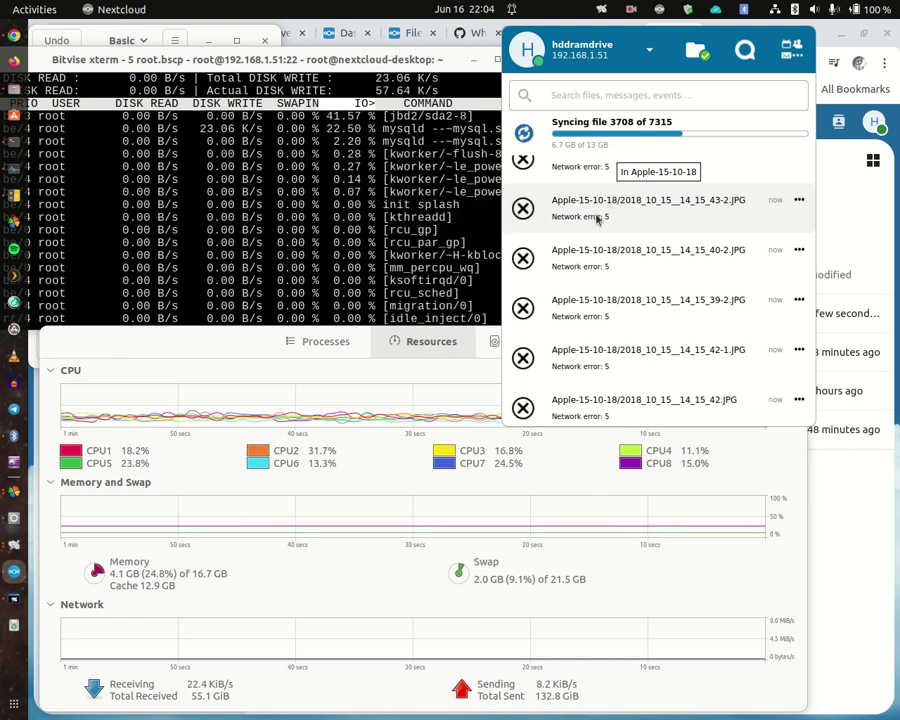
# - Switch to Bitvise SFTP, look through hddramdrive's files_versions folder on the server, and open its Apple-15-10-18 subfolder
pyautogui.click(14, 545)
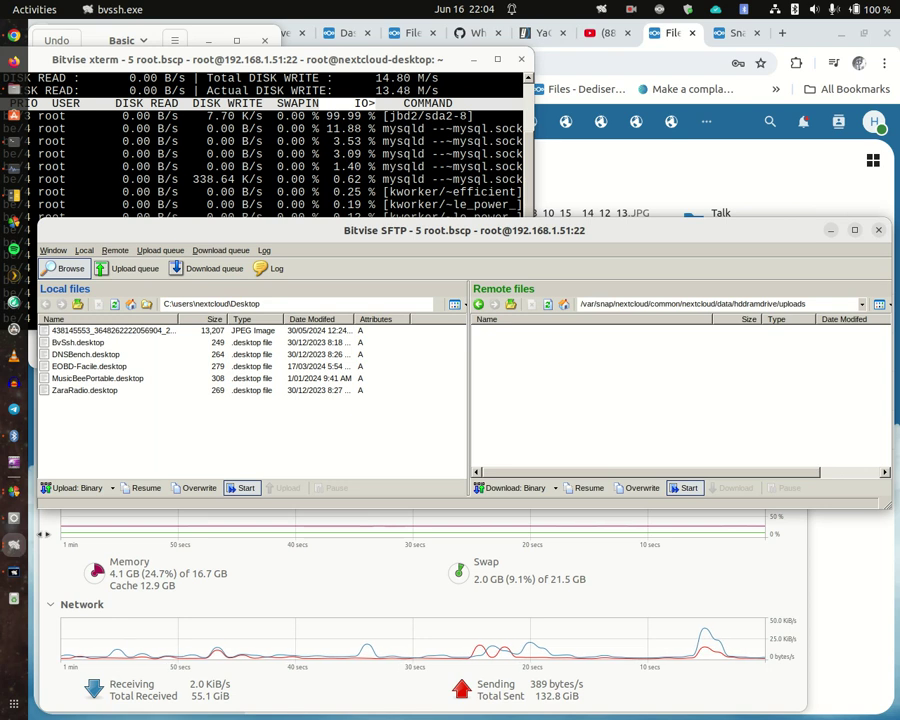
pyautogui.click(511, 305)
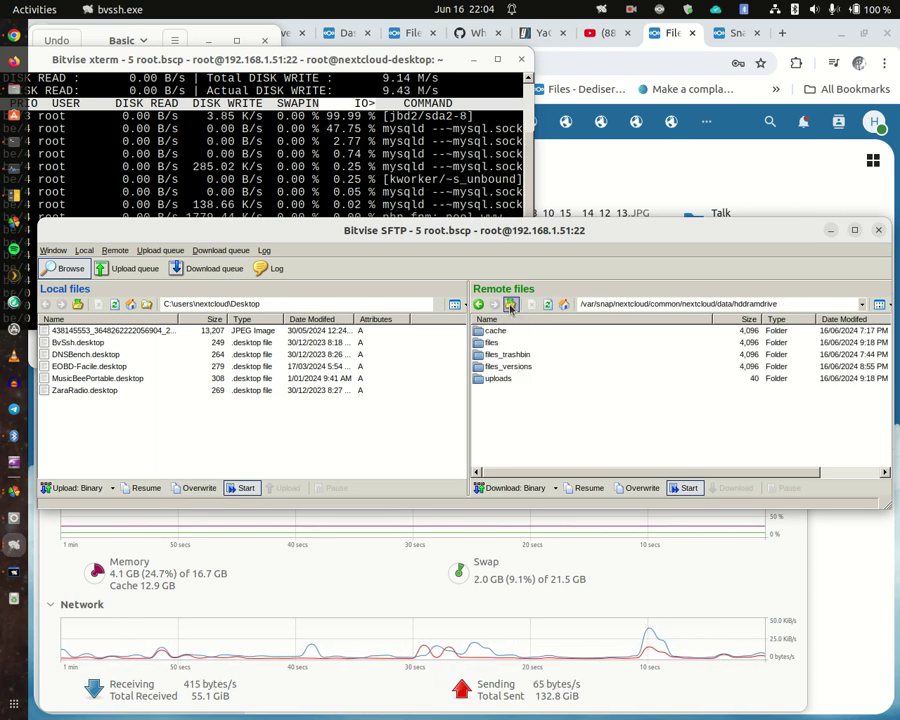
pyautogui.doubleClick(492, 369)
pyautogui.scroll(-5, 553, 390)
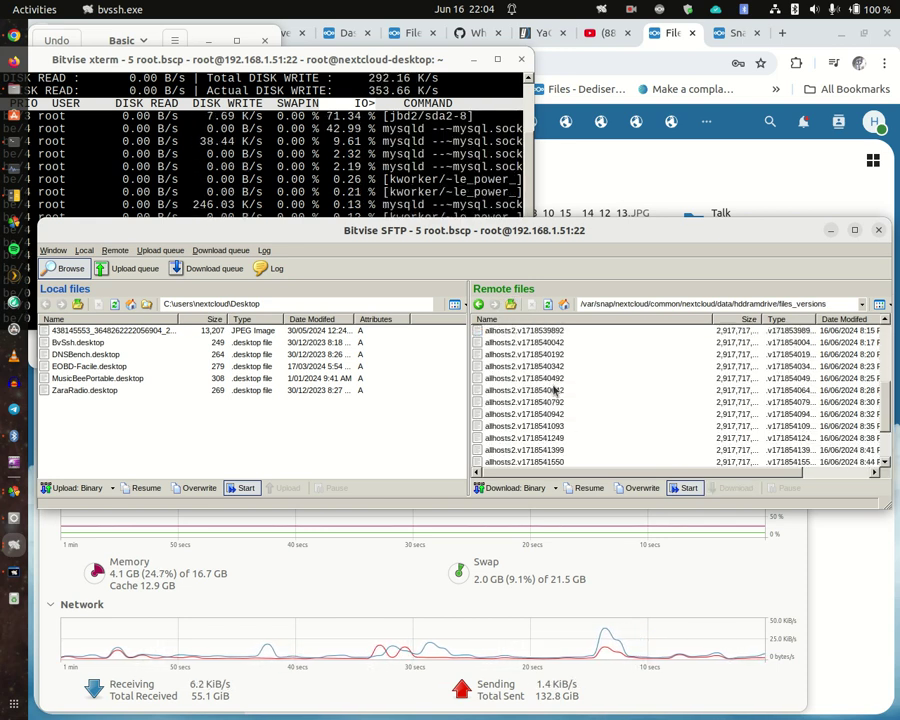
pyautogui.scroll(-2, 553, 390)
pyautogui.scroll(7, 553, 390)
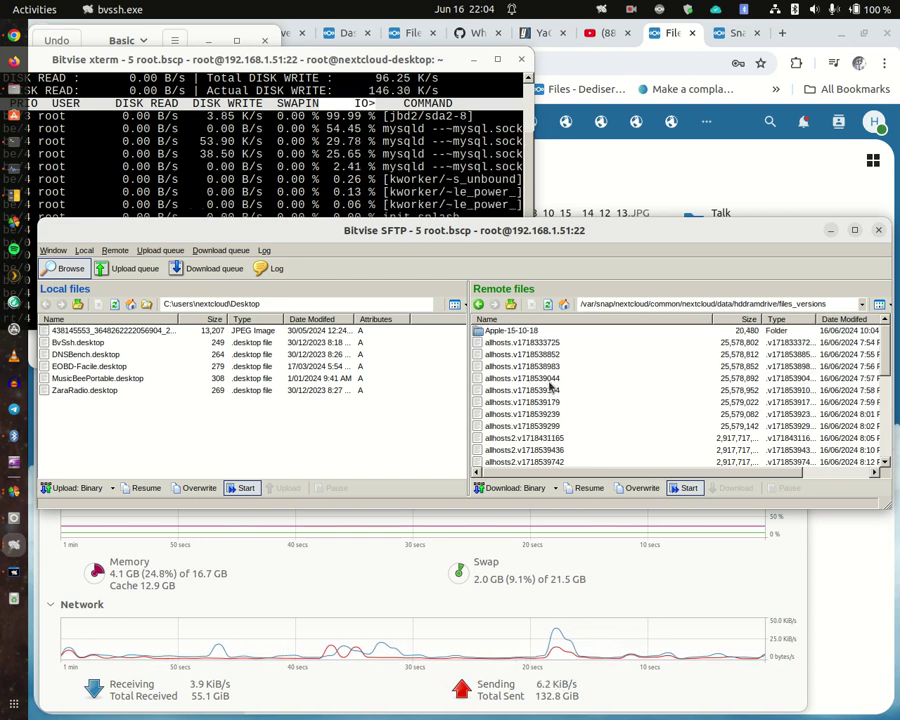
pyautogui.doubleClick(535, 332)
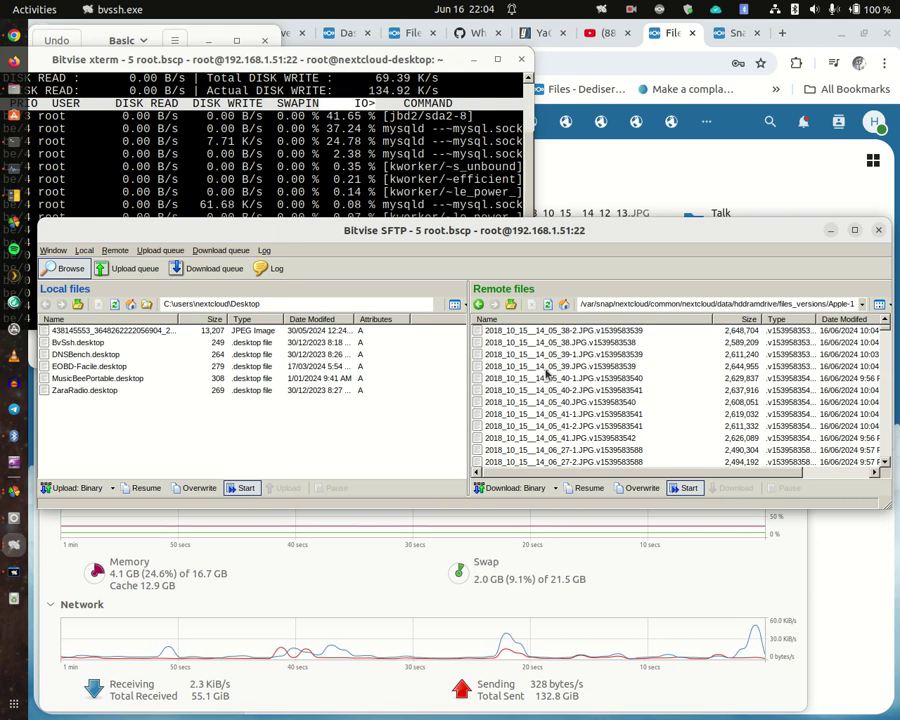
# - Examine the versioned JPG files in the Apple-15-10-18 folder through to the end, and return to the start of the list
pyautogui.scroll(-3, 550, 390)
pyautogui.scroll(-10, 553, 397)
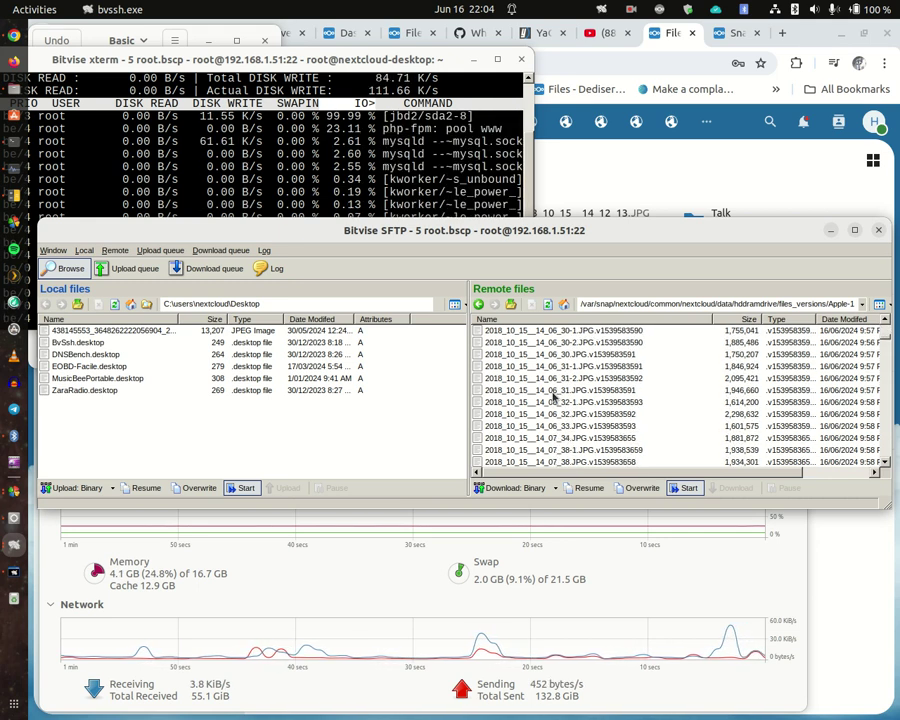
pyautogui.scroll(-15, 555, 396)
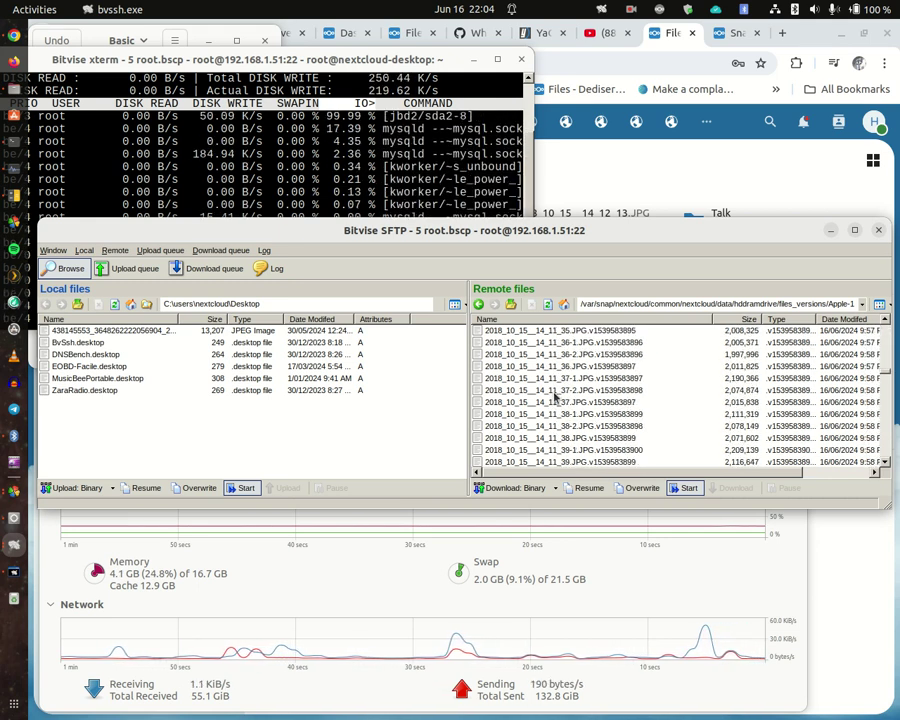
pyautogui.scroll(-10, 562, 394)
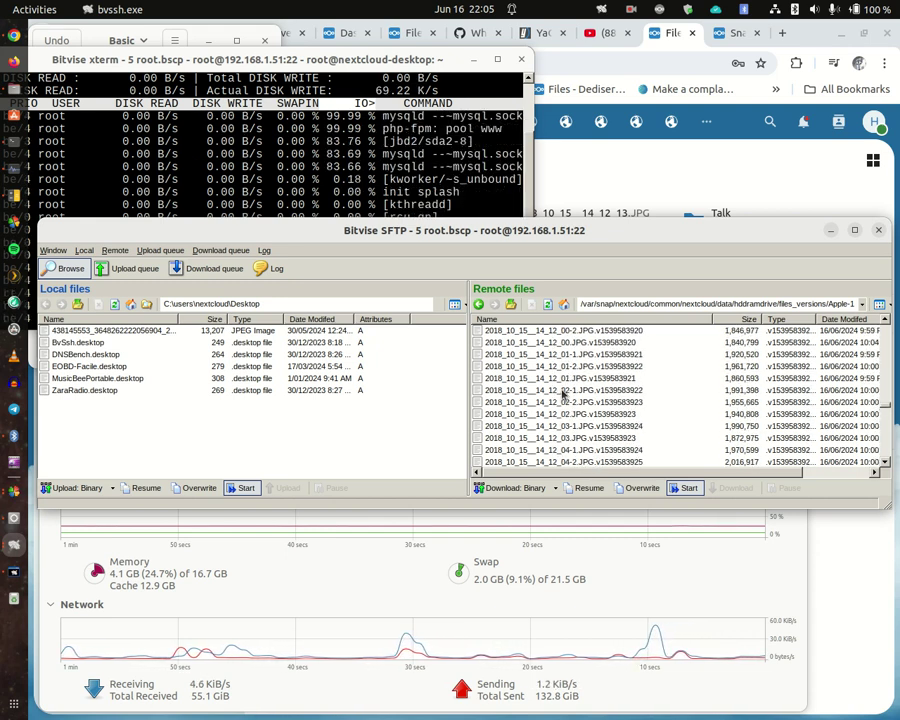
pyautogui.scroll(-15, 562, 394)
pyautogui.scroll(-10, 562, 394)
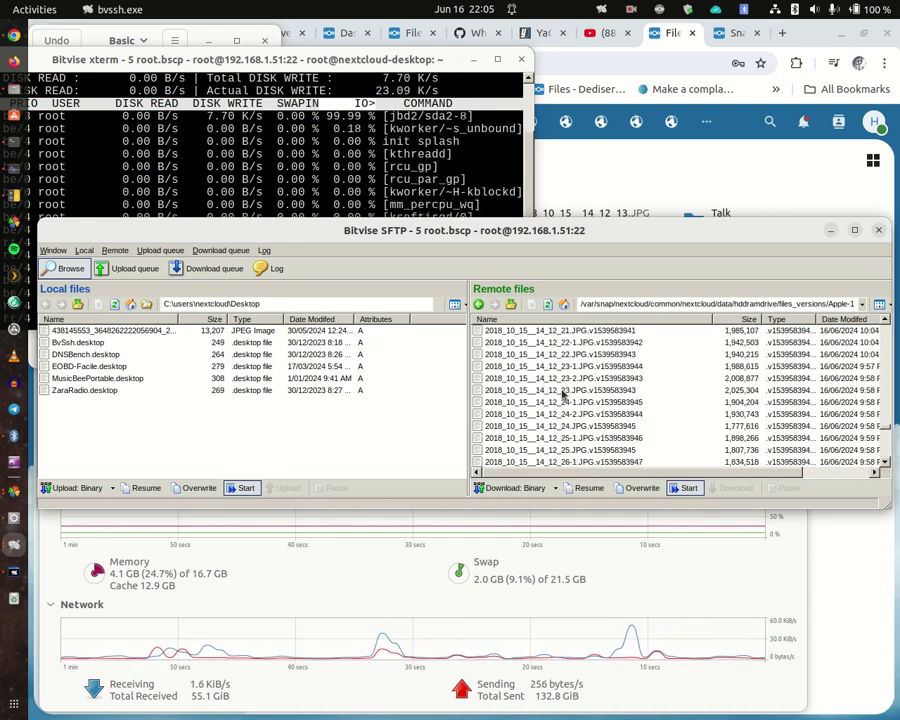
pyautogui.scroll(-10, 562, 394)
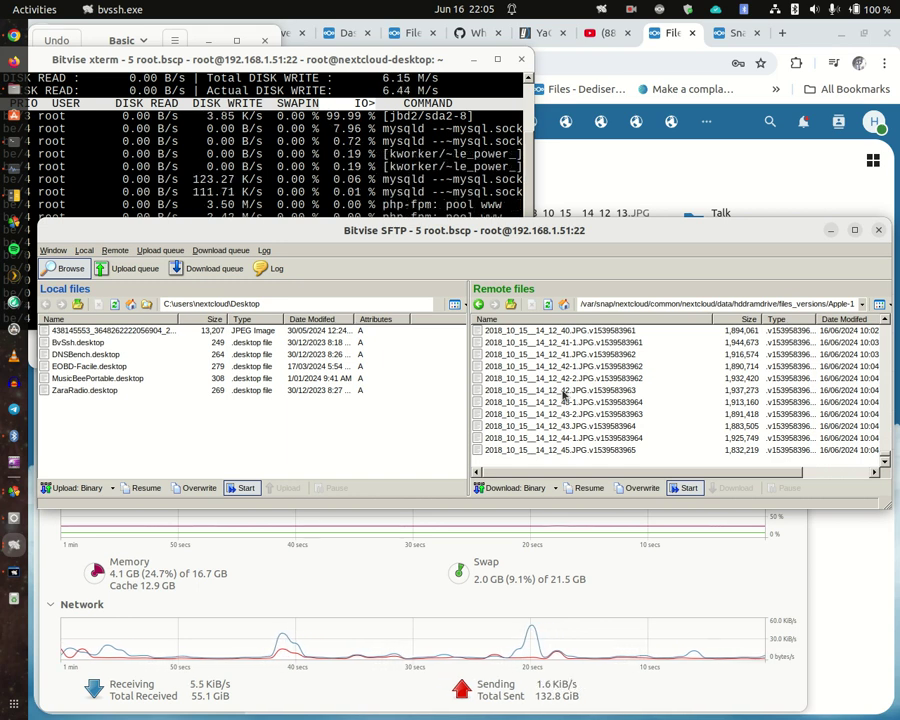
pyautogui.scroll(5, 563, 395)
pyautogui.scroll(12, 563, 395)
pyautogui.scroll(3, 563, 395)
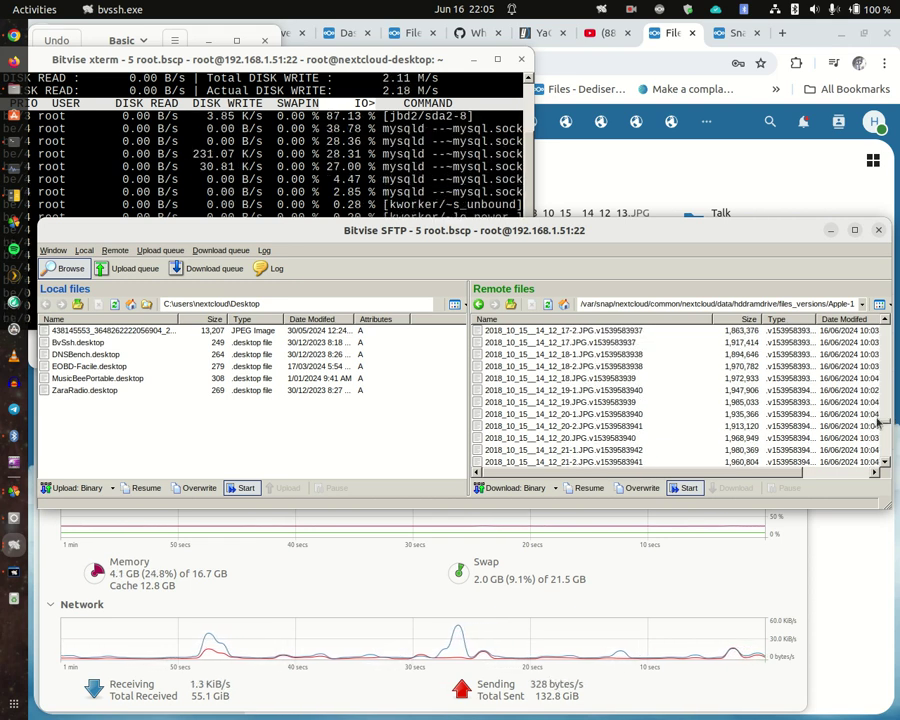
pyautogui.moveTo(886, 425); pyautogui.dragTo(884, 322)
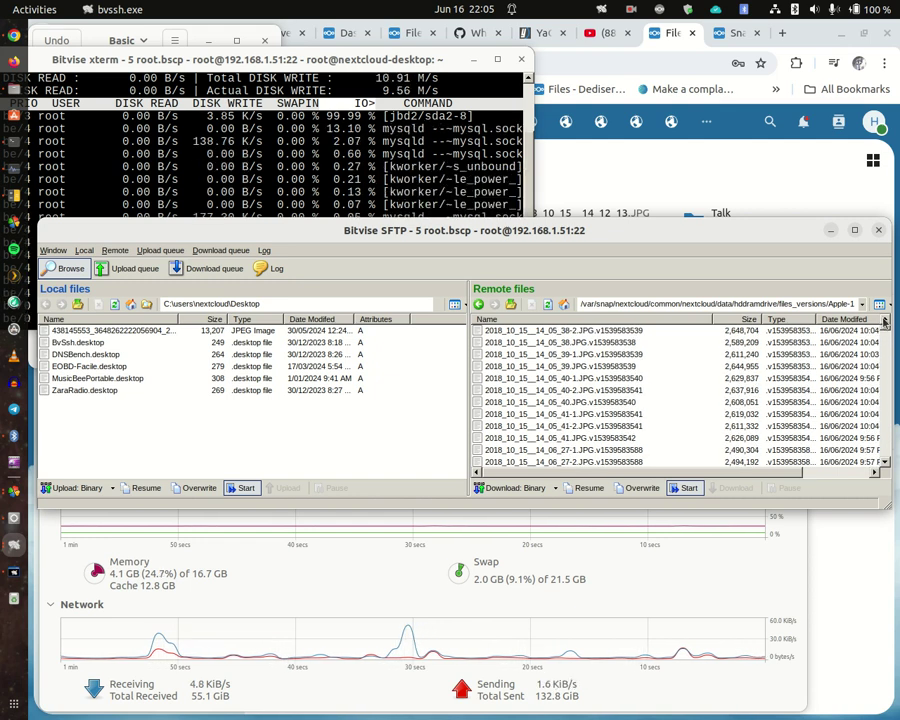
# - Return to hddramdrive's files_versions folder, refresh its listing, and open the Nextcloud client's main dialog to follow the sync
pyautogui.click(512, 303)
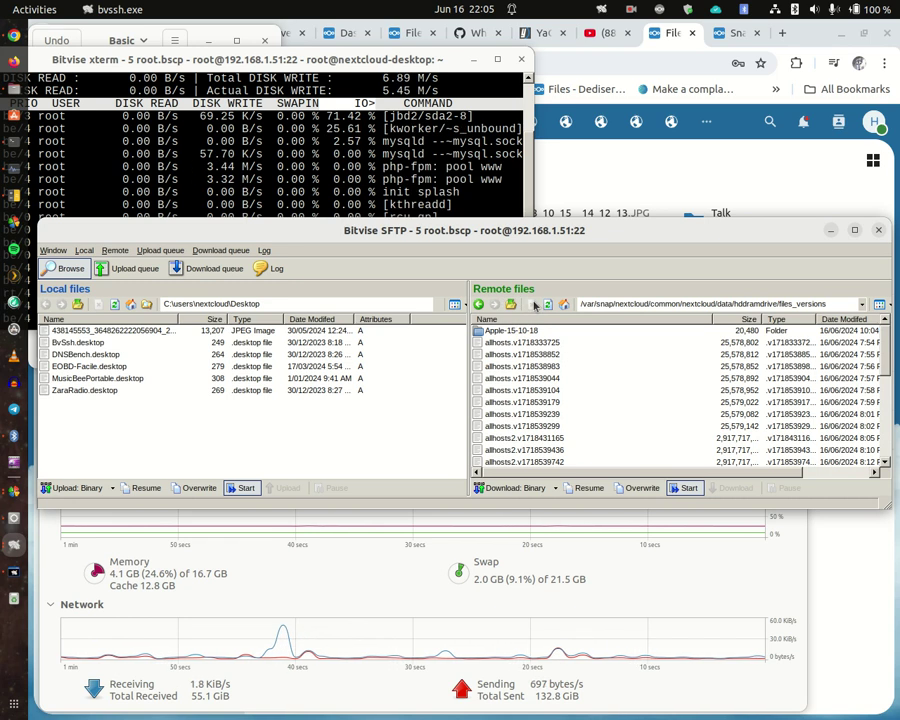
pyautogui.click(547, 304)
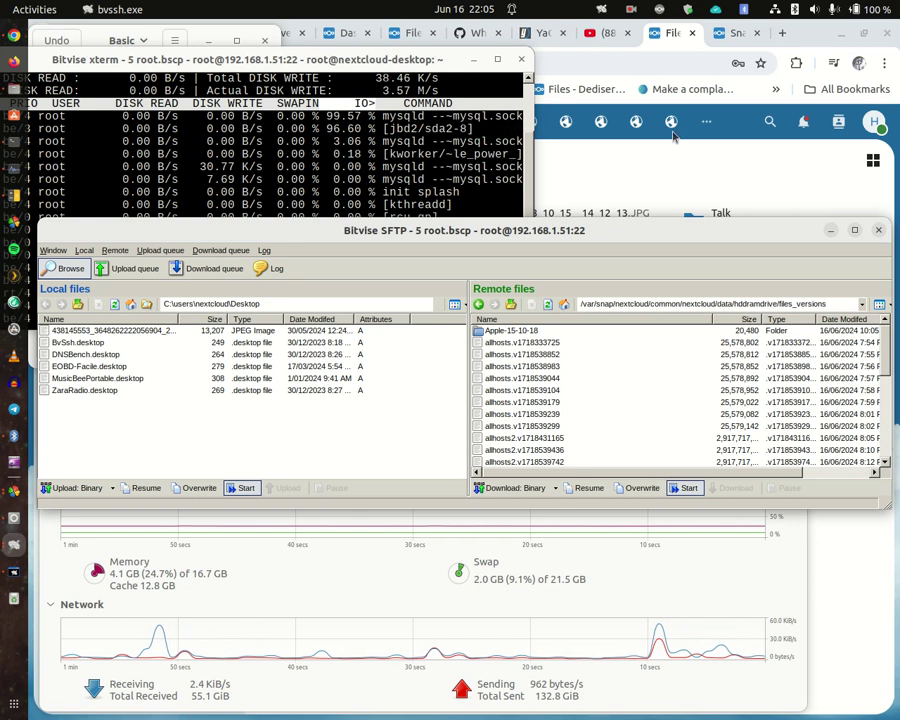
pyautogui.click(660, 14)
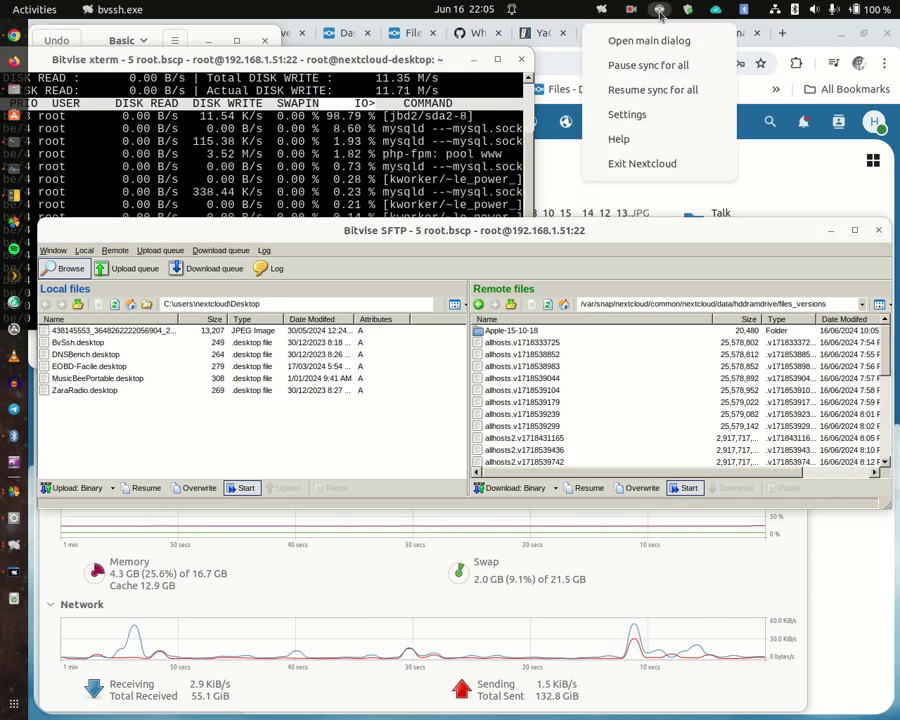
pyautogui.click(660, 38)
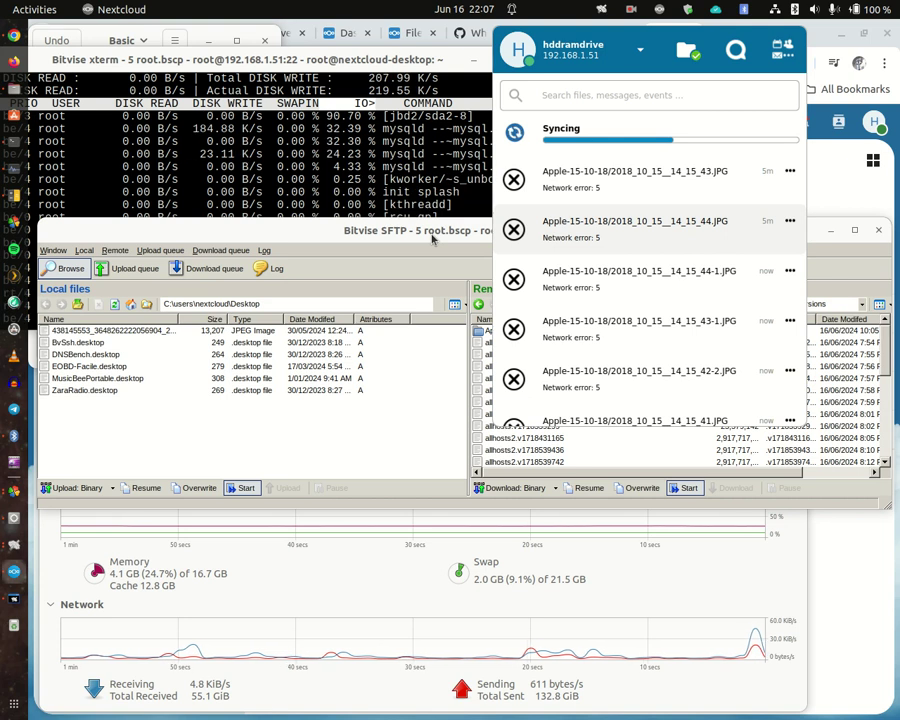
# - Switch back to Bitvise SFTP, open hddramdrive's files/Apple-15-10-18 folder, and look through its JPG files to the end
pyautogui.click(432, 238)
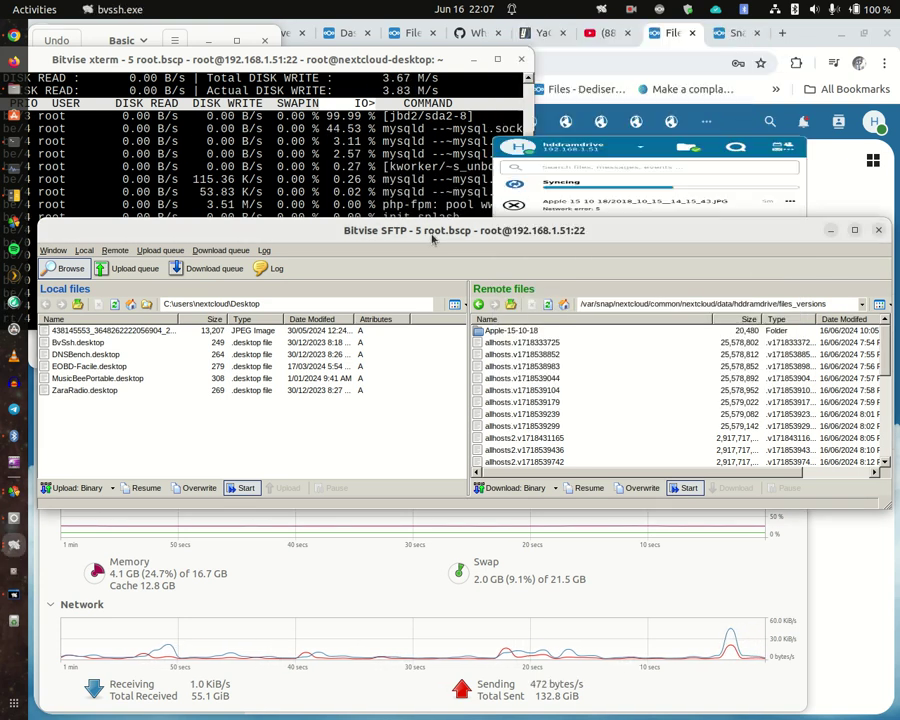
pyautogui.click(511, 304)
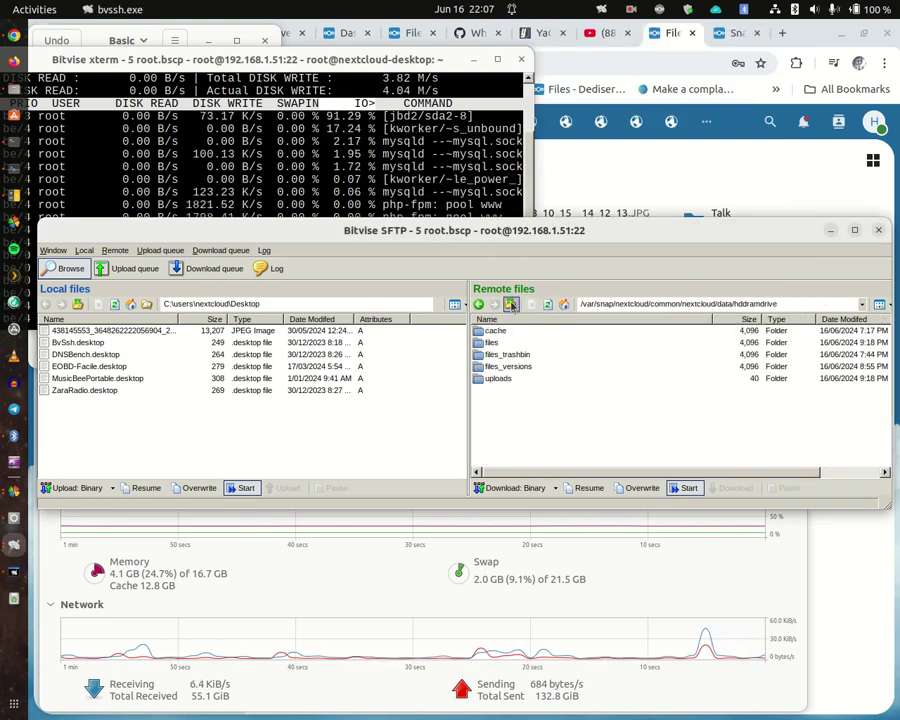
pyautogui.doubleClick(491, 343)
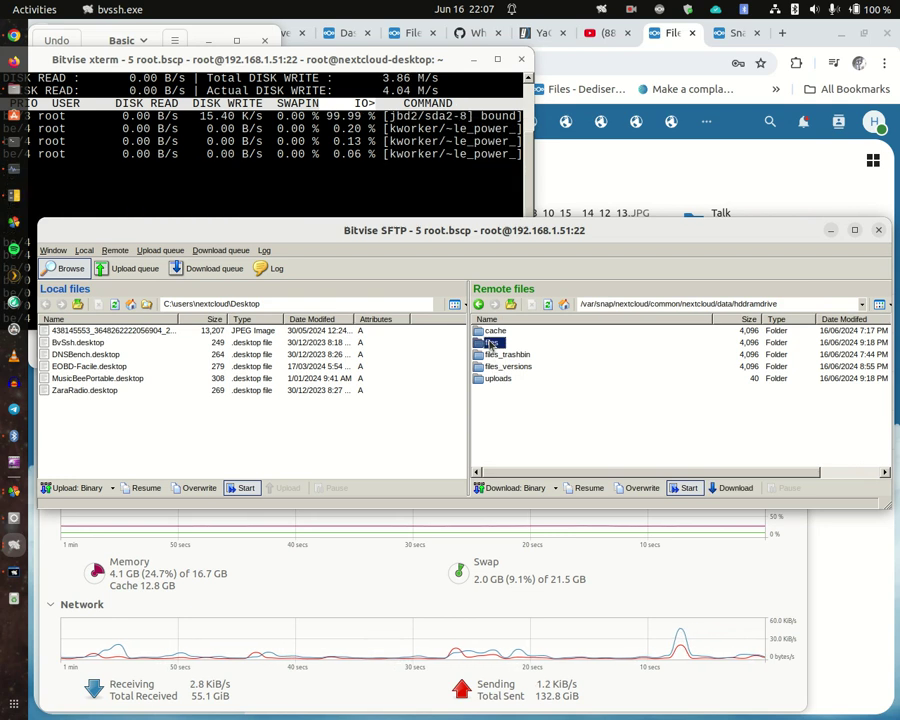
pyautogui.doubleClick(492, 332)
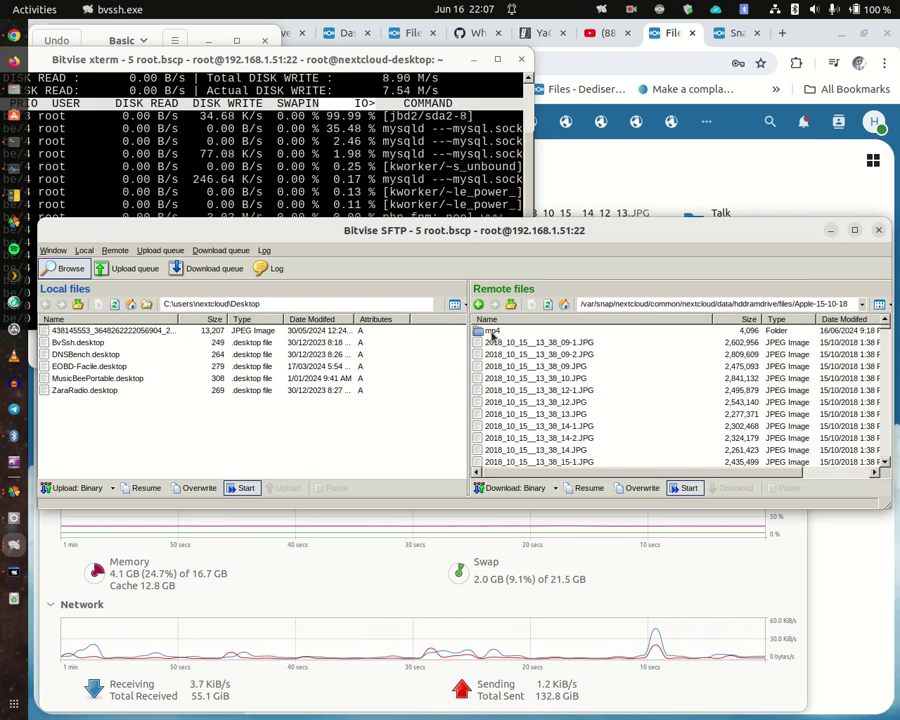
pyautogui.scroll(-4, 542, 398)
pyautogui.scroll(1, 556, 416)
pyautogui.scroll(-15, 570, 408)
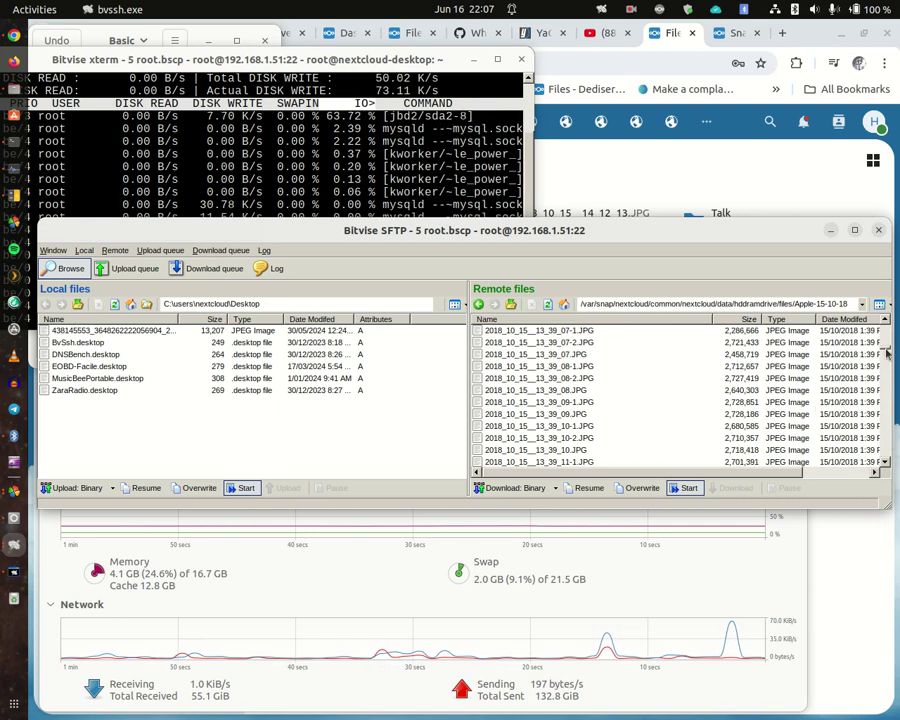
pyautogui.moveTo(885, 352); pyautogui.dragTo(884, 461)
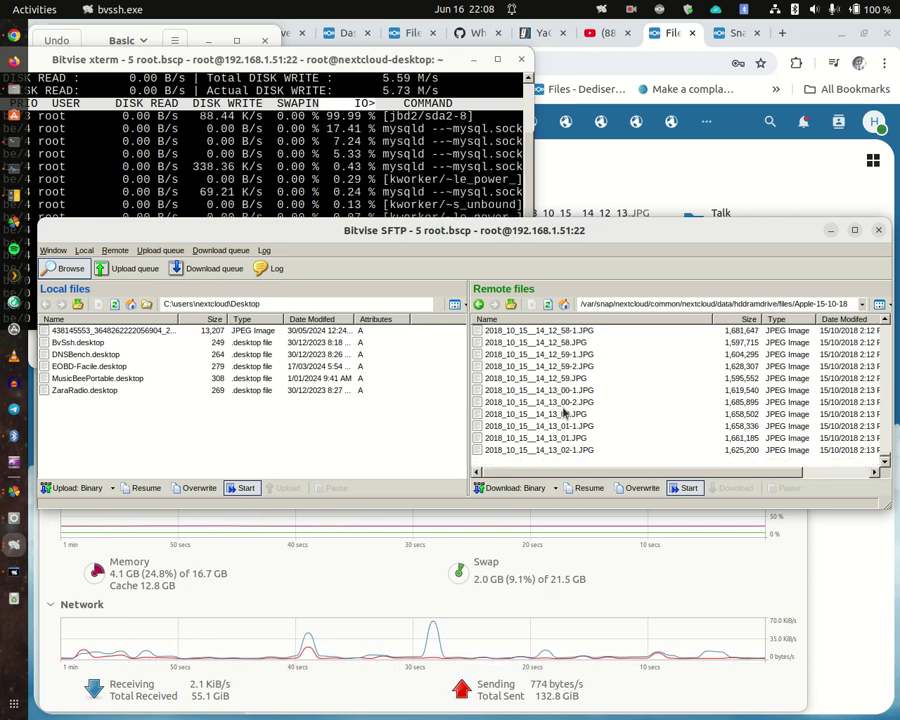
# - Refresh the remote files/Apple-15-10-18 listing and compare the JPG files at its start and end
pyautogui.click(547, 305)
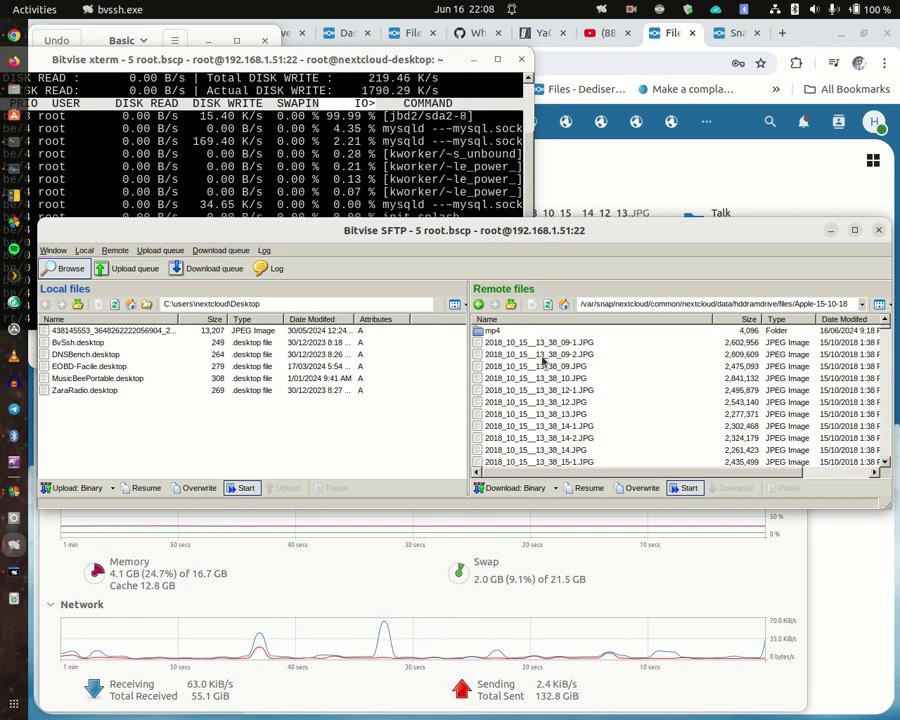
pyautogui.scroll(-12, 545, 365)
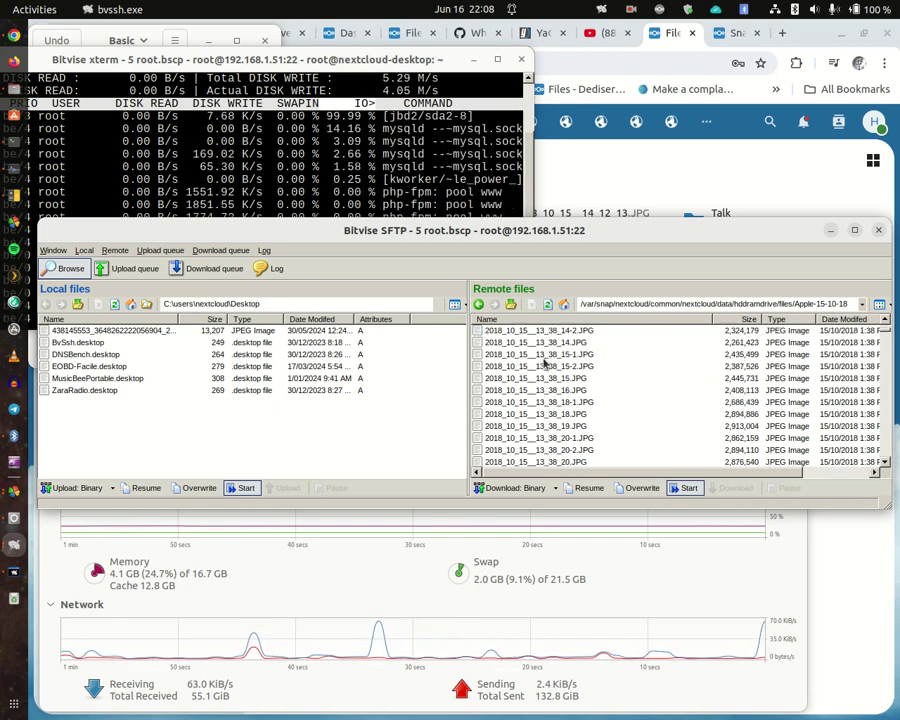
pyautogui.click(885, 336)
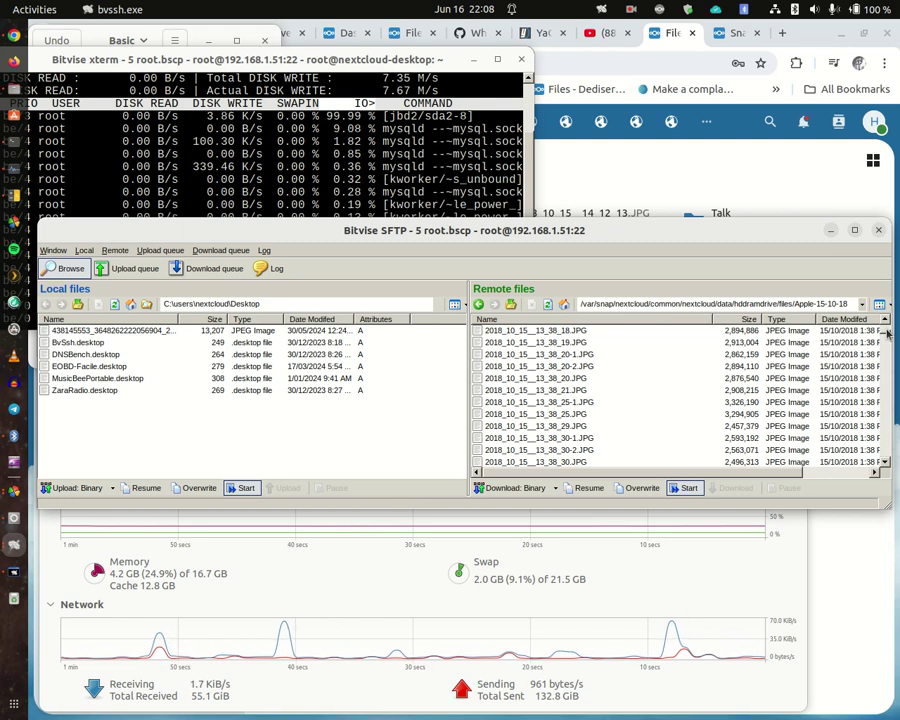
pyautogui.scroll(4, 882, 370)
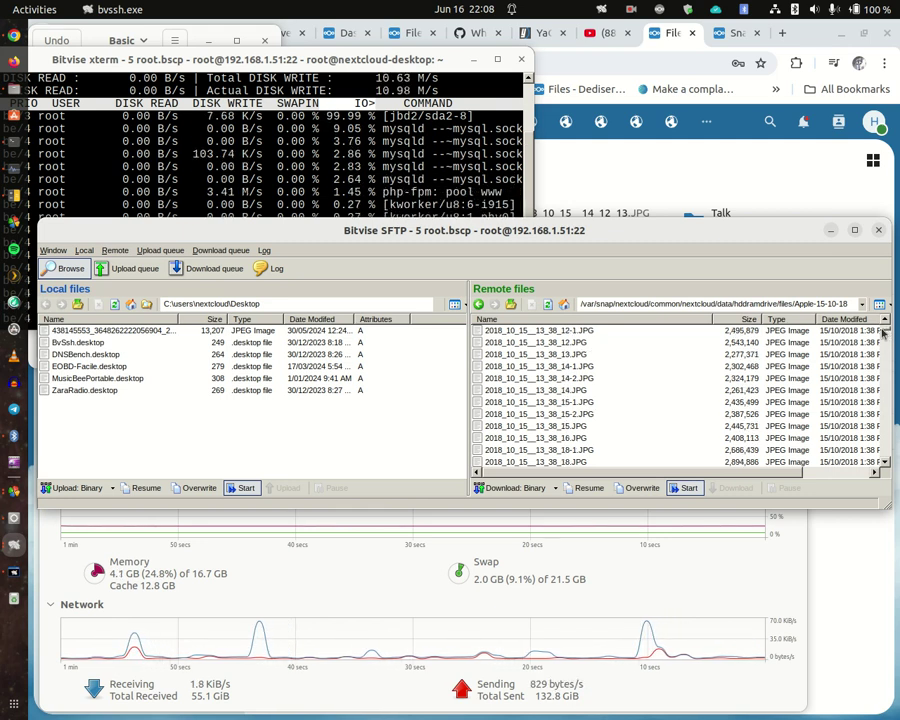
pyautogui.scroll(2, 883, 330)
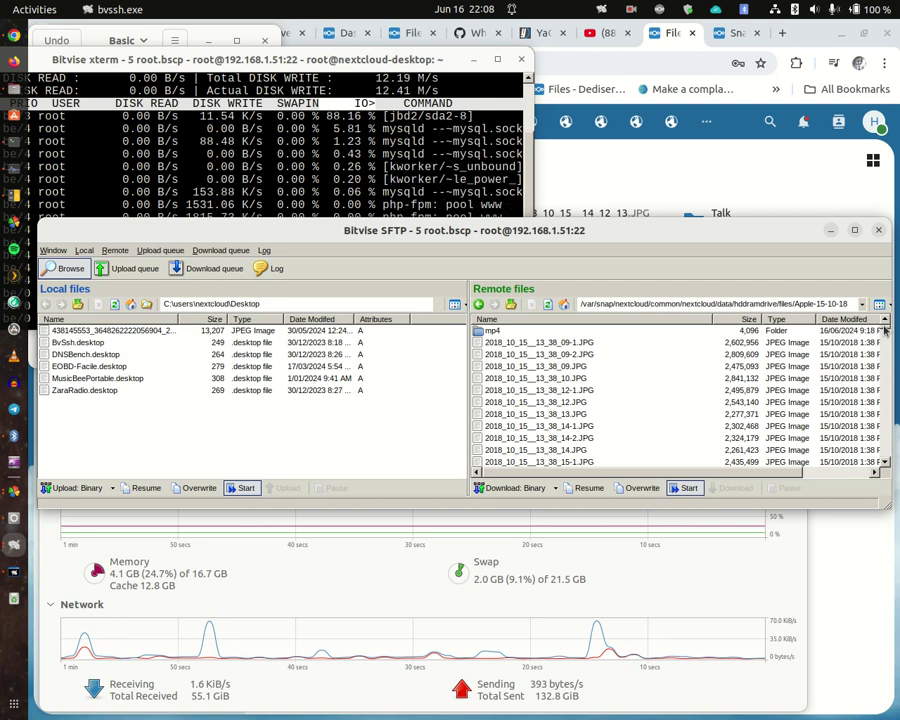
pyautogui.scroll(-15, 874, 460)
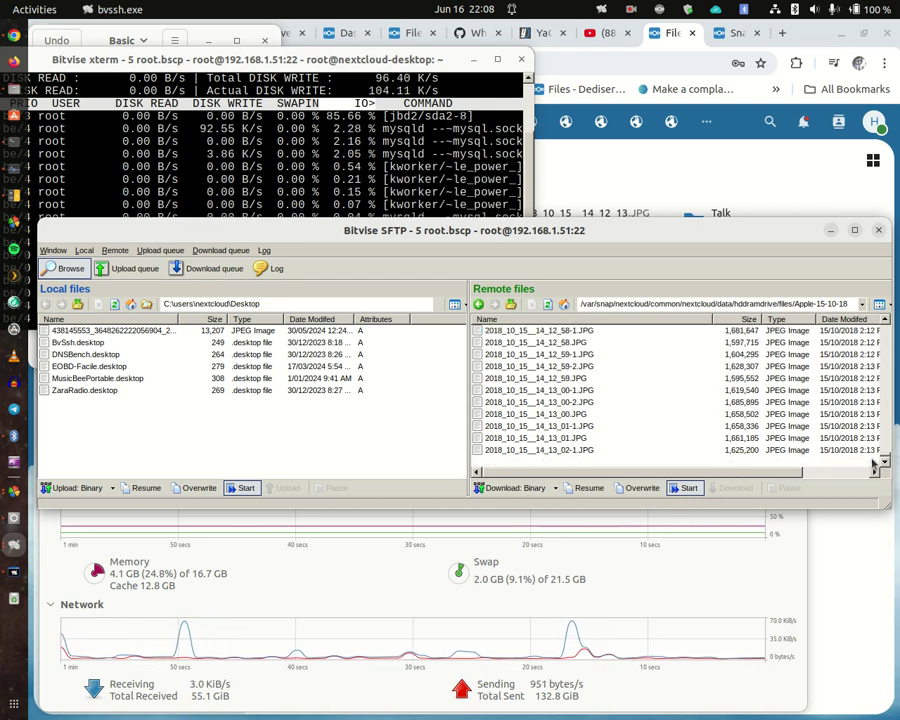
pyautogui.scroll(1, 585, 422)
pyautogui.scroll(-1, 580, 421)
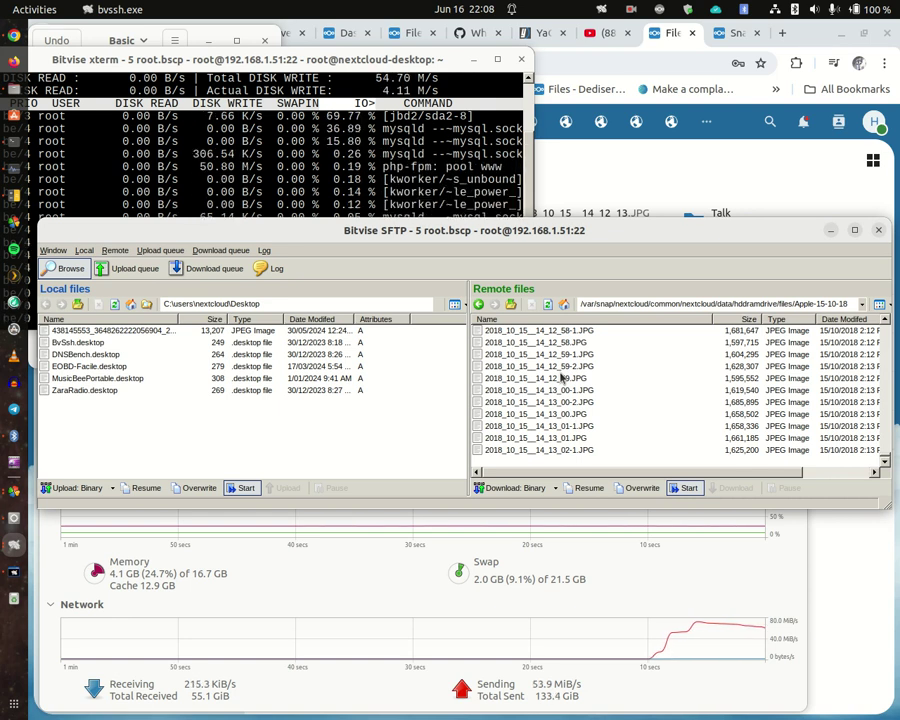
# - Open the Nextcloud client's main dialog and examine hddramdrive's sync progress and the Network error 5 entries for Apple-15-10-18
pyautogui.click(659, 9)
pyautogui.click(650, 41)
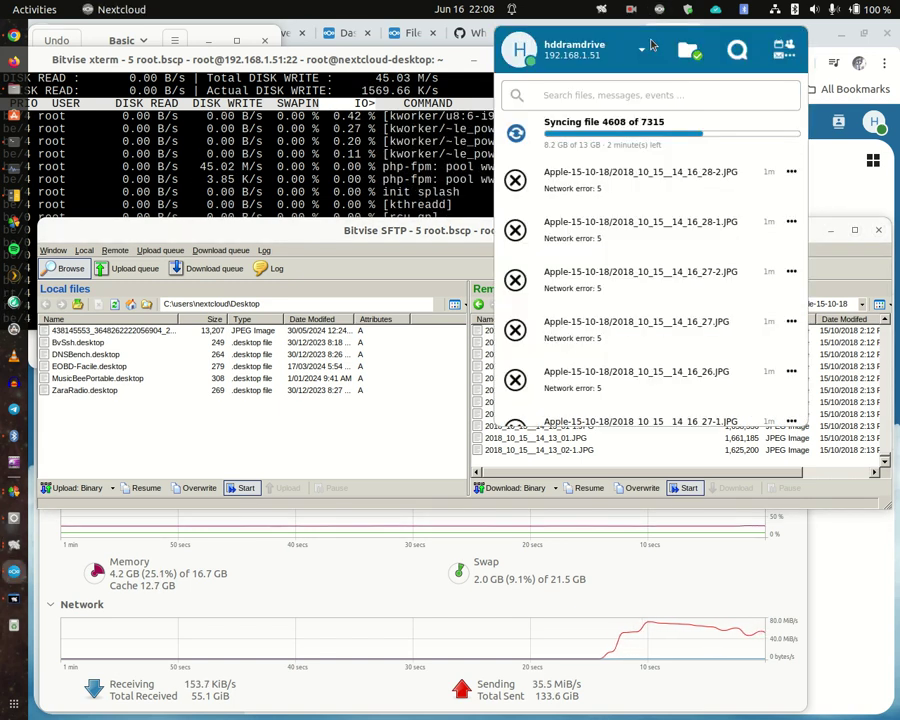
pyautogui.scroll(-3, 635, 160)
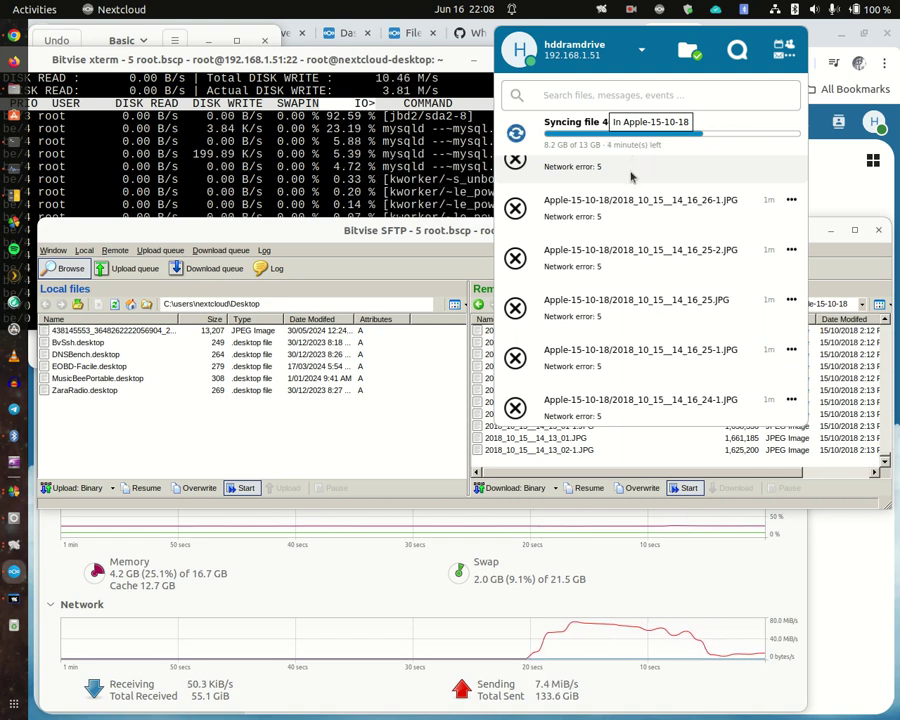
pyautogui.scroll(2, 636, 204)
pyautogui.scroll(2, 633, 204)
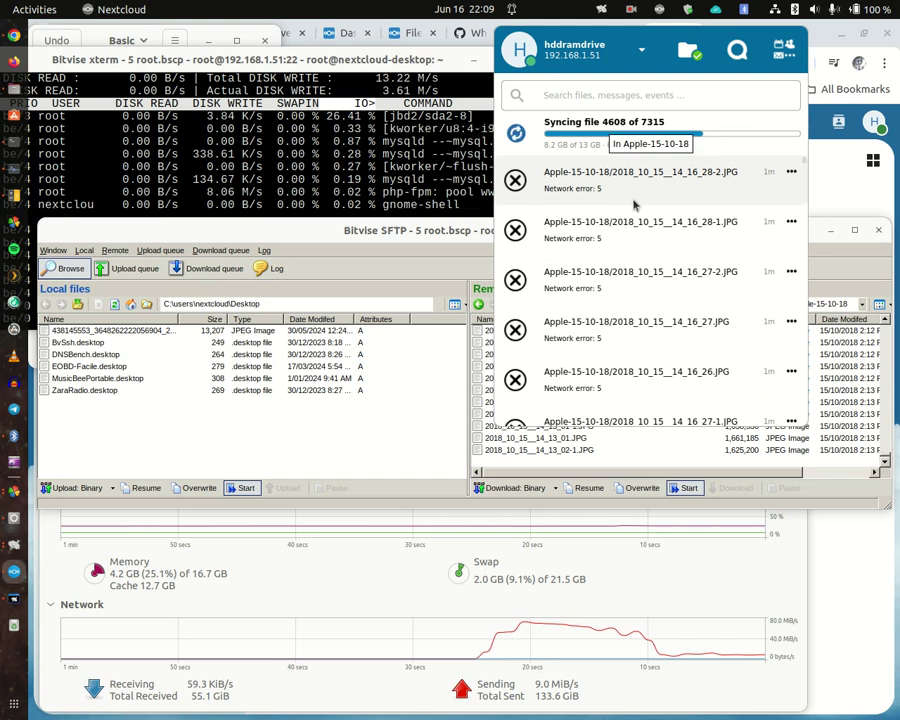
pyautogui.scroll(-3, 633, 204)
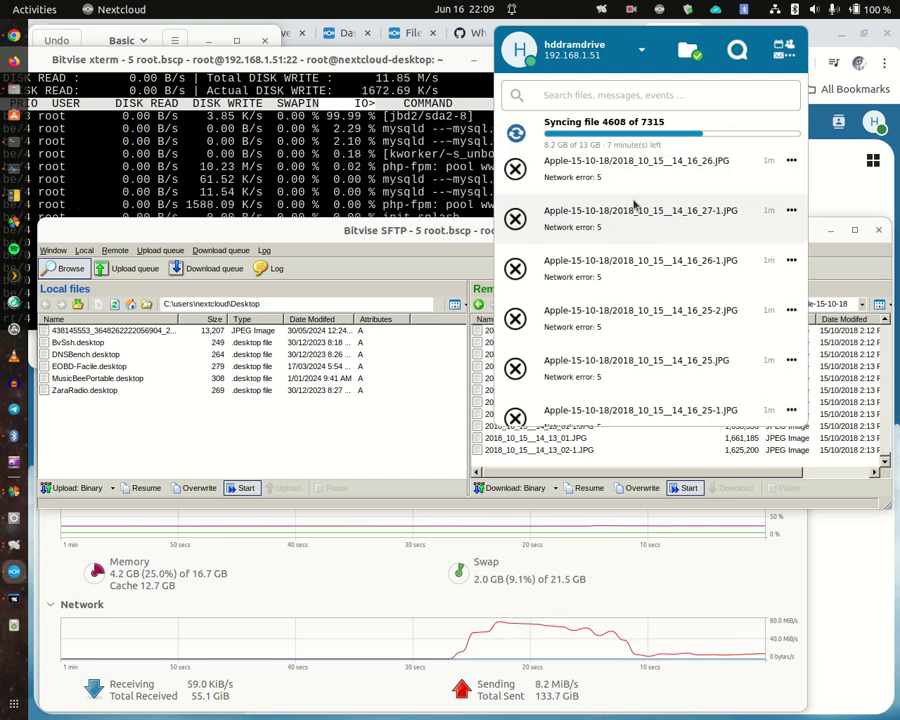
pyautogui.scroll(3, 633, 204)
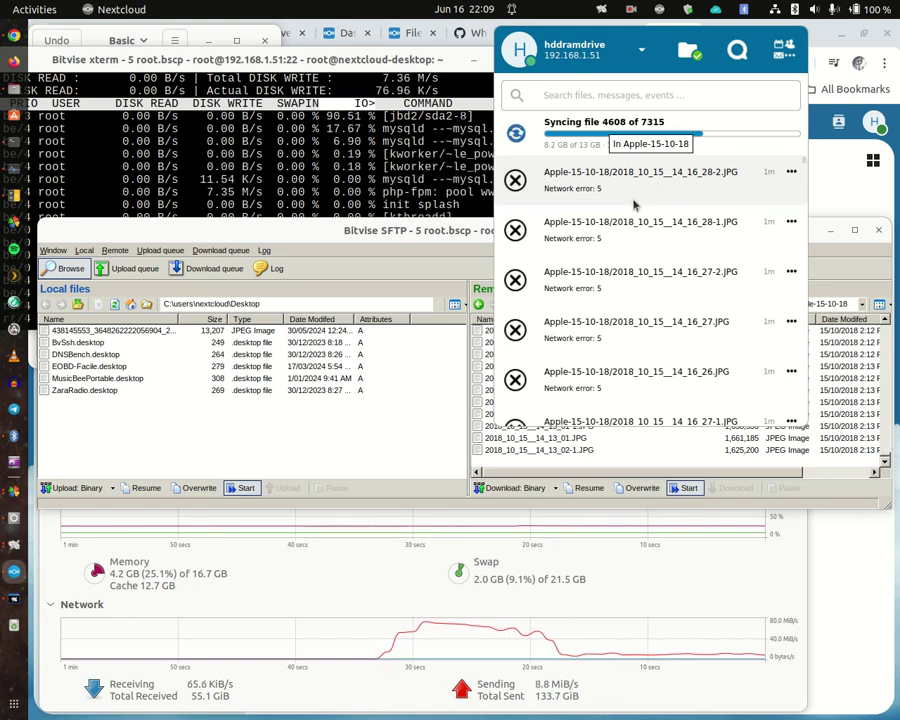
pyautogui.scroll(-2, 633, 204)
pyautogui.scroll(2, 633, 204)
pyautogui.scroll(-2, 633, 204)
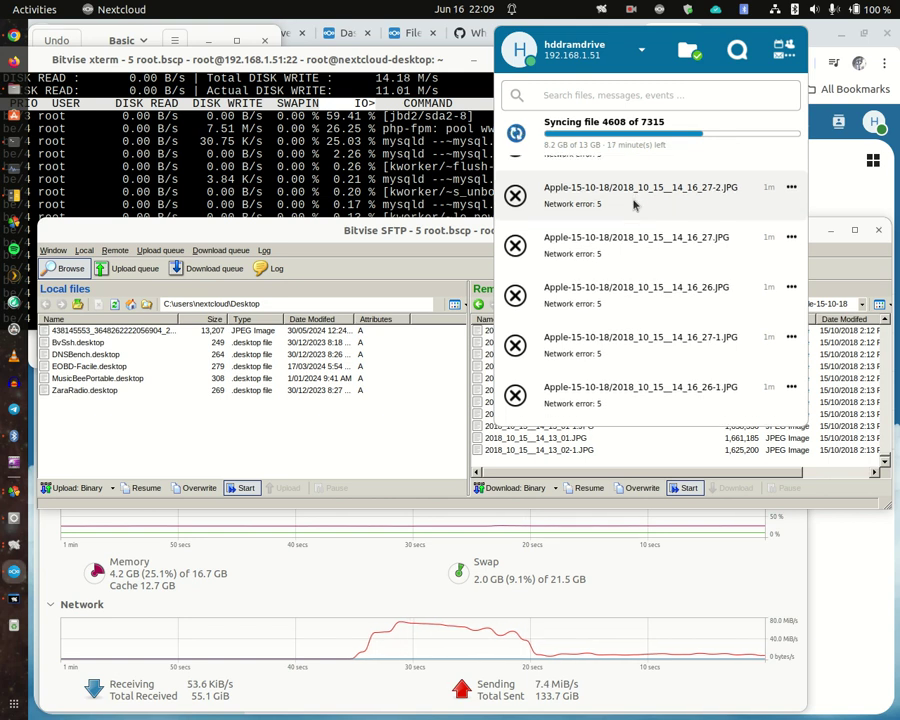
pyautogui.scroll(2, 633, 204)
pyautogui.scroll(-2, 633, 204)
pyautogui.scroll(2, 633, 204)
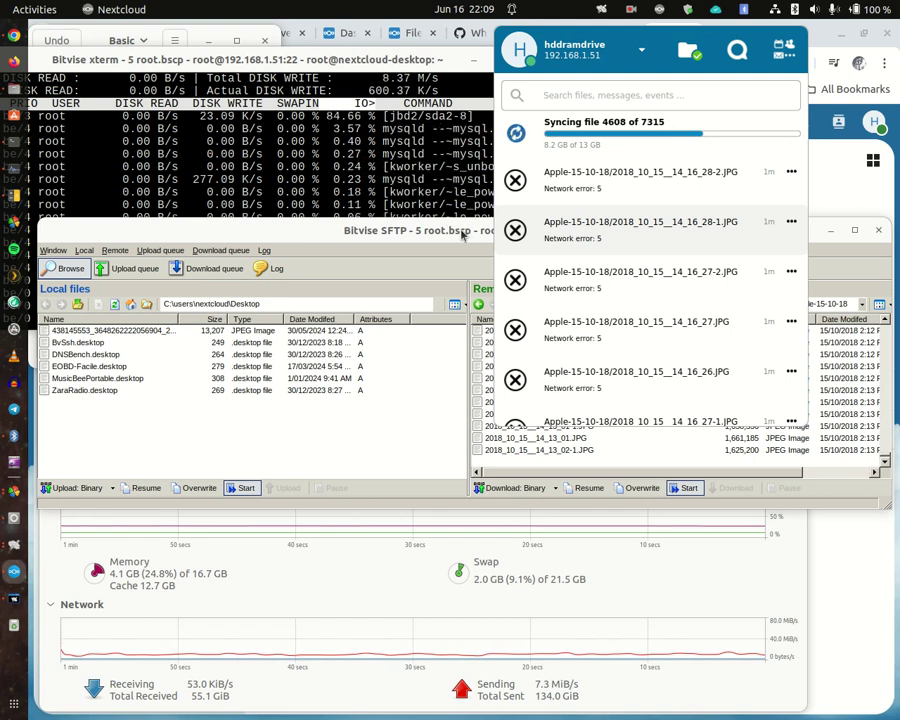
# - Switch back to Bitvise SFTP, refresh the files/Apple-15-10-18 listing, and check the last JPG files in it
pyautogui.click(462, 235)
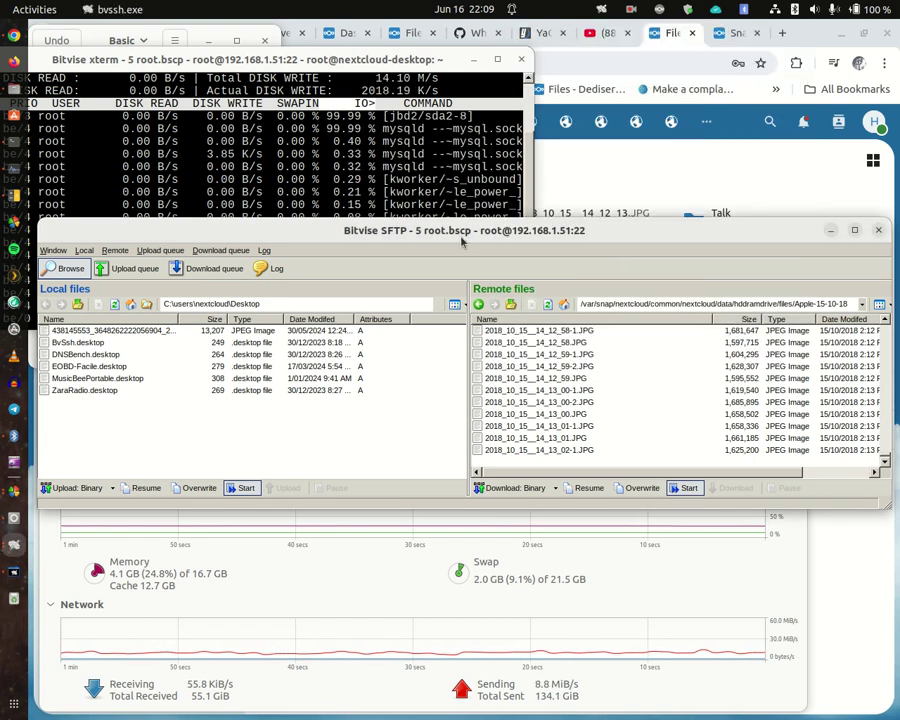
pyautogui.click(548, 301)
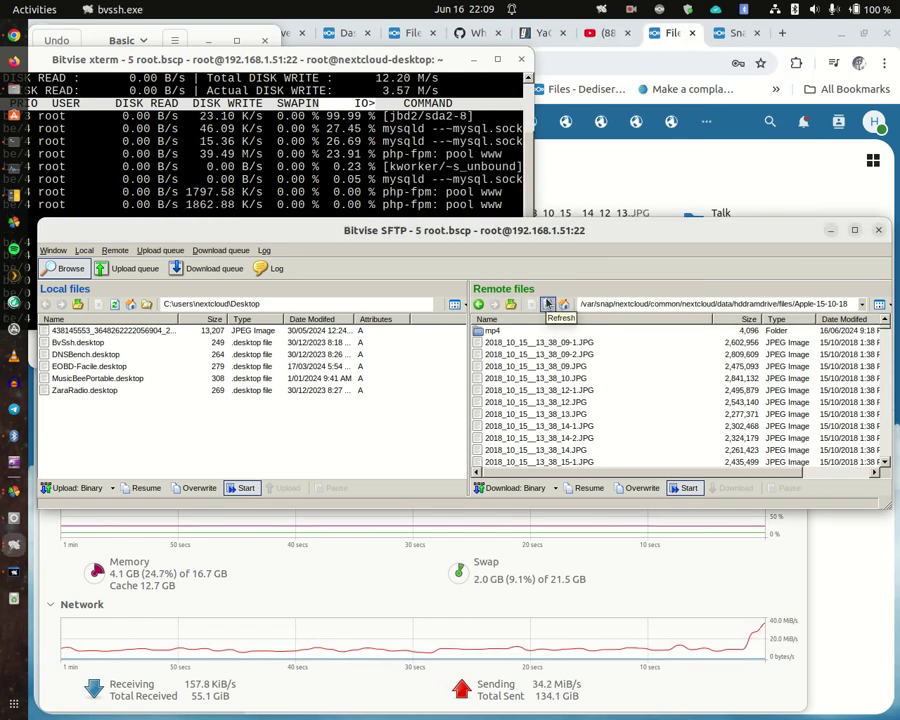
pyautogui.moveTo(884, 330); pyautogui.dragTo(866, 481)
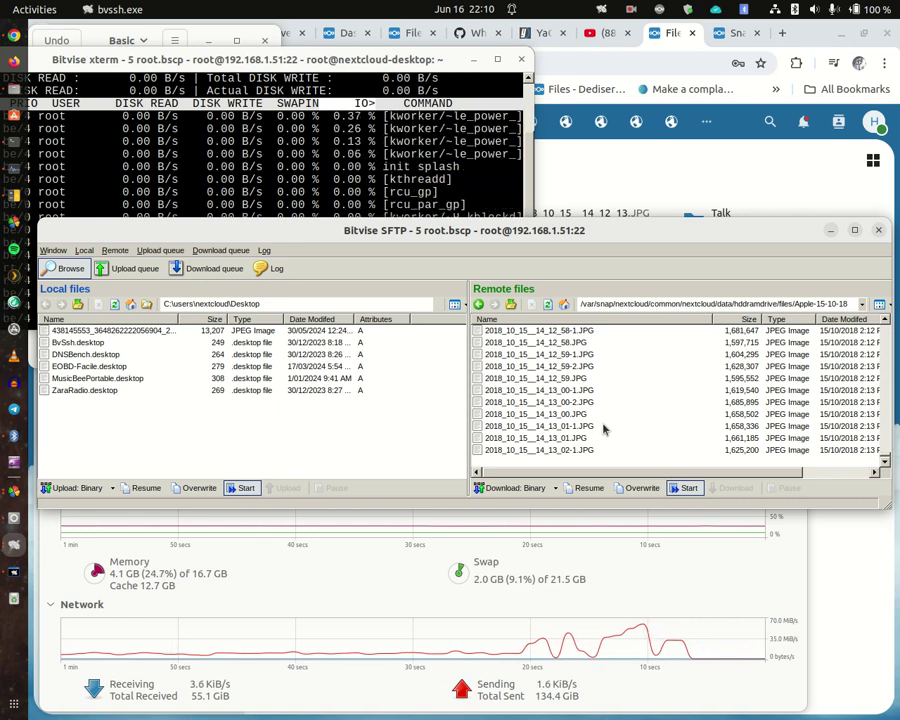
pyautogui.scroll(1, 600, 432)
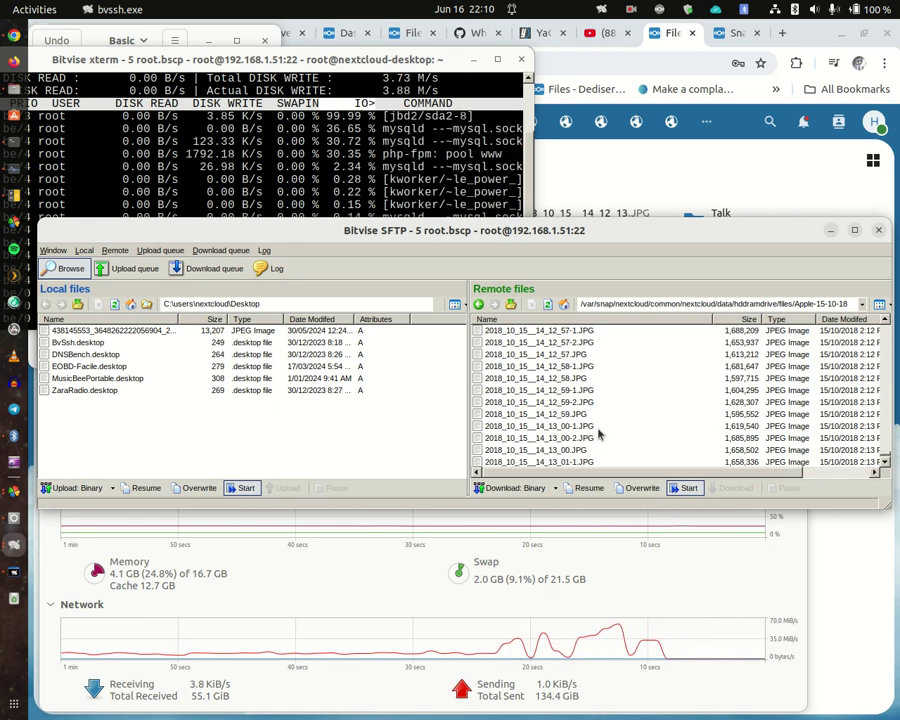
pyautogui.scroll(-1, 603, 425)
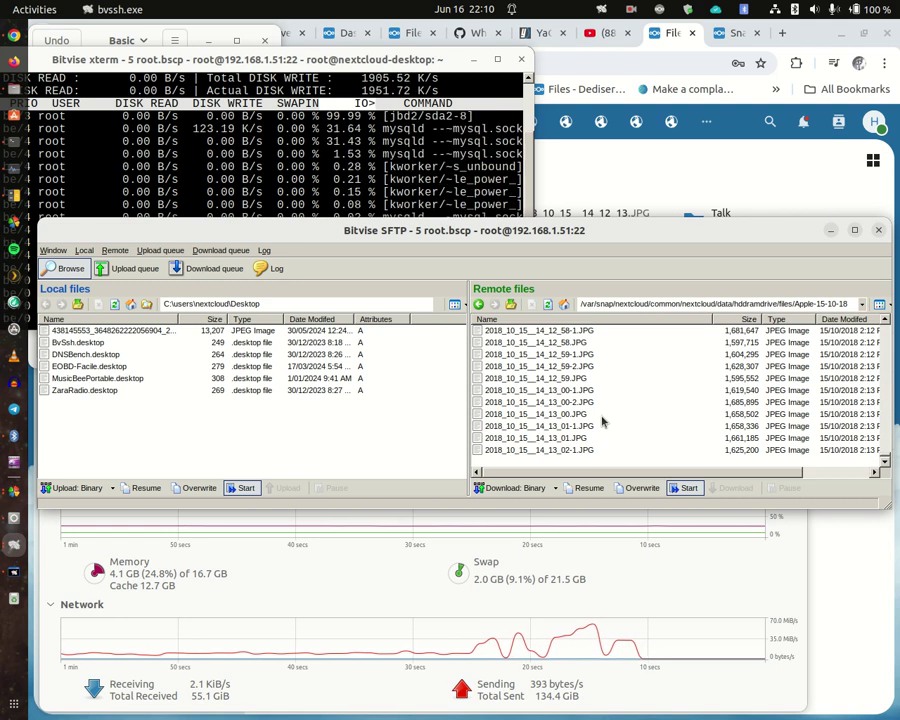
# - Refresh the remote files/Apple-15-10-18 listing, look through its JPG files to the end, and refresh again to check the last entries
pyautogui.click(548, 305)
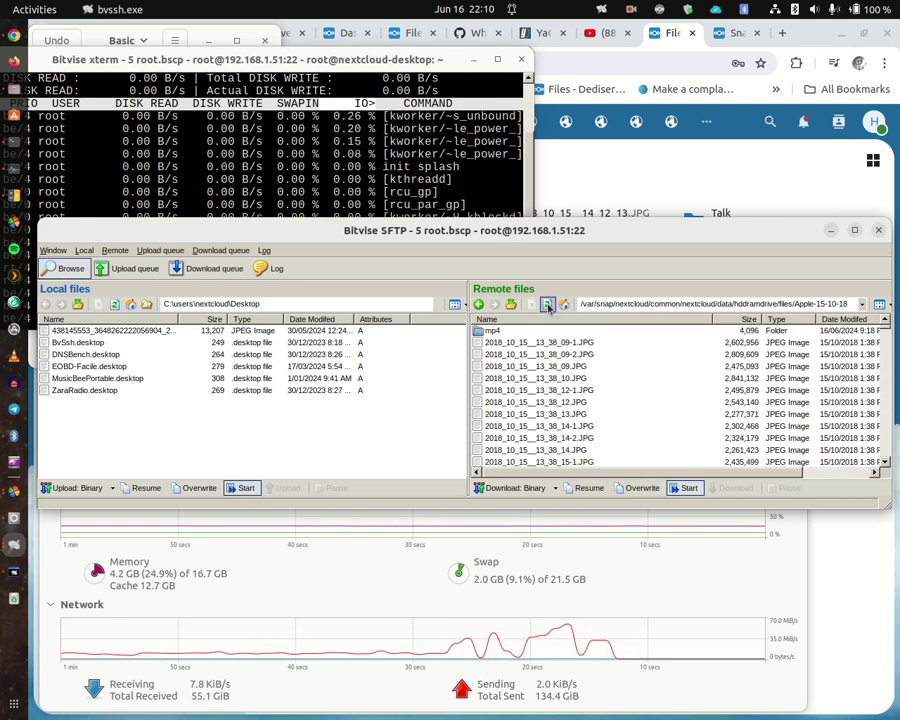
pyautogui.scroll(-10, 572, 368)
pyautogui.scroll(-20, 572, 368)
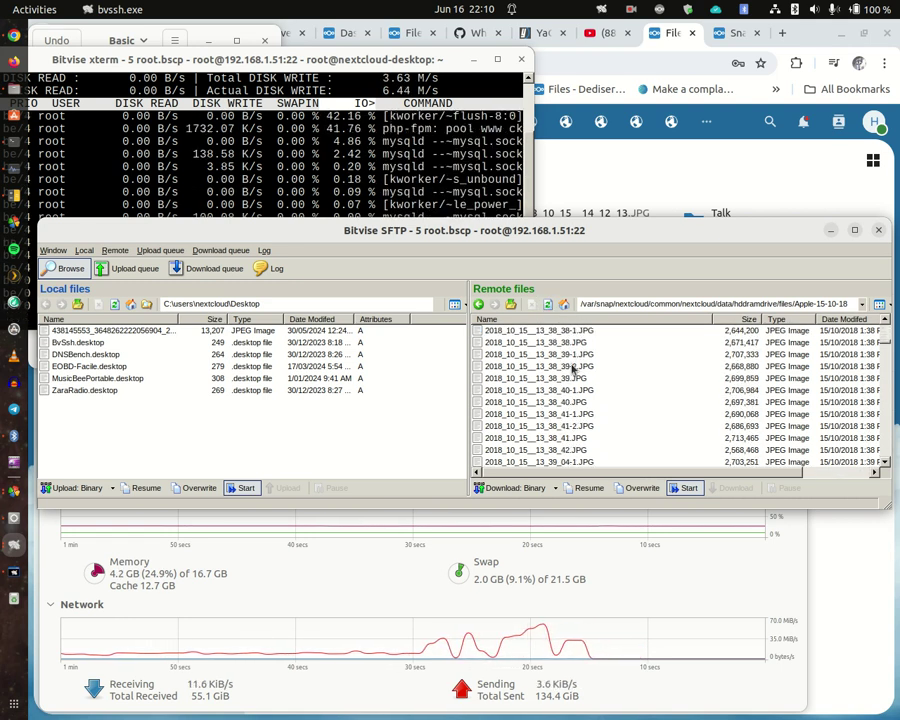
pyautogui.scroll(-1, 776, 369)
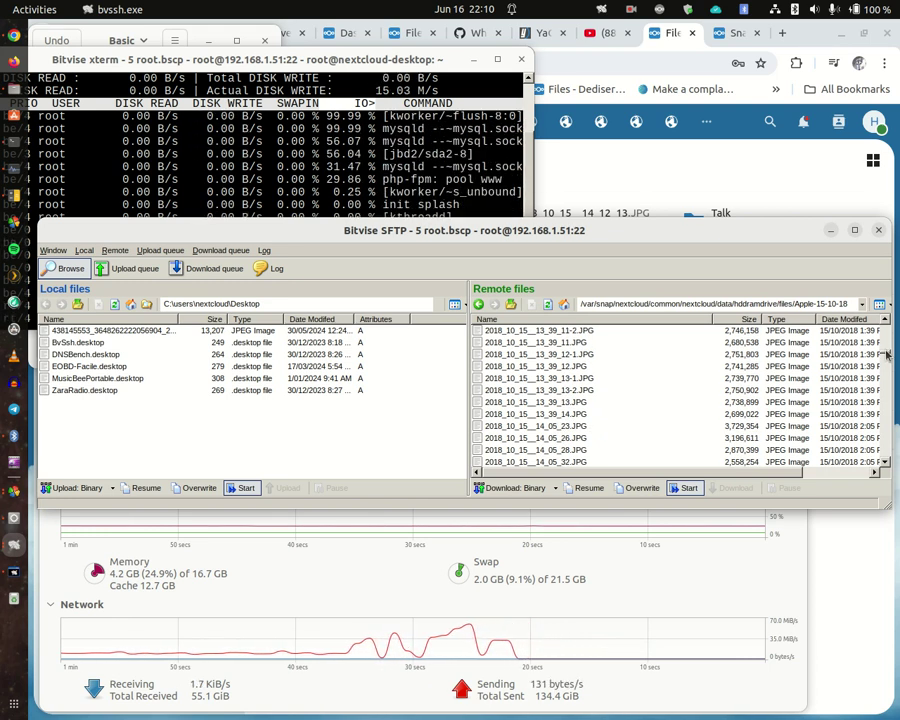
pyautogui.scroll(-5, 592, 431)
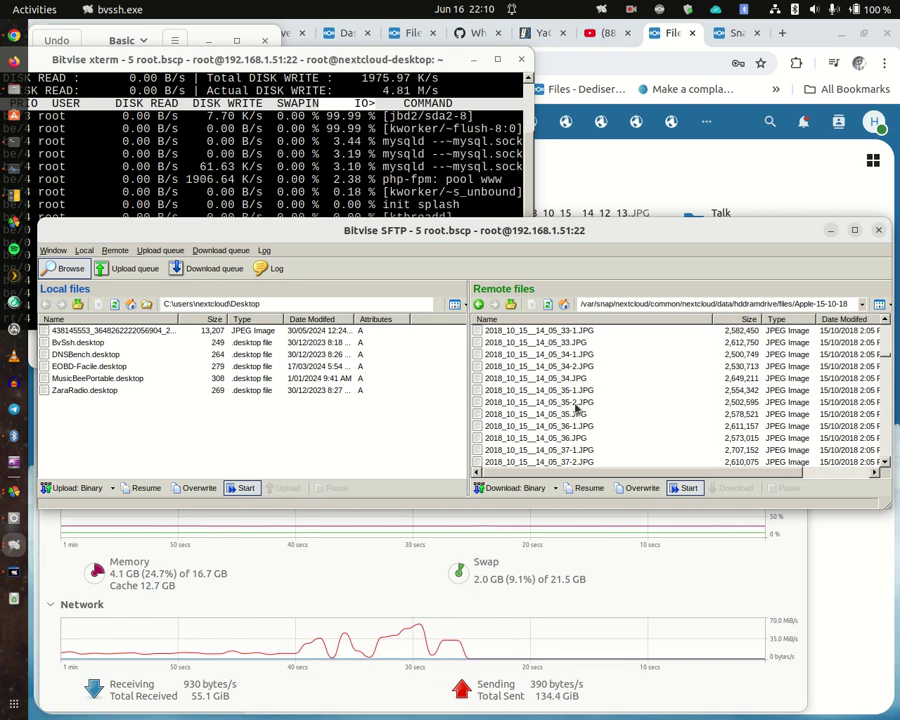
pyautogui.scroll(-10, 566, 430)
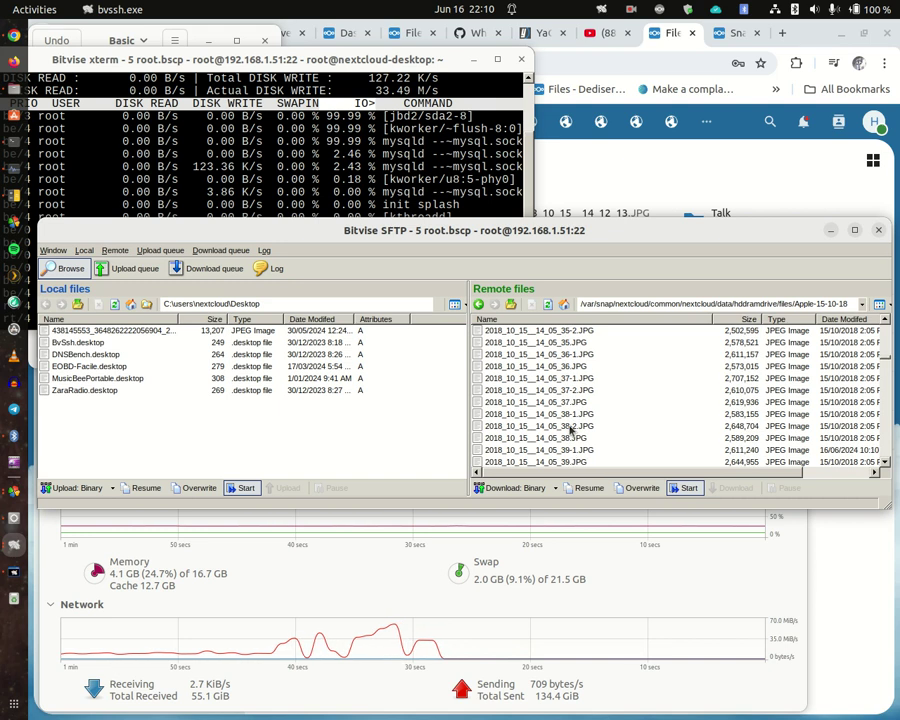
pyautogui.scroll(-15, 570, 430)
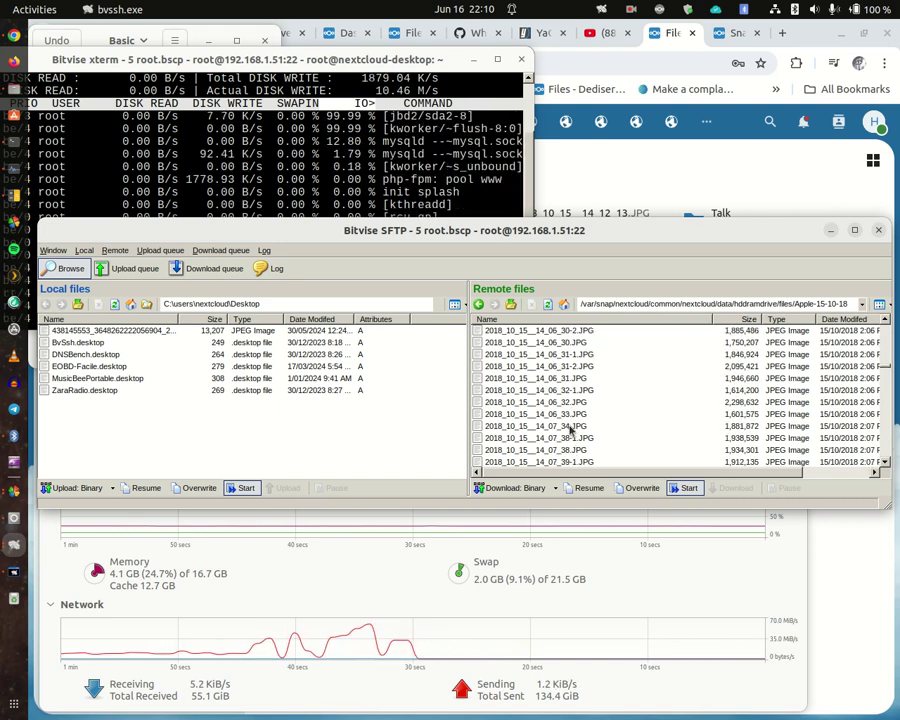
pyautogui.scroll(-15, 570, 430)
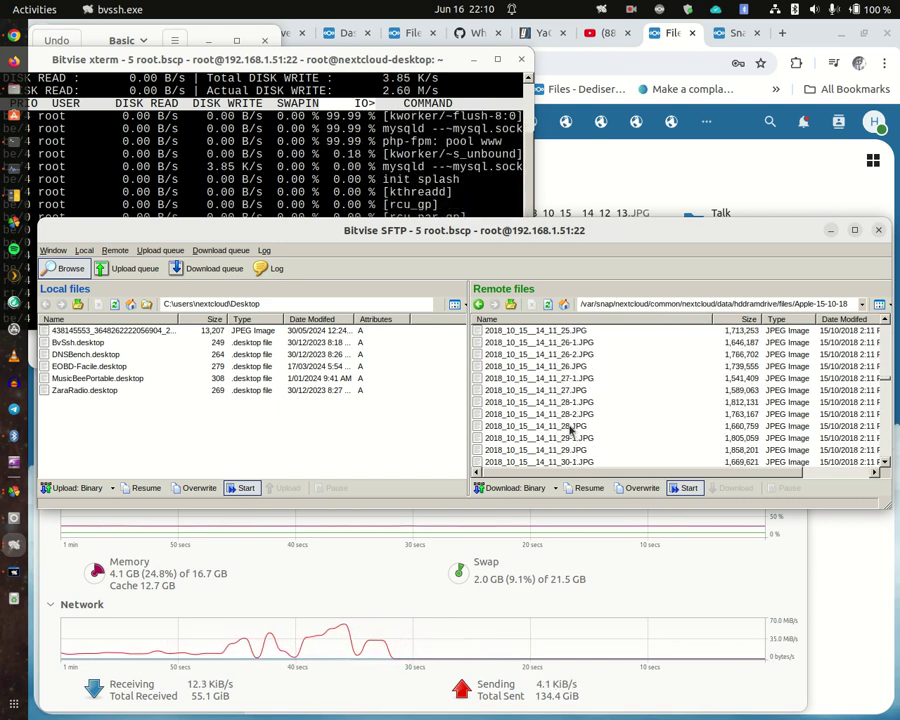
pyautogui.scroll(-15, 600, 420)
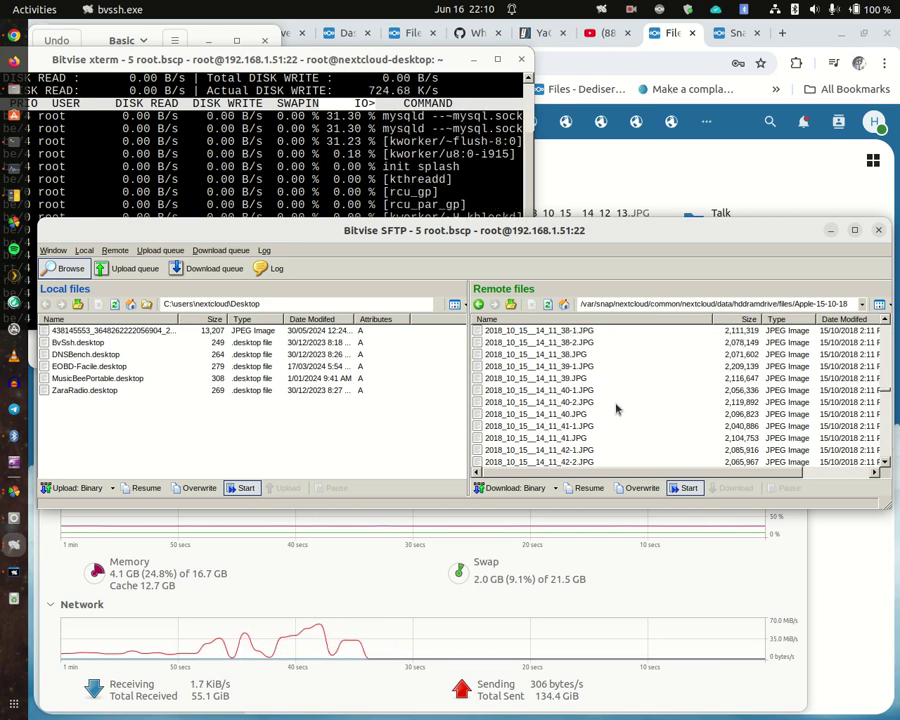
pyautogui.scroll(-12, 615, 405)
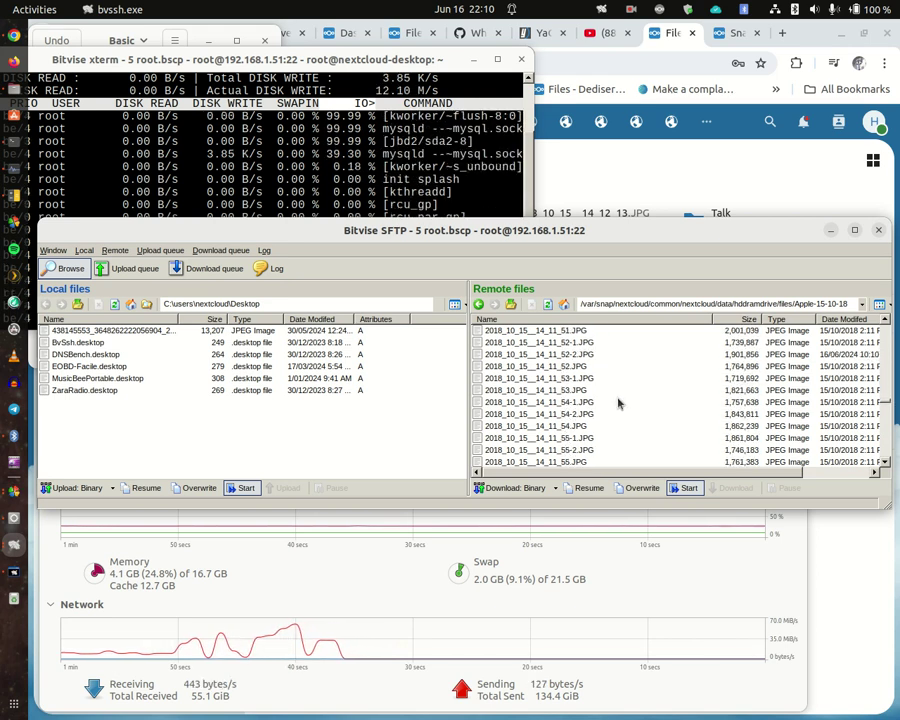
pyautogui.scroll(-12, 621, 400)
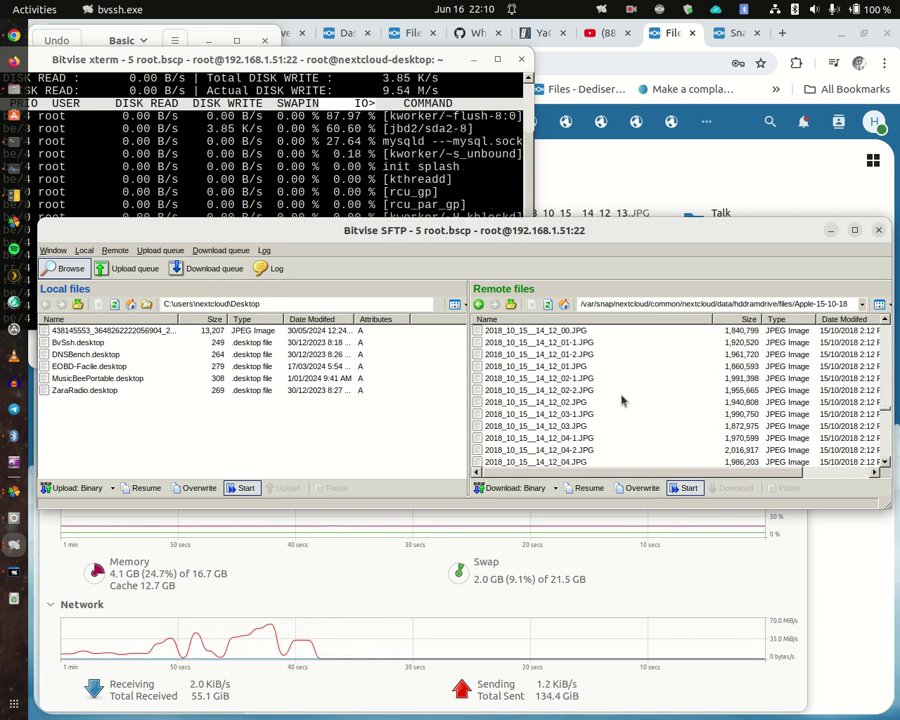
pyautogui.scroll(-3, 776, 404)
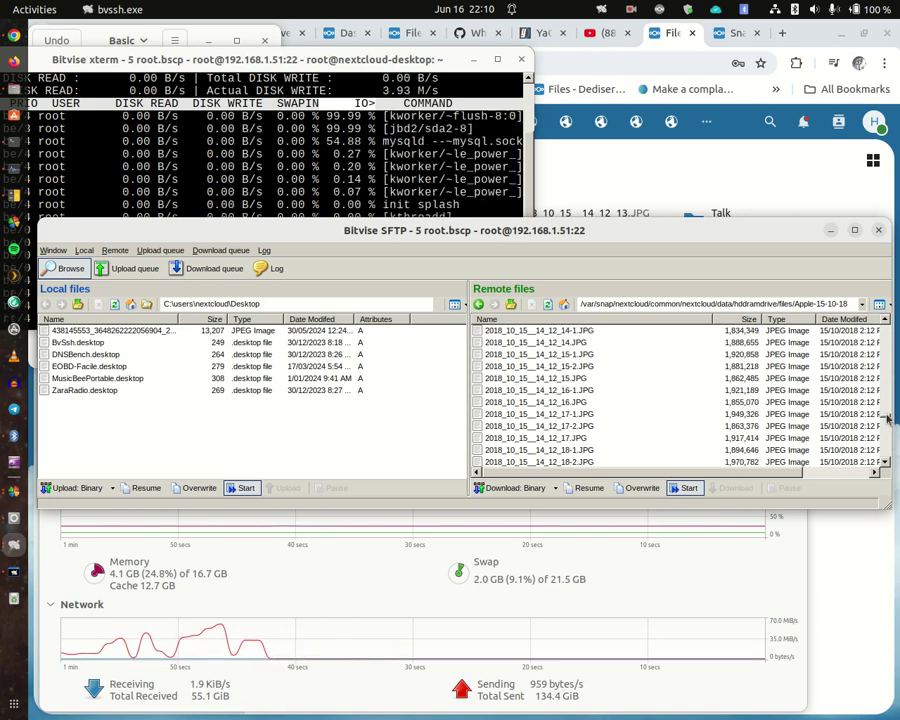
pyautogui.moveTo(887, 418); pyautogui.dragTo(886, 440)
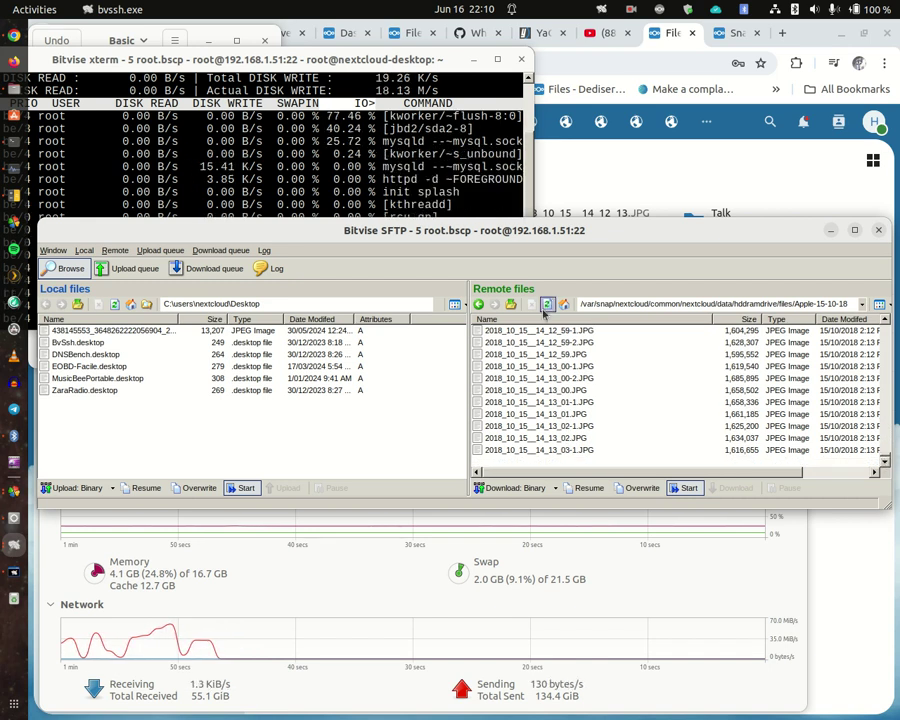
pyautogui.click(546, 304)
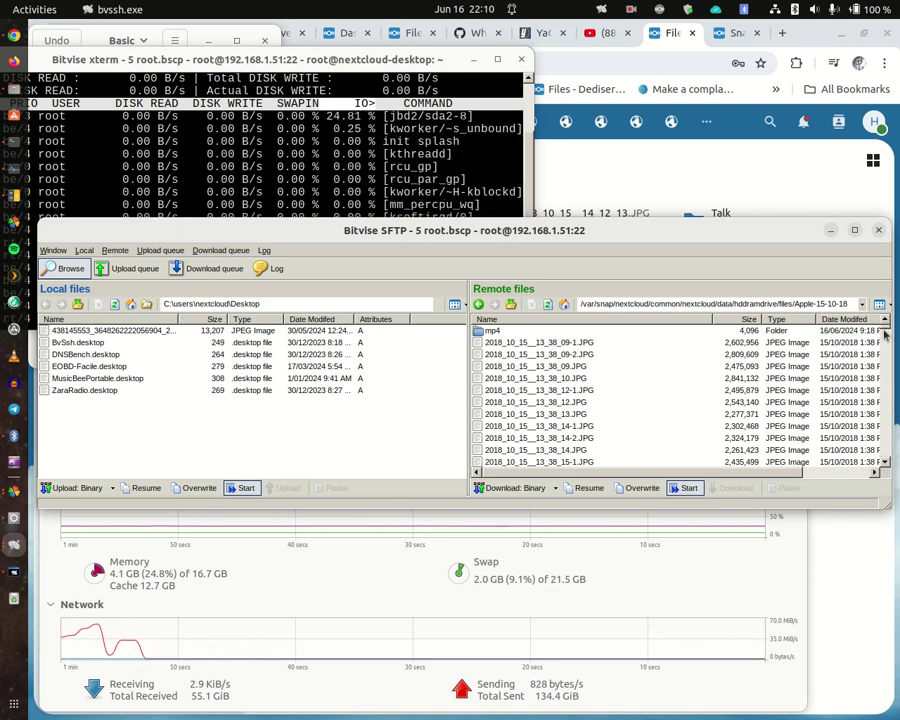
pyautogui.moveTo(884, 336); pyautogui.dragTo(872, 463)
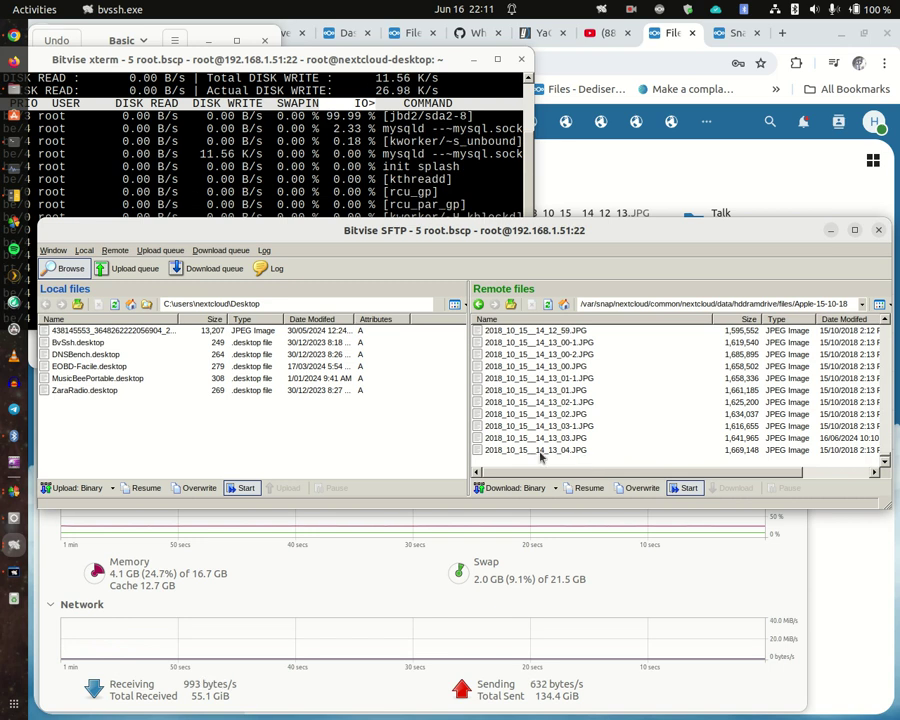
# - Open the Nextcloud client's main dialog and take a full-screen screenshot of hddramdrive's sync progress and Network error 5 entries
pyautogui.click(660, 10)
pyautogui.click(652, 40)
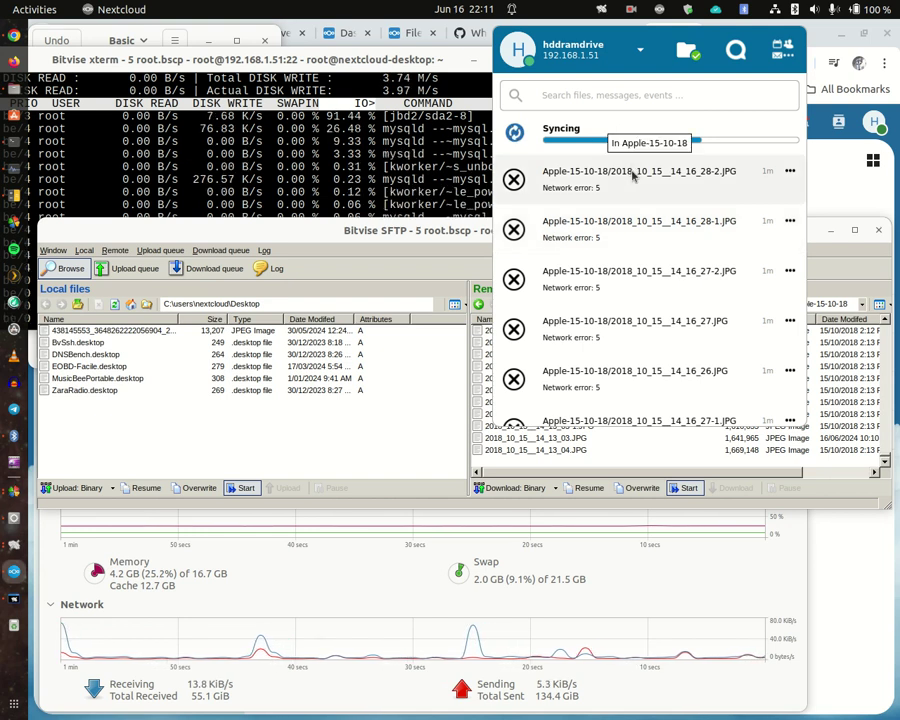
pyautogui.press('Print')
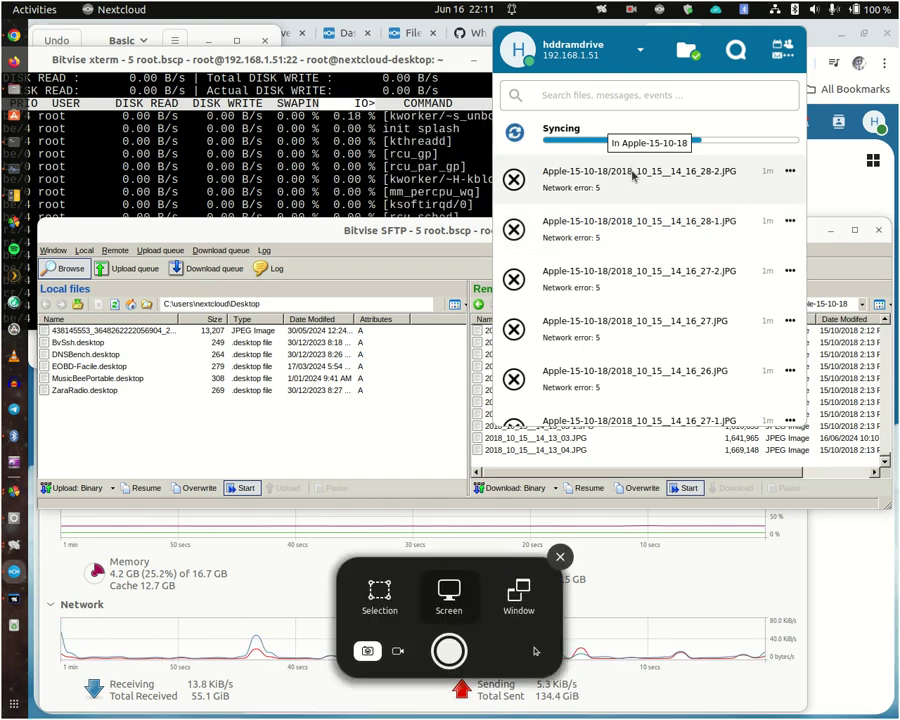
pyautogui.press('Return')
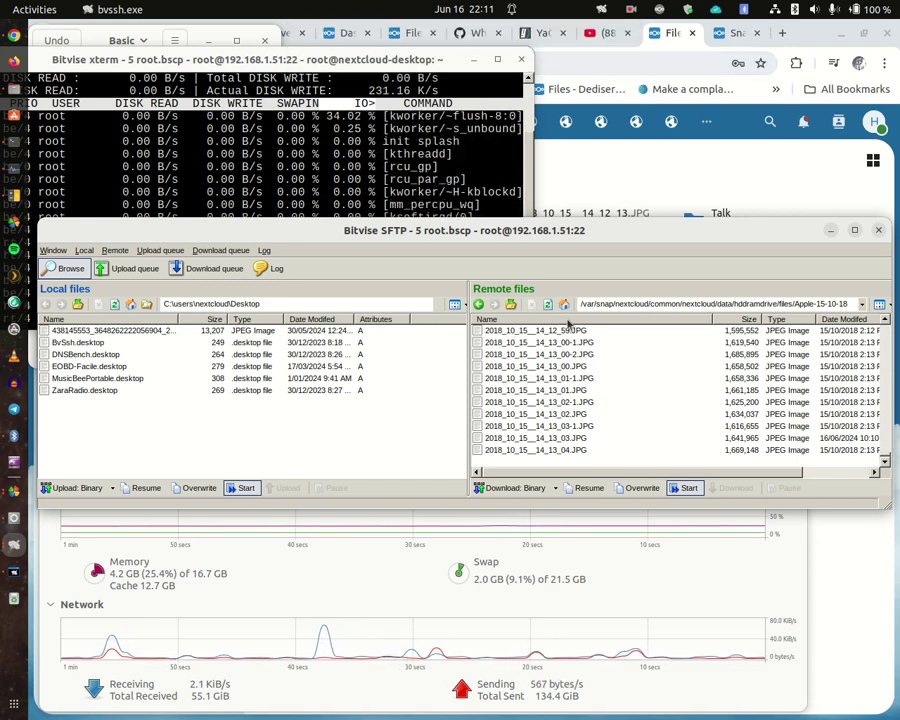
# - Bring System Monitor and the Bitvise xterm to the front, then check hddramdrive's sync progress in the Nextcloud client's main dialog
pyautogui.click(560, 572)
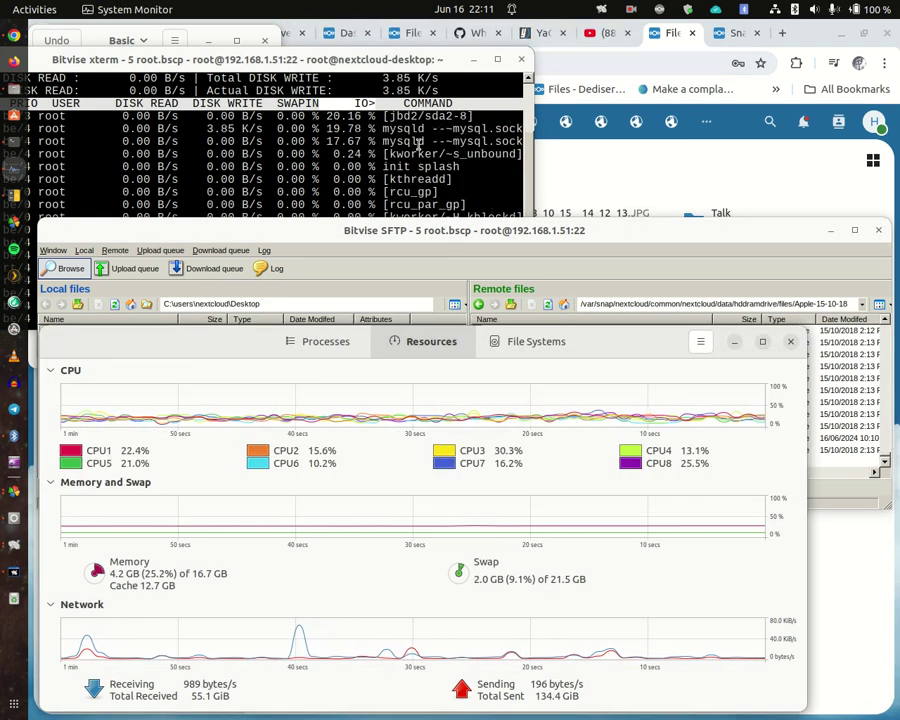
pyautogui.click(418, 143)
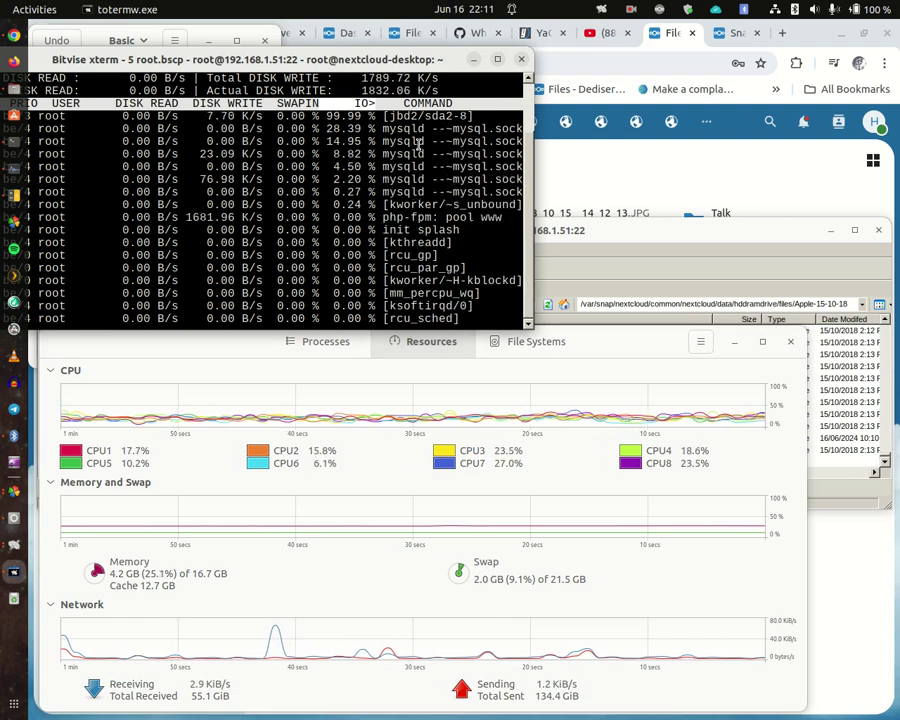
pyautogui.click(659, 9)
pyautogui.click(651, 44)
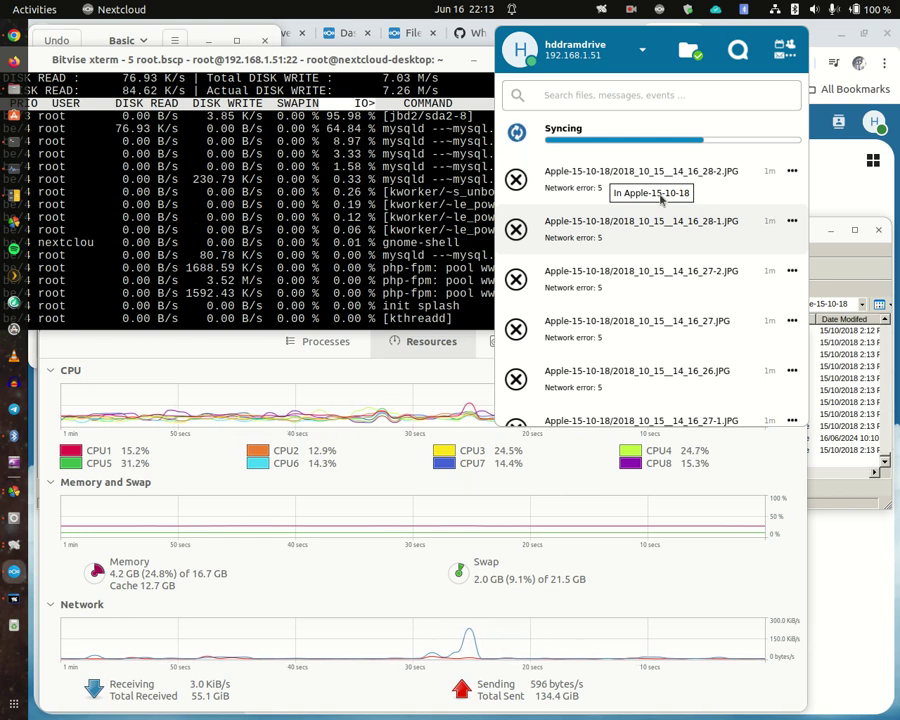
# - Switch to Chrome, reload the Nextcloud Files page to check the Apple-15-10-18 folder's size, and open that folder
pyautogui.click(838, 179)
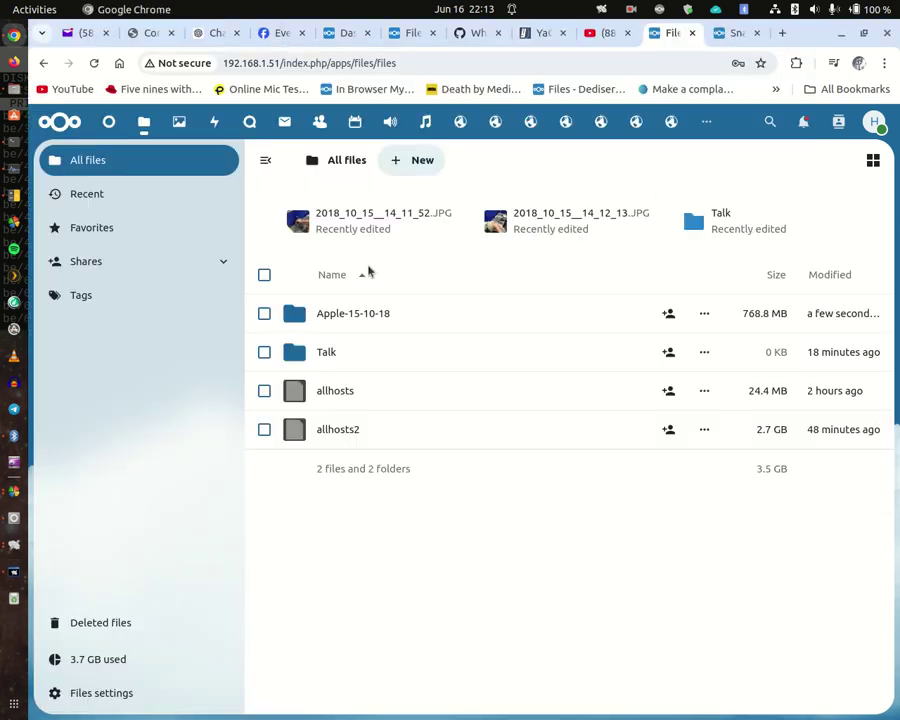
pyautogui.click(94, 64)
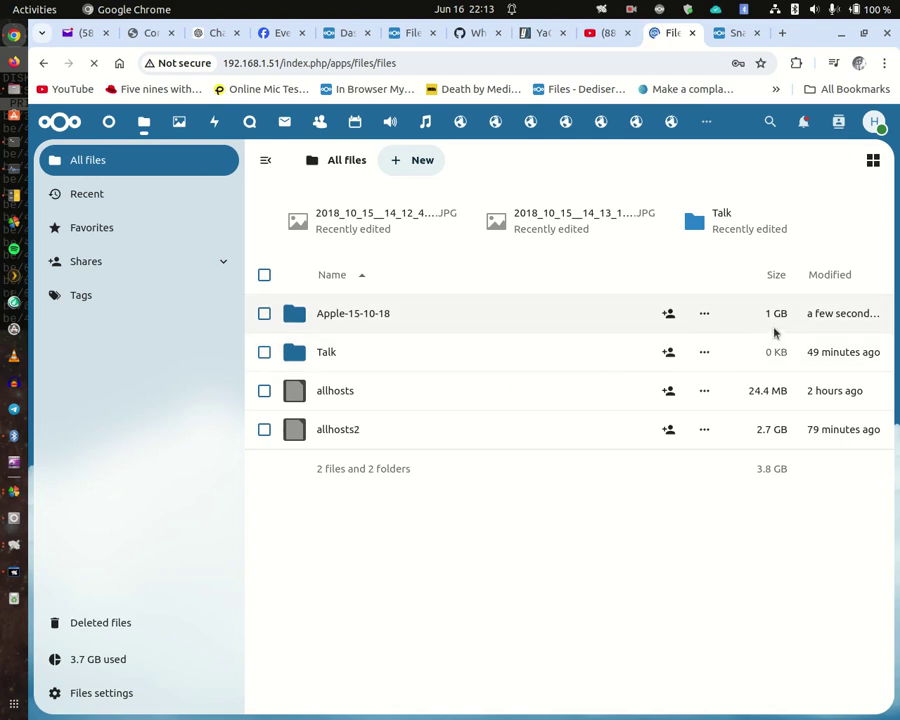
pyautogui.click(352, 316)
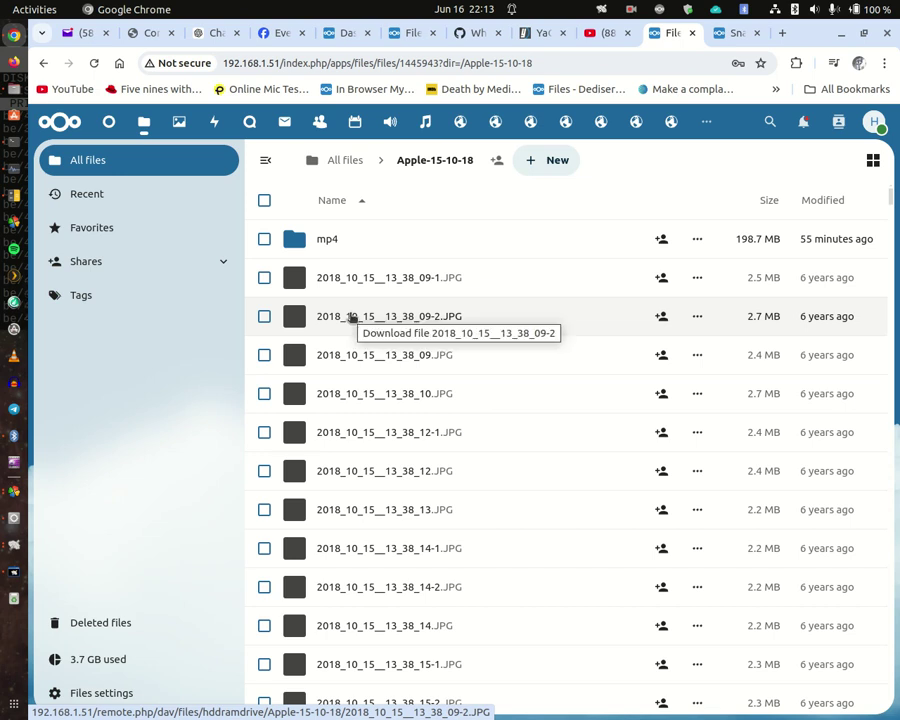
# - Open Nextcloud Photos and browse the October 2018 pictures while checking the server's disk activity in the Bitvise xterm
pyautogui.click(14, 570)
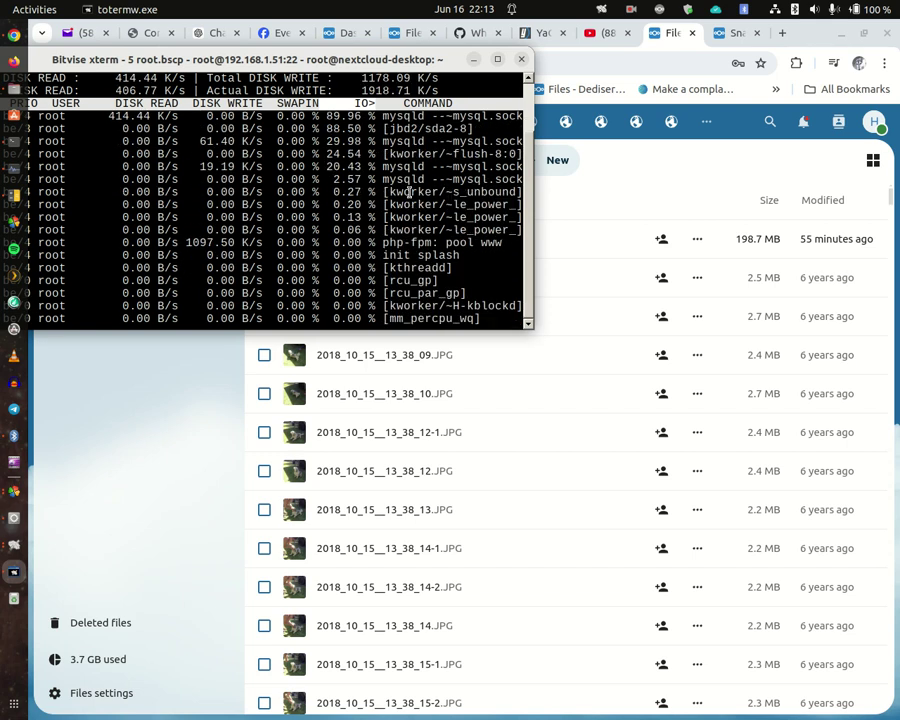
pyautogui.click(474, 60)
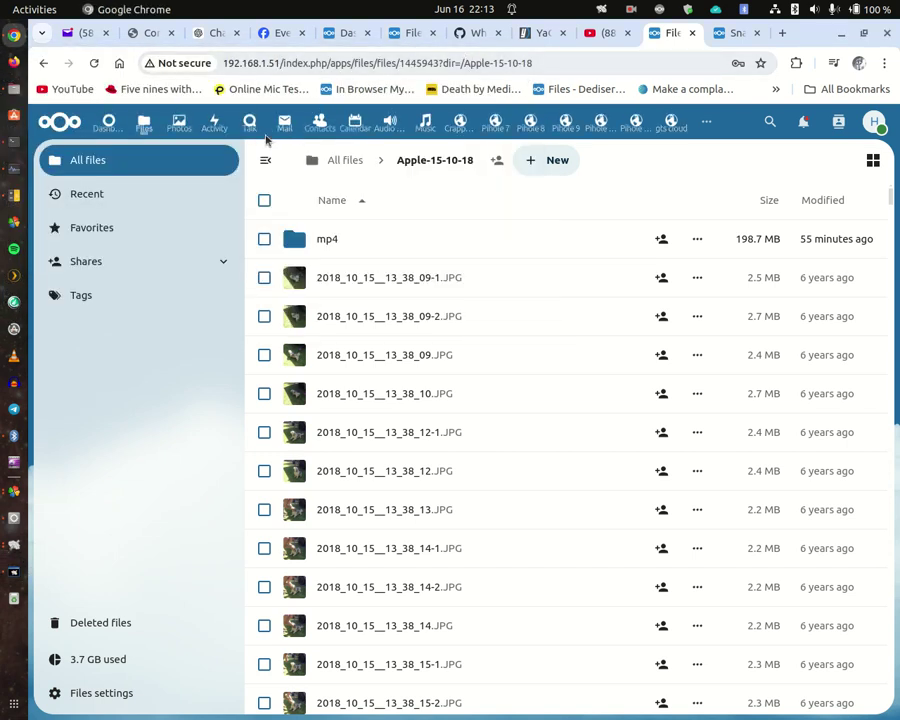
pyautogui.click(180, 120)
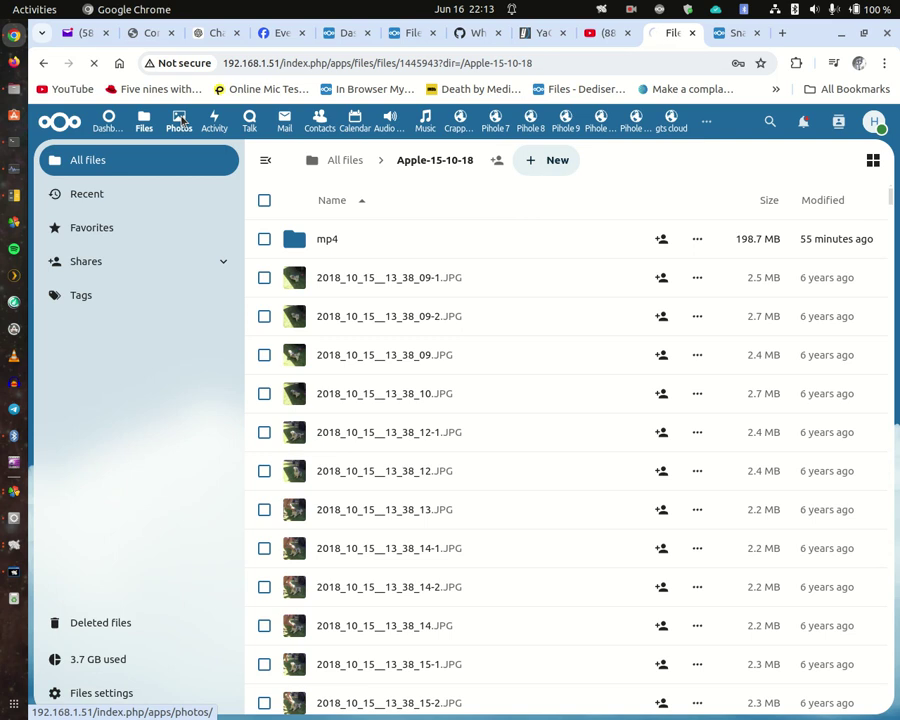
pyautogui.click(22, 576)
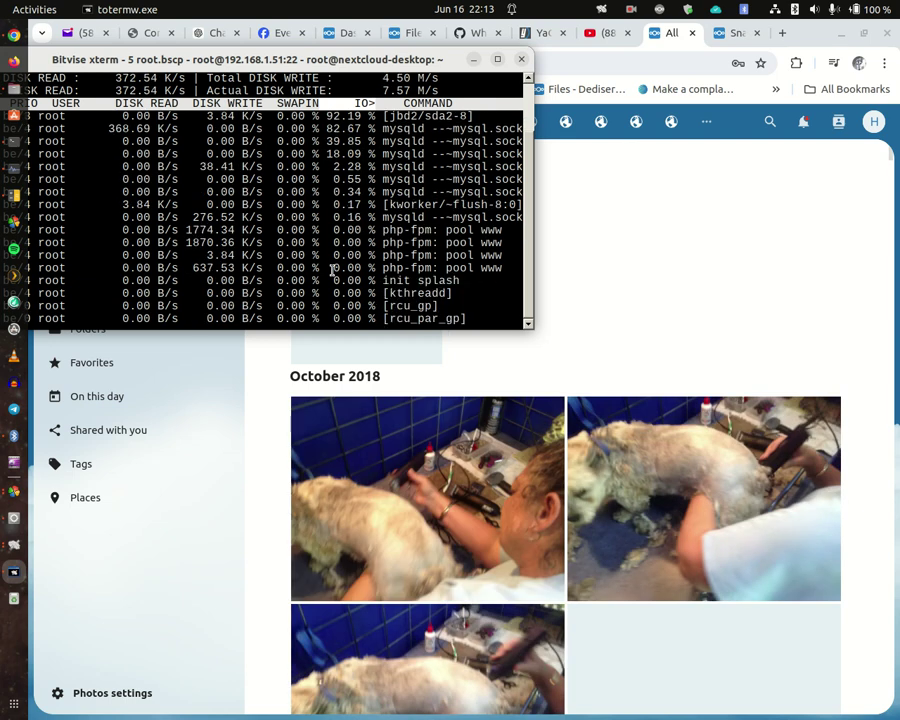
pyautogui.scroll(-5, 582, 458)
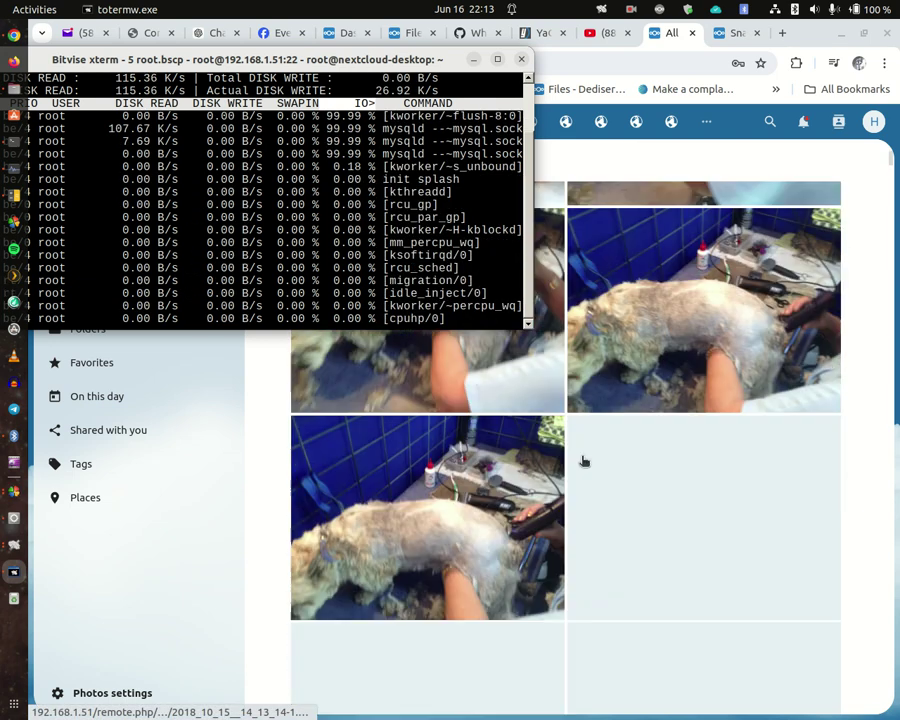
pyautogui.scroll(-1, 584, 460)
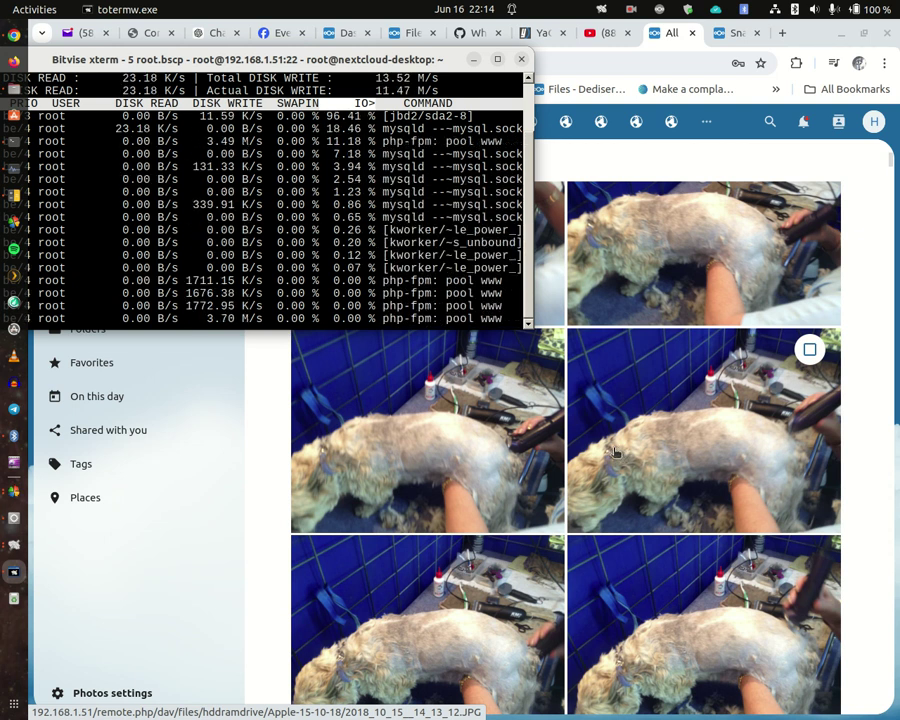
# - Reopen the Nextcloud client's main dialog to recheck hddramdrive's sync status and browse further through the October 2018 photos behind it
pyautogui.click(659, 9)
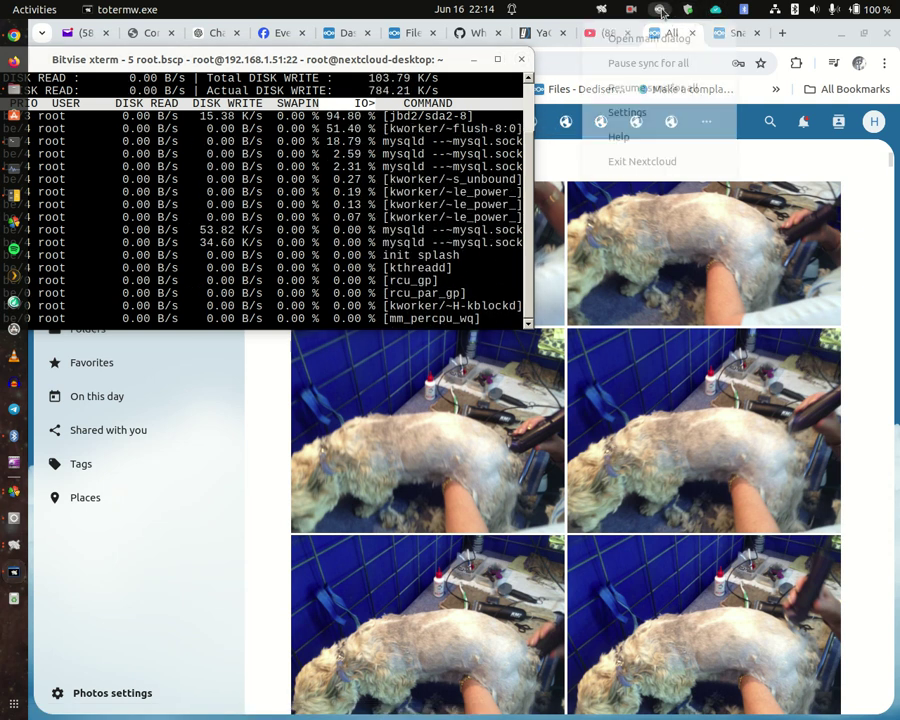
pyautogui.click(645, 40)
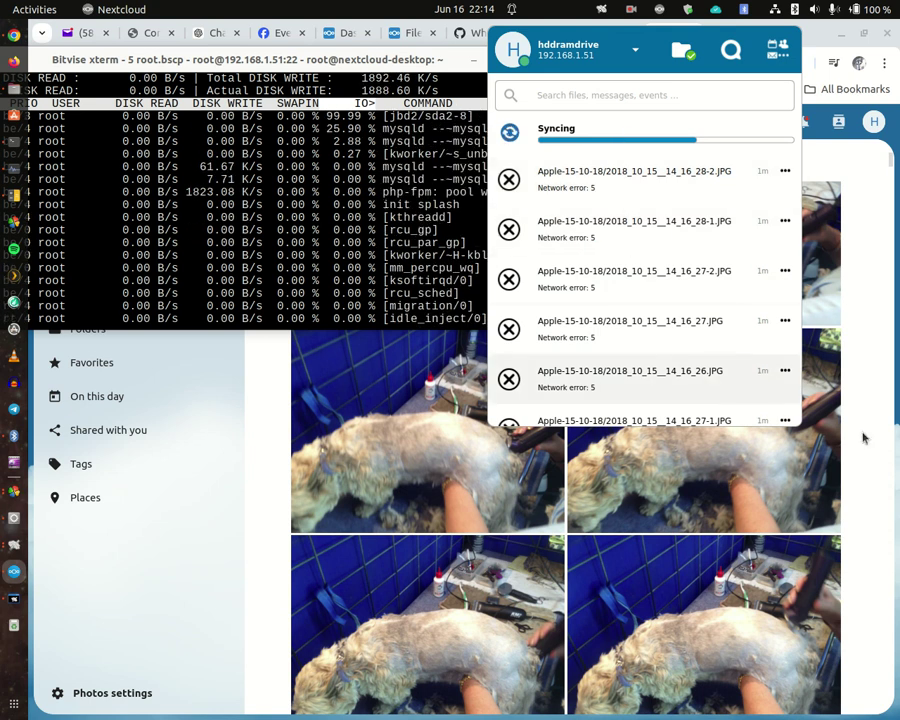
pyautogui.scroll(-3, 862, 436)
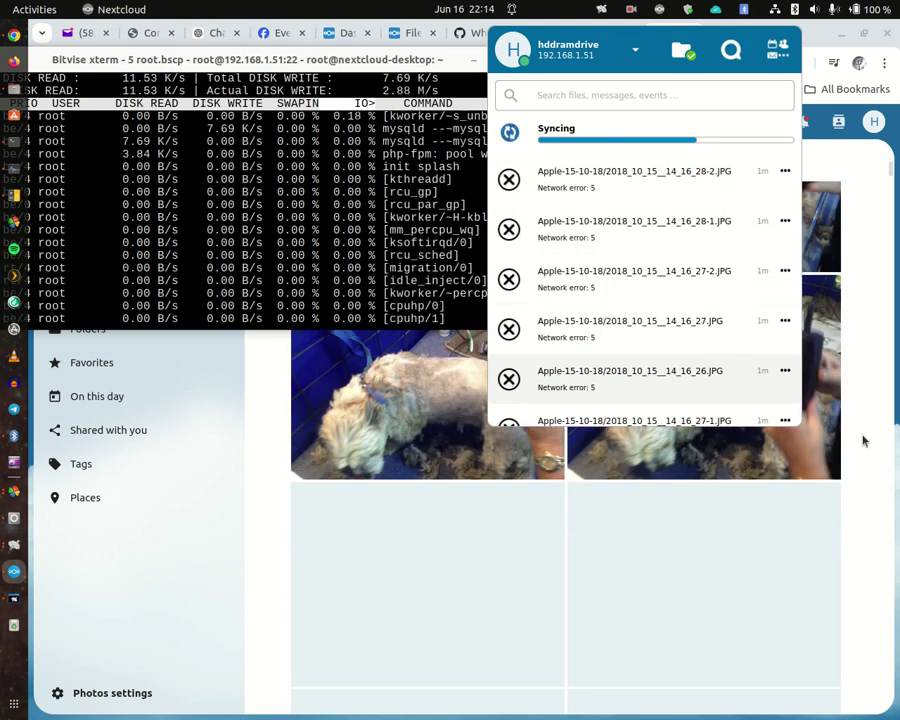